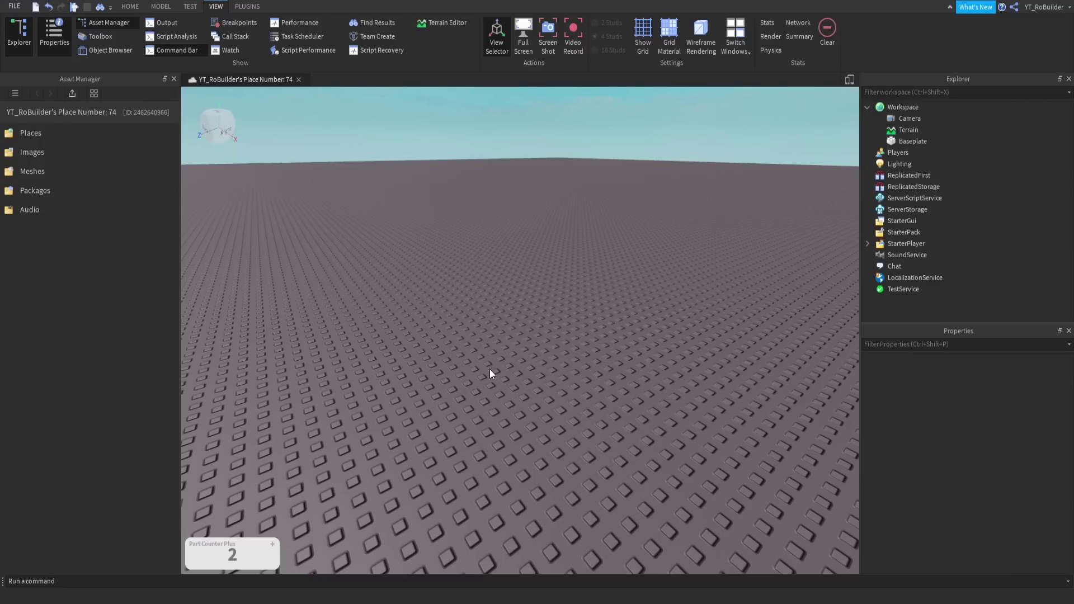
# Show the Toolbox and search its models for "asset pack".
pyautogui.click(95, 35)
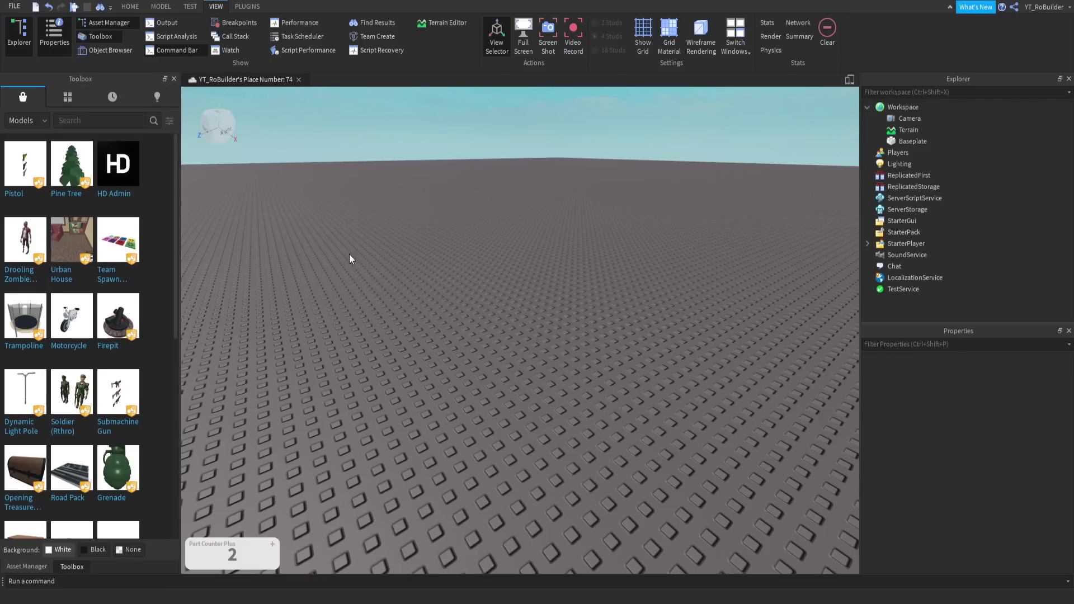
pyautogui.click(101, 120)
pyautogui.write('asset pack')
pyautogui.press('Return')
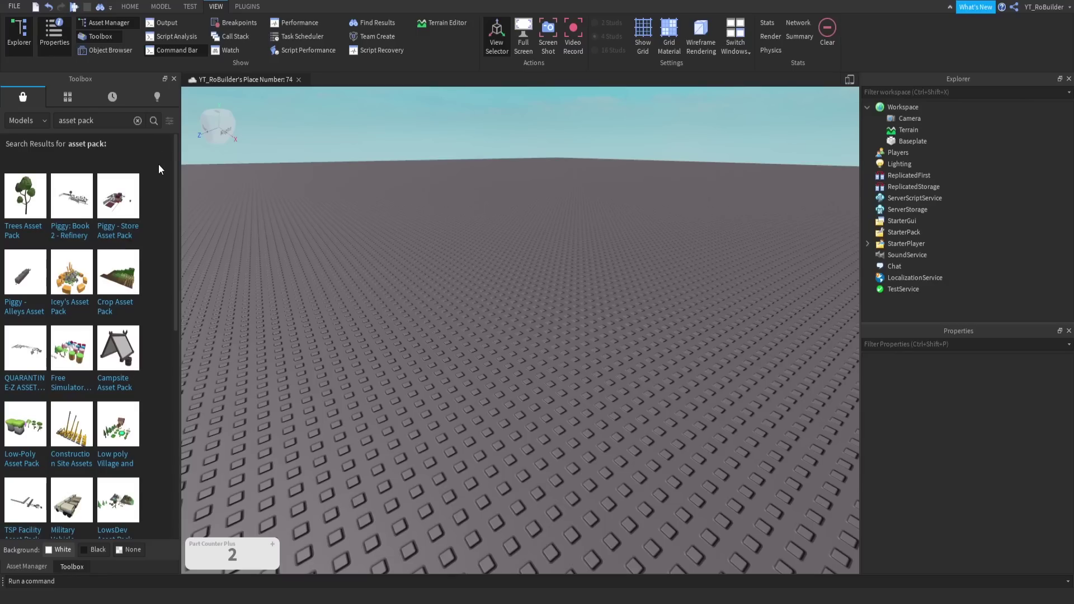
# Insert the Low-Poly Asset Pack model into the workspace and frame it in the view.
pyautogui.moveTo(115, 308)
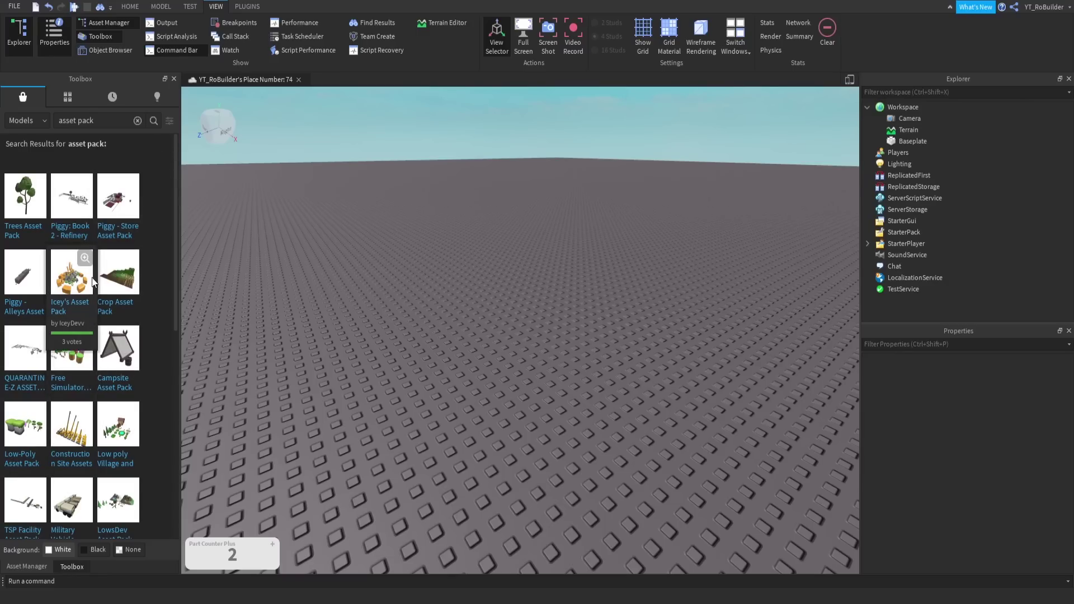
pyautogui.moveTo(16, 441)
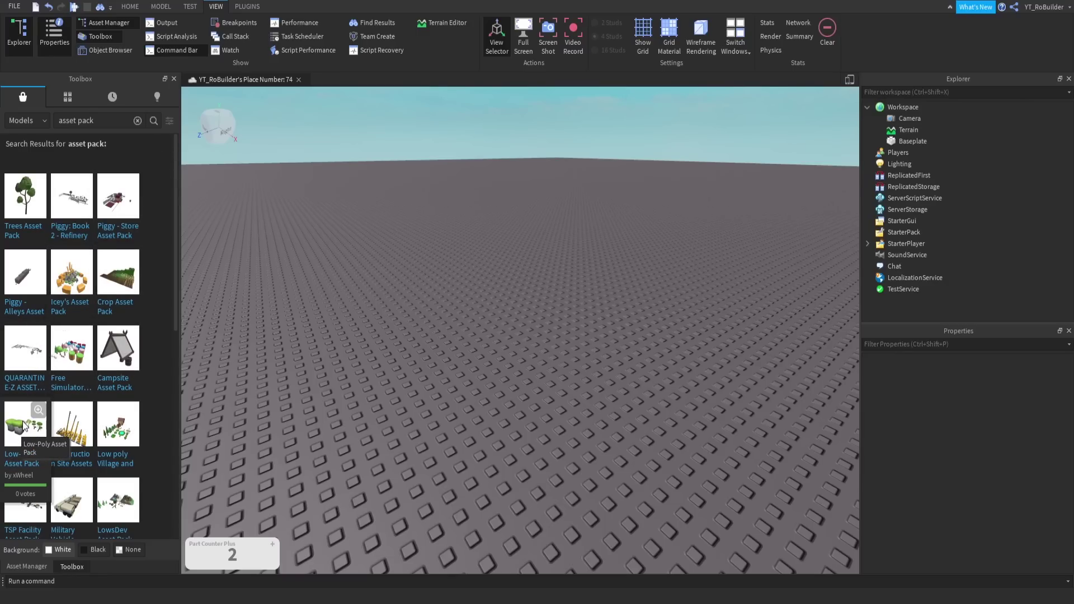
pyautogui.click(24, 426)
pyautogui.scroll(-10, 481, 380)
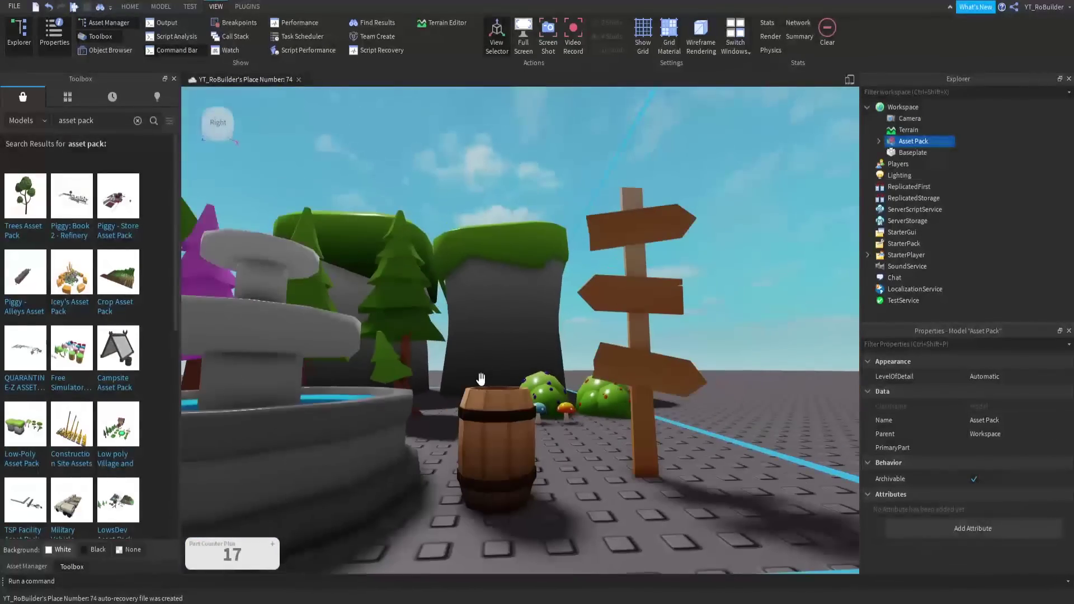
pyautogui.press('f')
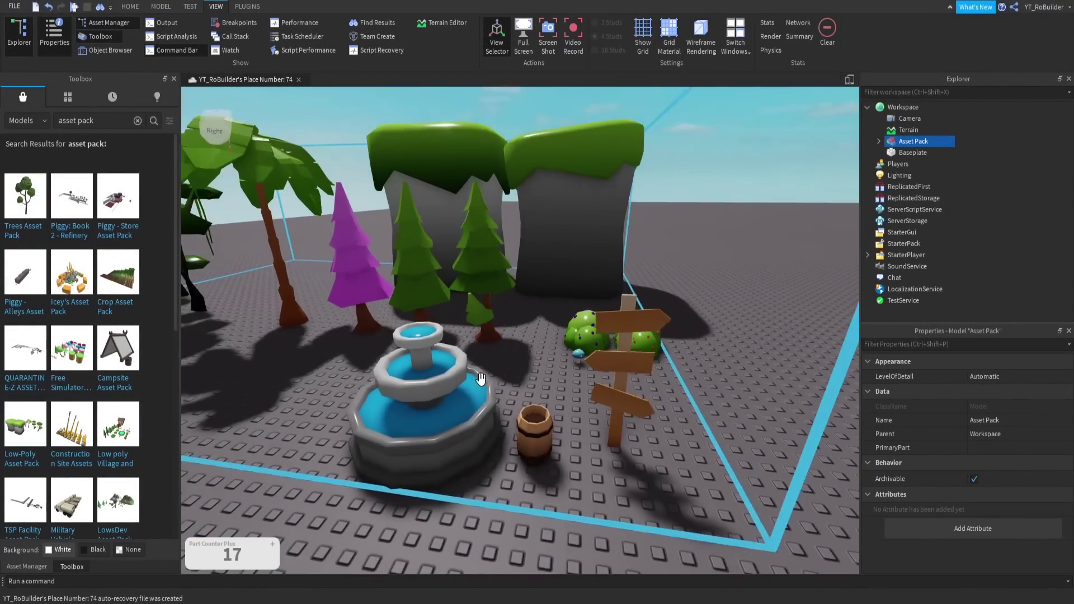
# Examine the inserted pack's fountain, barrel, signpost, trees, berry bushes and mushrooms from close up and from a distance.
pyautogui.moveTo(481, 380); pyautogui.dragTo(481, 381, button='right')
pyautogui.press('w')
pyautogui.press('d')
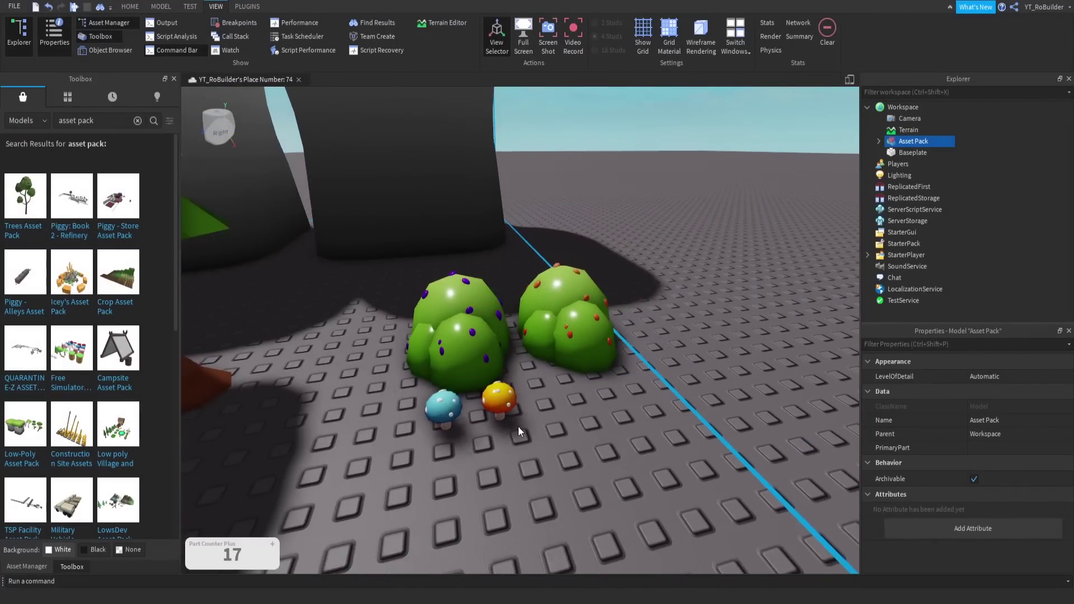
pyautogui.press('s')
pyautogui.moveTo(518, 427); pyautogui.dragTo(478, 421, button='right')
pyautogui.press('a')
pyautogui.press('w')
pyautogui.press('d')
pyautogui.press('s')
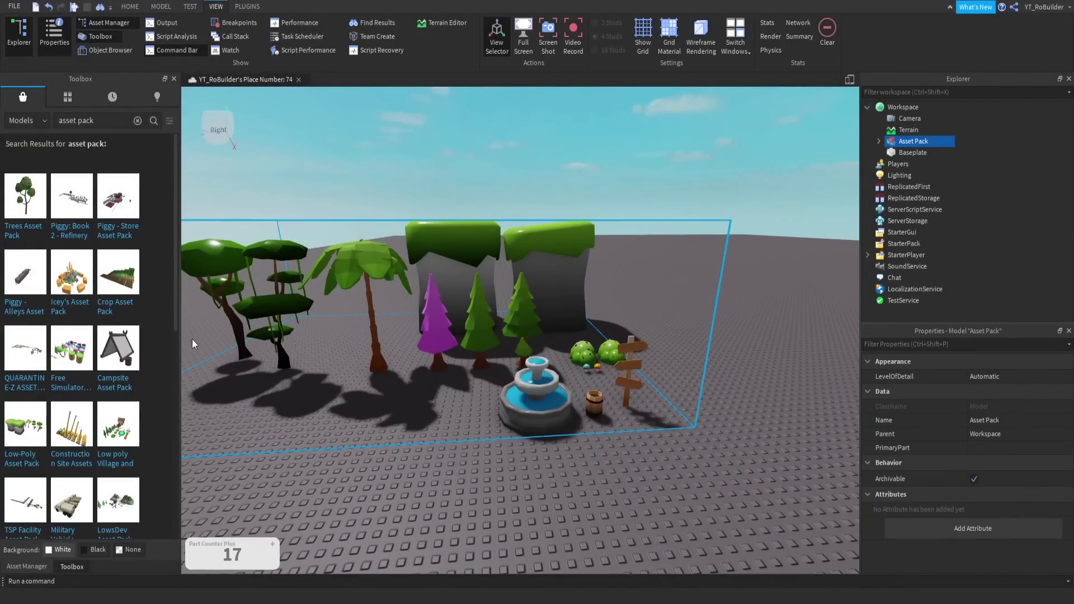
# Delete the inserted Asset Pack and insert the "Free asset pack" model from the search results instead.
pyautogui.scroll(-5, 71, 386)
pyautogui.press('Delete')
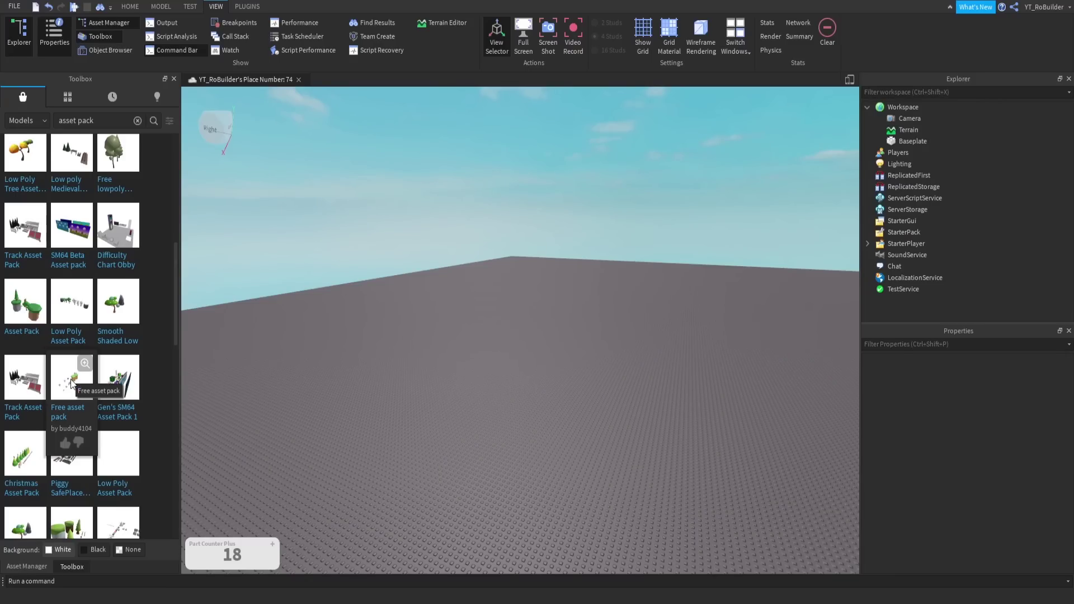
pyautogui.click(71, 378)
pyautogui.scroll(10, 559, 361)
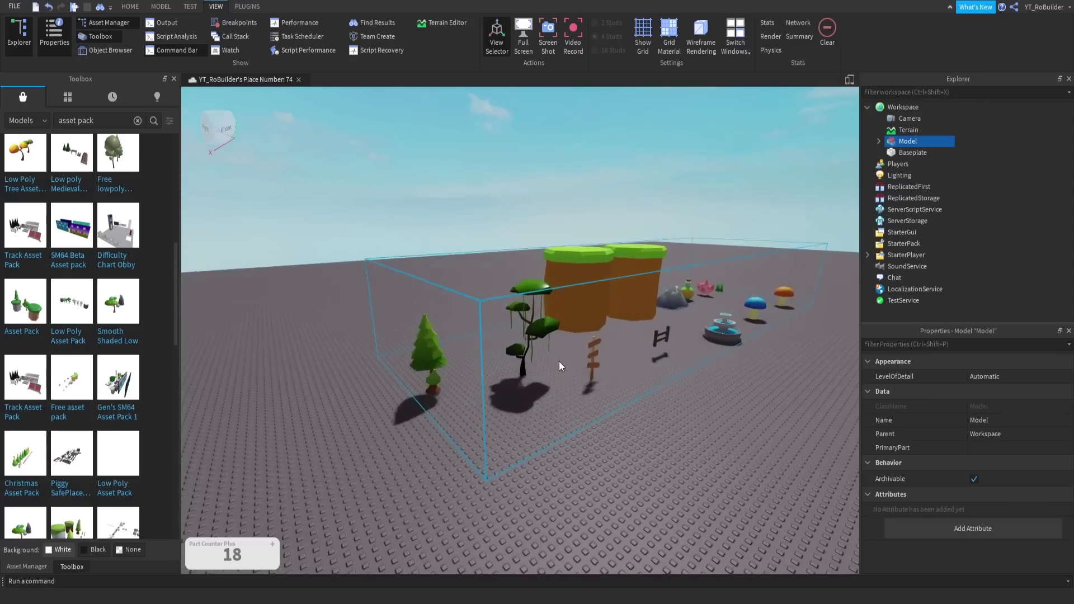
# Examine the free pack's mushrooms, rock, potion bottle, crystal and plants up close, and the whole set from above.
pyautogui.press('w')
pyautogui.moveTo(559, 361); pyautogui.dragTo(559, 362, button='right')
pyautogui.press('s')
pyautogui.press('w')
pyautogui.scroll(-10, 559, 361)
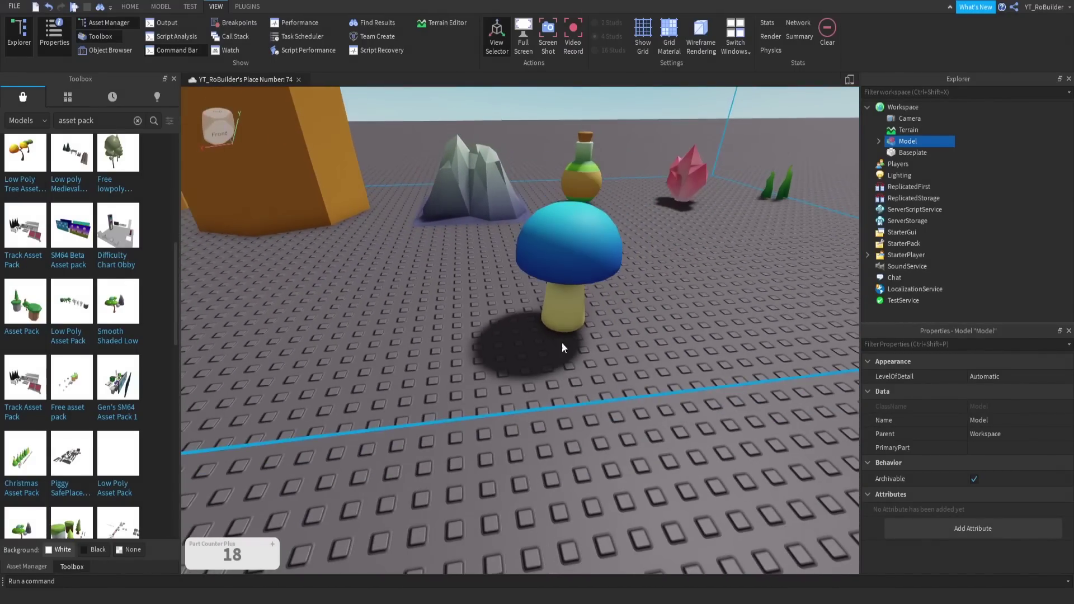
pyautogui.moveTo(629, 273); pyautogui.dragTo(629, 273, button='right')
pyautogui.press('w')
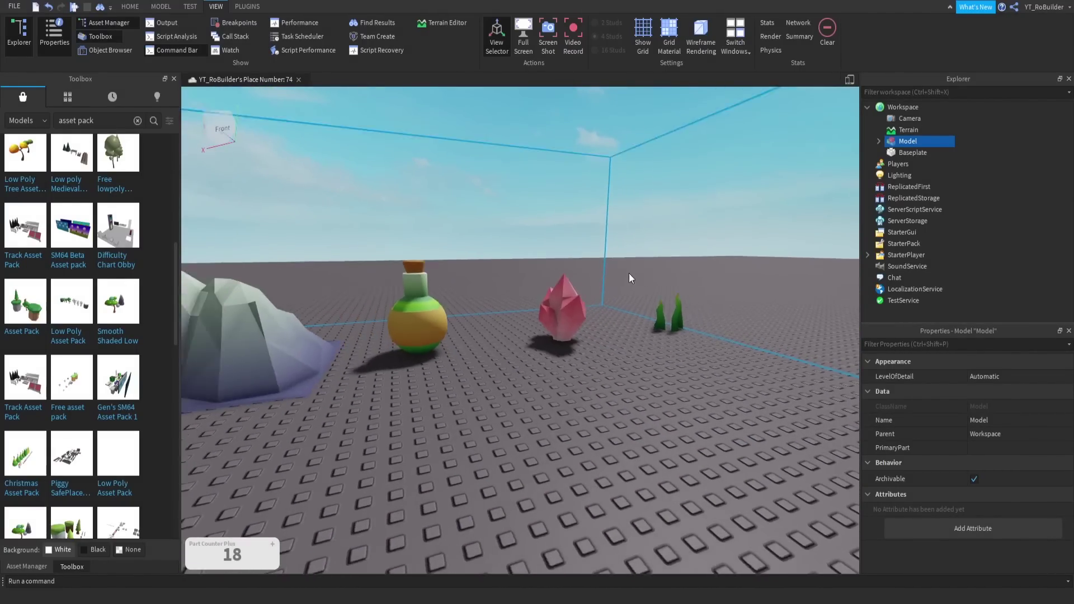
pyautogui.scroll(-2, 629, 274)
pyautogui.scroll(-4, 543, 333)
pyautogui.moveTo(506, 334); pyautogui.dragTo(506, 334, button='right')
pyautogui.press('w')
pyautogui.scroll(-10, 506, 334)
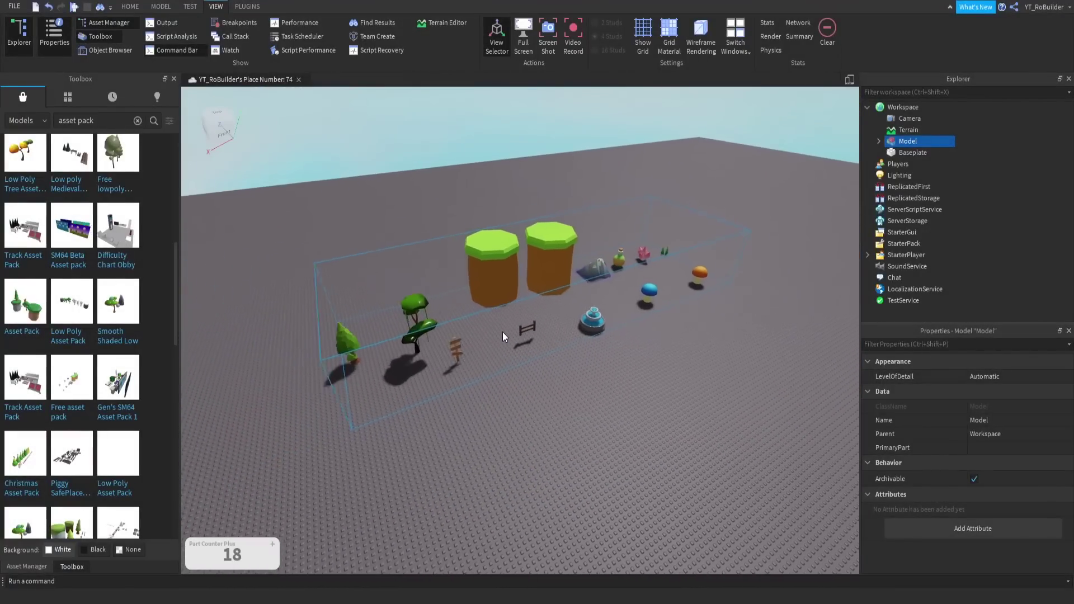
# Replace the free asset pack with the "The best simulator..." pack from the search results and look over its islands and trees.
pyautogui.press('Delete')
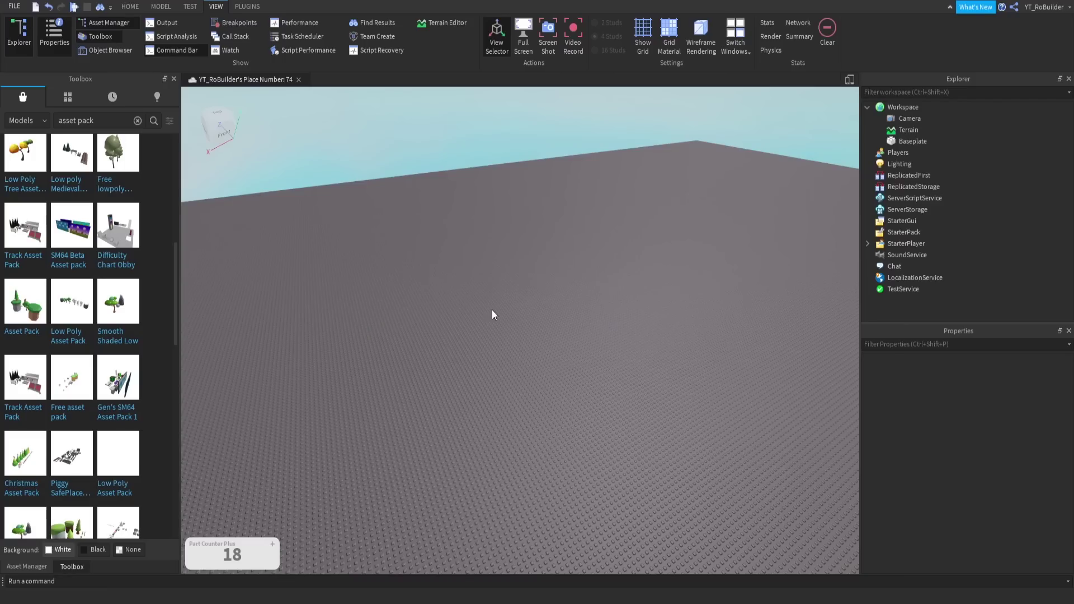
pyautogui.scroll(-3, 94, 440)
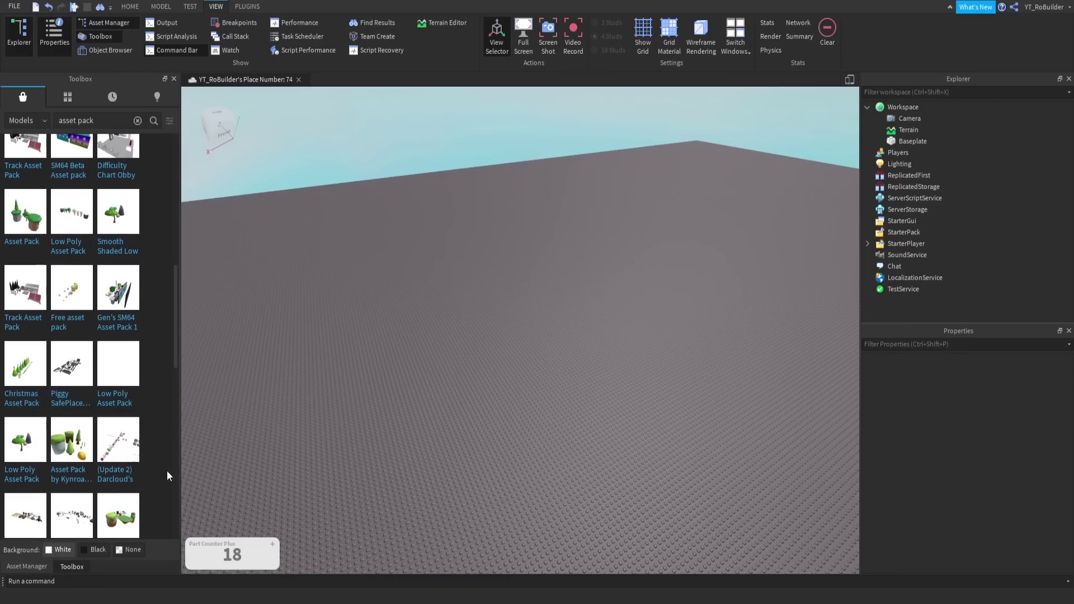
pyautogui.scroll(-3, 153, 496)
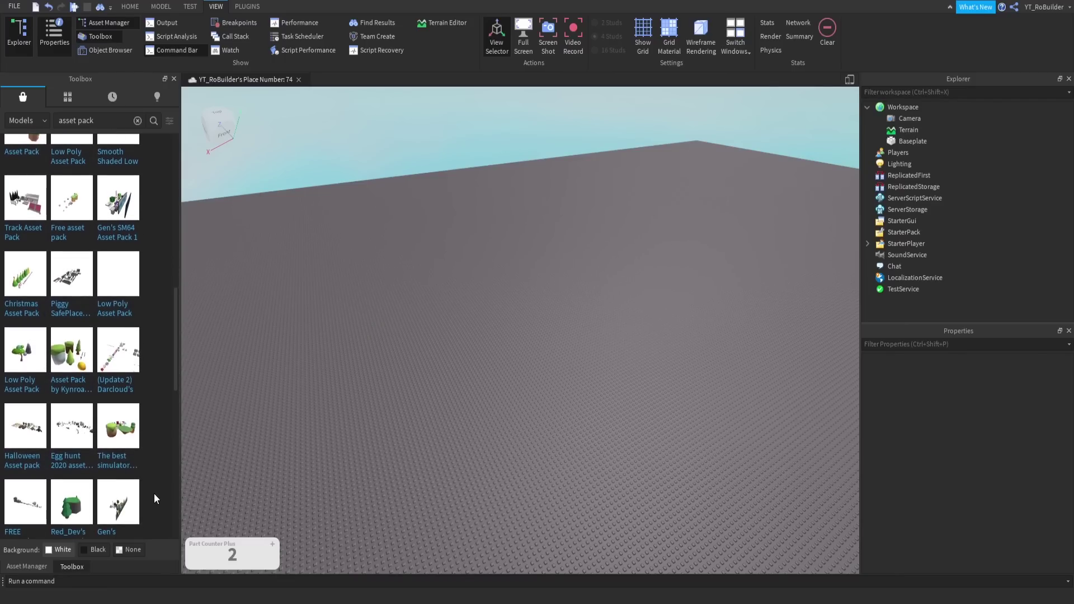
pyautogui.click(122, 430)
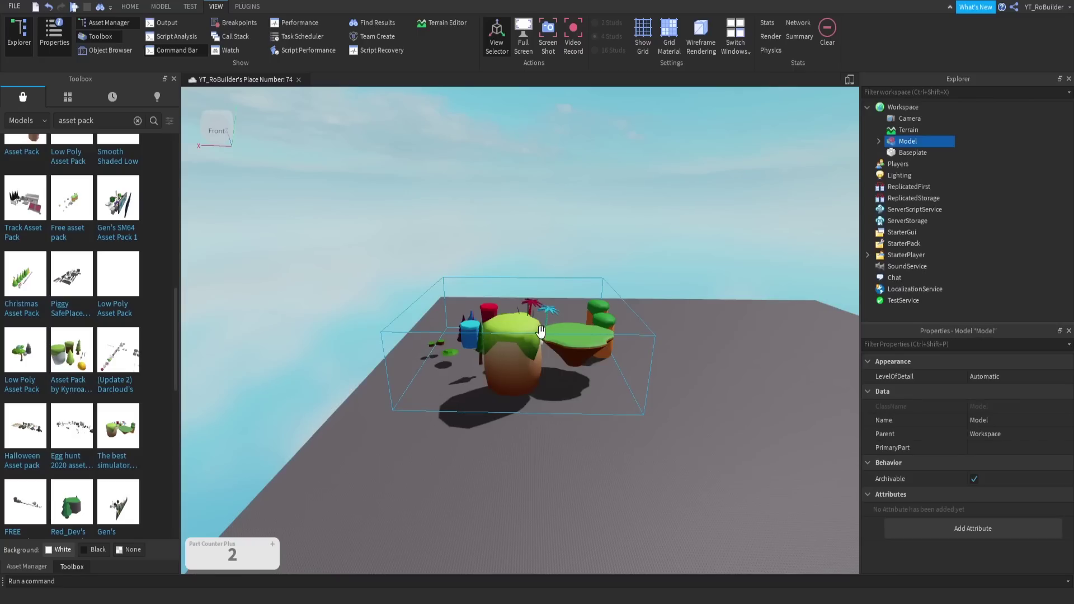
pyautogui.moveTo(540, 332); pyautogui.dragTo(561, 338, button='right')
pyautogui.press('w')
pyautogui.scroll(-6, 520, 500)
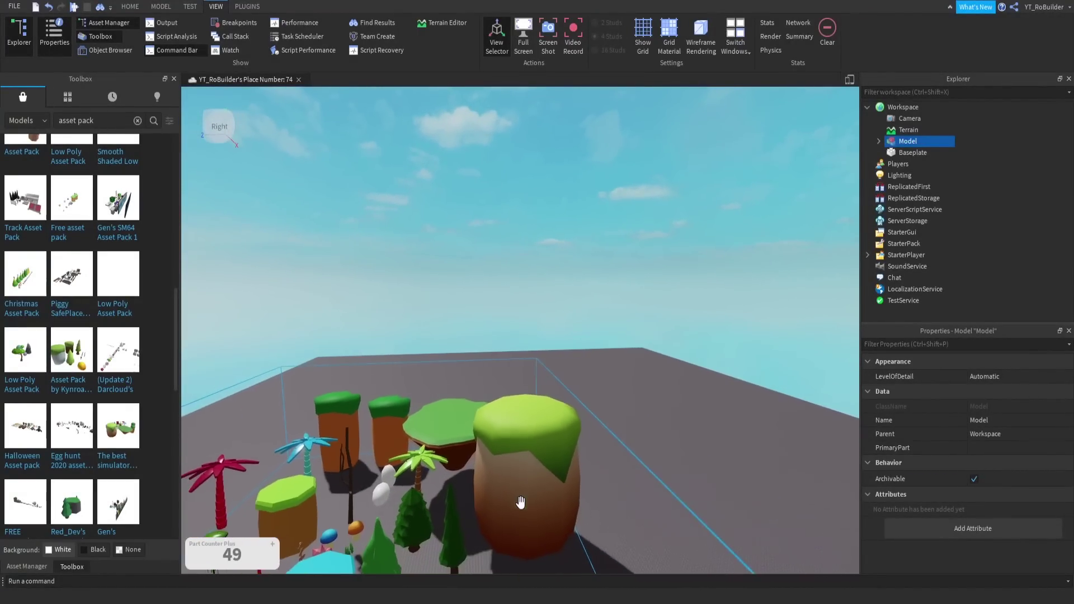
pyautogui.scroll(-5, 540, 455)
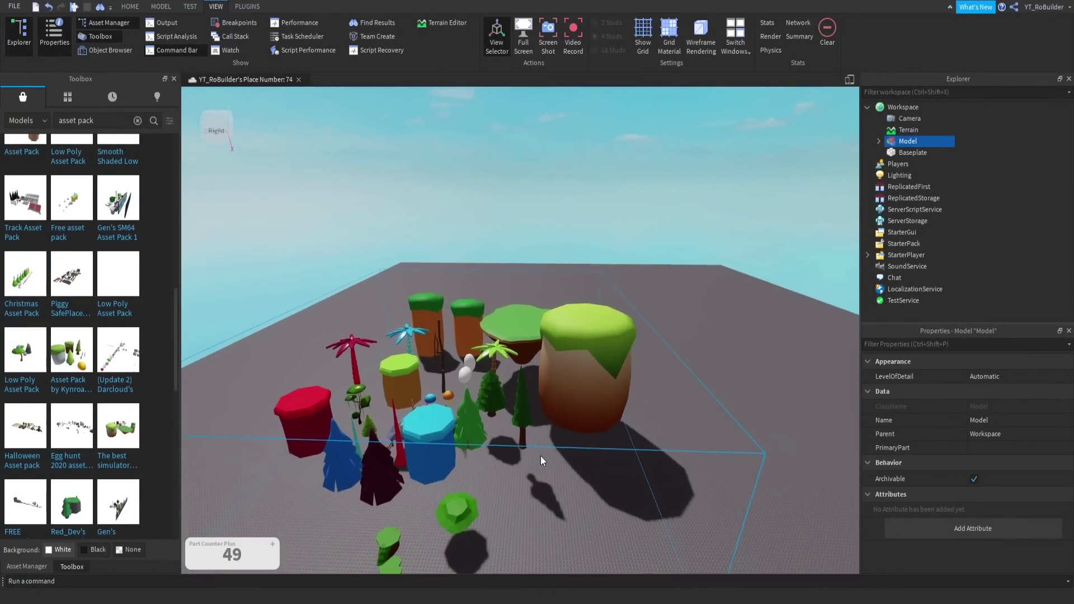
pyautogui.moveTo(541, 455); pyautogui.dragTo(461, 406, button='right')
# Delete the simulator pack, search the Toolbox models for "dungeon" and insert the Low Poly Dungeon Pack.
pyautogui.press('Delete')
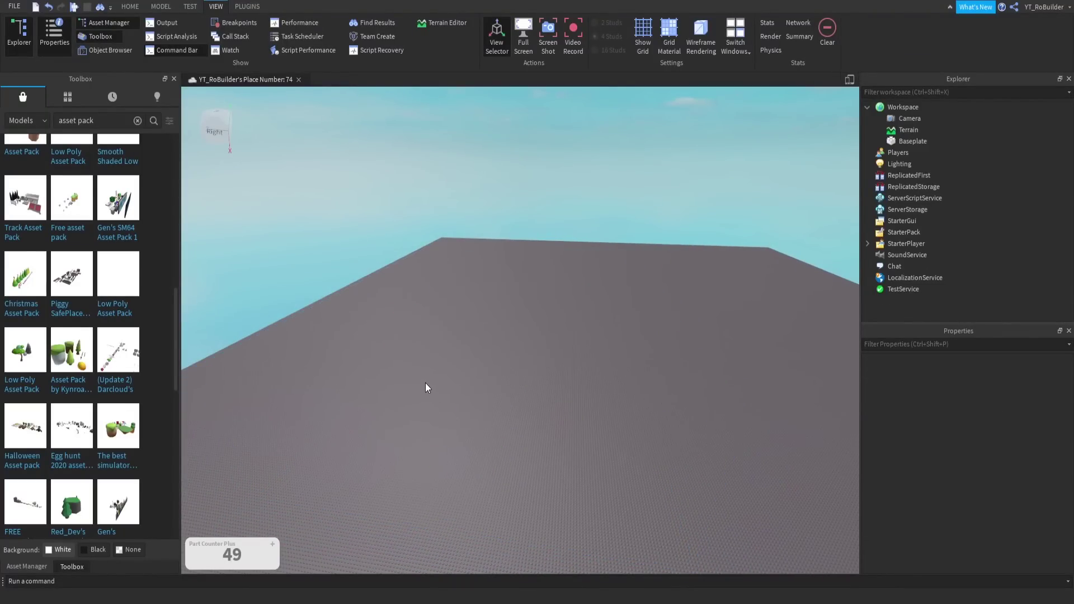
pyautogui.tripleClick(106, 121)
pyautogui.write('dungeon')
pyautogui.press('Return')
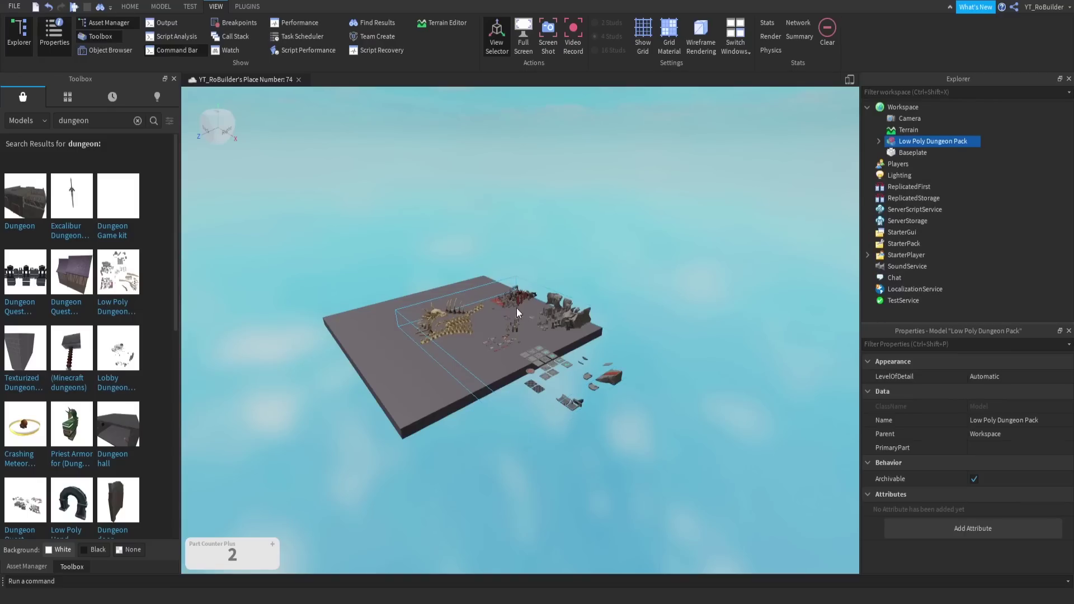
# Examine the dungeon pack's rune floor tiles, stairs and surrounding pieces up close.
pyautogui.moveTo(516, 308); pyautogui.dragTo(556, 319, button='right')
pyautogui.scroll(8, 556, 319)
pyautogui.scroll(10, 556, 317)
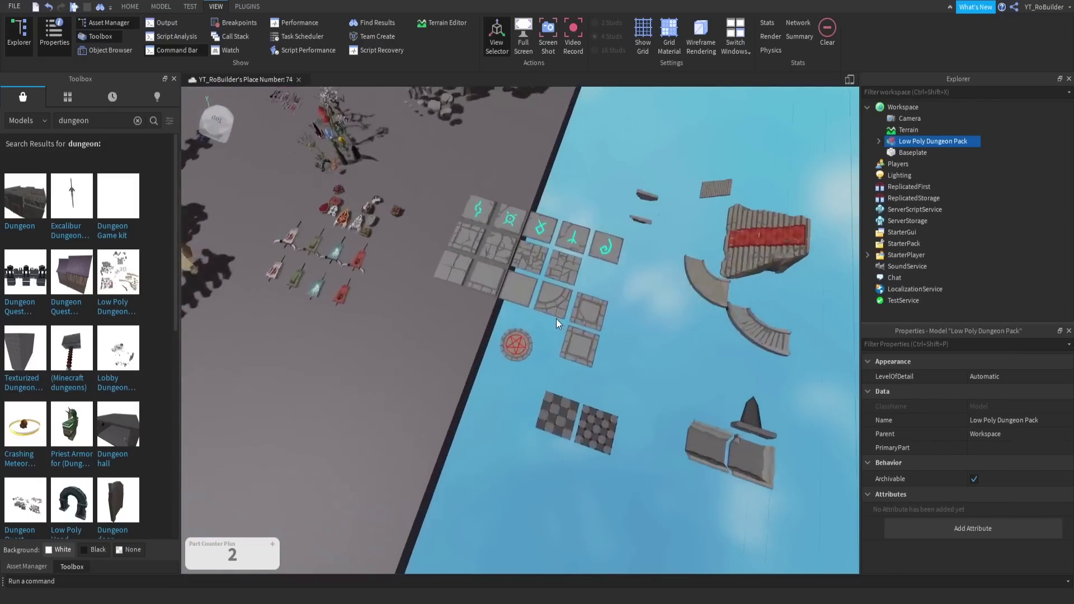
pyautogui.scroll(-8, 556, 317)
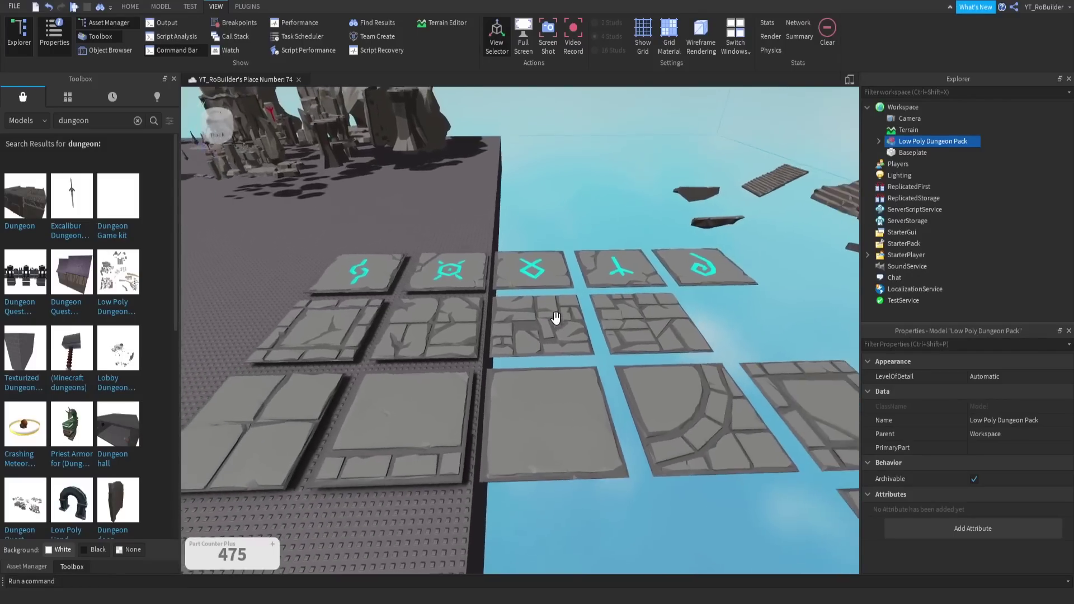
pyautogui.moveTo(529, 359); pyautogui.dragTo(502, 352, button='right')
pyautogui.scroll(2, 531, 358)
pyautogui.scroll(5, 529, 345)
pyautogui.scroll(-5, 529, 343)
pyautogui.scroll(5, 504, 356)
pyautogui.scroll(-5, 503, 352)
pyautogui.scroll(4, 502, 351)
pyautogui.scroll(-4, 503, 352)
pyautogui.scroll(6, 503, 352)
pyautogui.scroll(6, 503, 351)
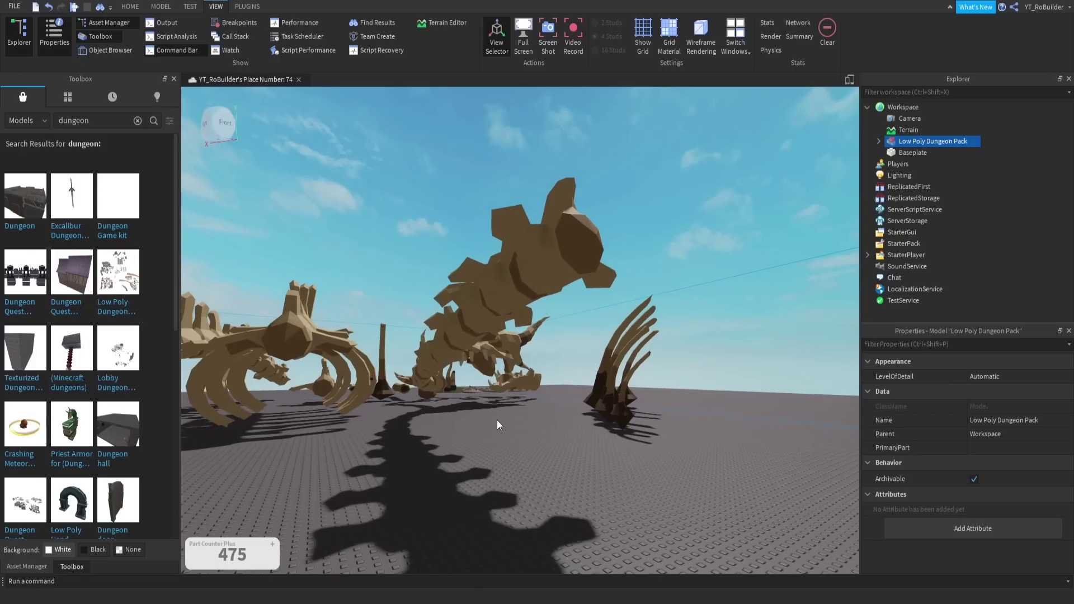
# Examine the dungeon pack's giant skeleton and remaining props up close, and the entire pack from above.
pyautogui.moveTo(489, 411); pyautogui.dragTo(482, 342, button='right')
pyautogui.press('w')
pyautogui.scroll(-5, 488, 409)
pyautogui.scroll(8, 488, 409)
pyautogui.scroll(-5, 488, 410)
pyautogui.scroll(-3, 488, 410)
pyautogui.scroll(6, 499, 408)
pyautogui.scroll(3, 500, 409)
pyautogui.scroll(-4, 499, 409)
pyautogui.scroll(4, 500, 409)
pyautogui.scroll(-6, 499, 409)
pyautogui.scroll(5, 499, 409)
pyautogui.press('w')
pyautogui.scroll(-6, 500, 409)
pyautogui.press('s')
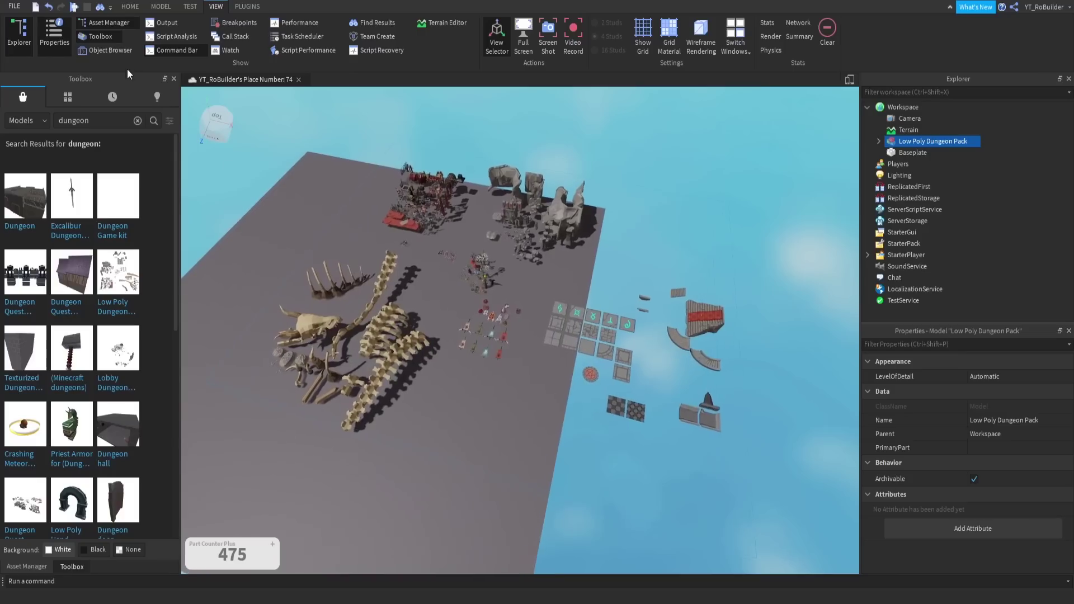
# Undo the last two edits to the bone pieces on the sand baseplate and clear the selection.
pyautogui.click(130, 6)
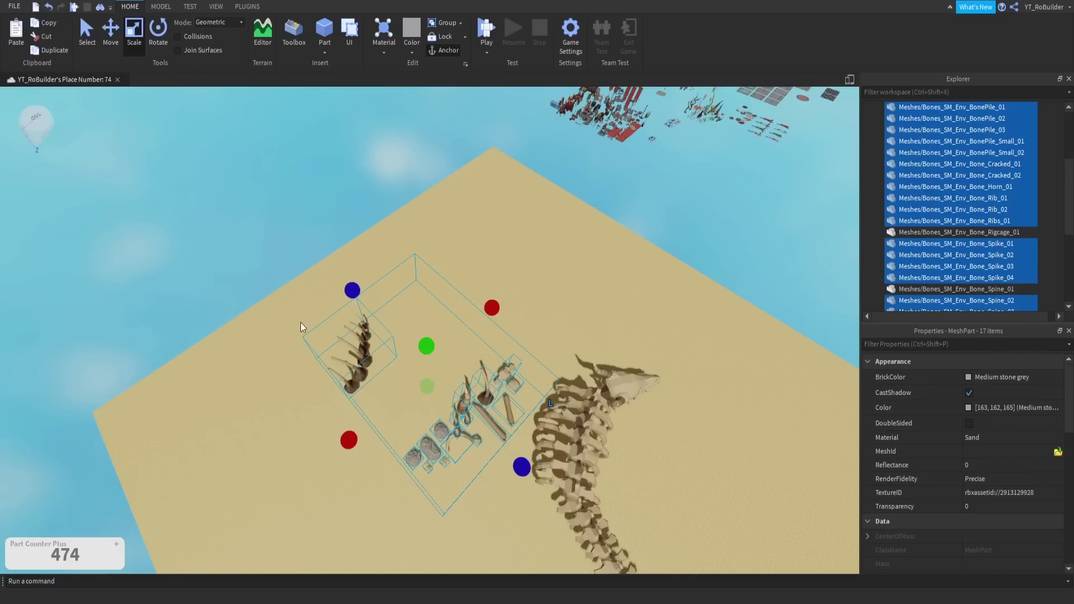
pyautogui.moveTo(406, 276); pyautogui.dragTo(405, 276, button='right')
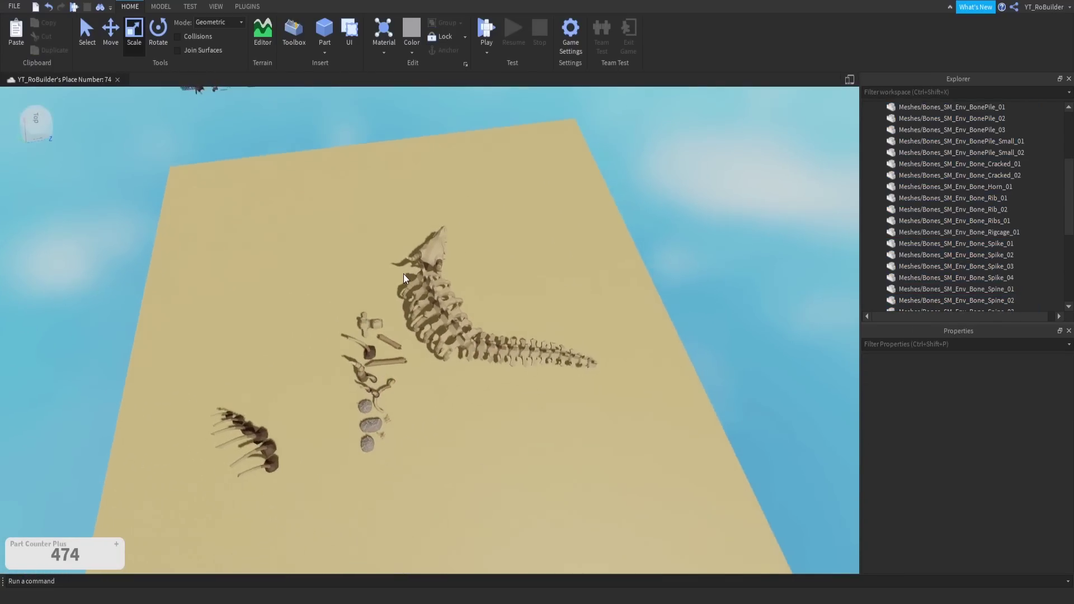
pyautogui.scroll(2, 404, 274)
pyautogui.scroll(5, 489, 298)
pyautogui.moveTo(482, 295); pyautogui.dragTo(479, 294, button='right')
pyautogui.hotkey('ctrl', 'z')
pyautogui.hotkey('ctrl', 'z')
pyautogui.click(531, 407)
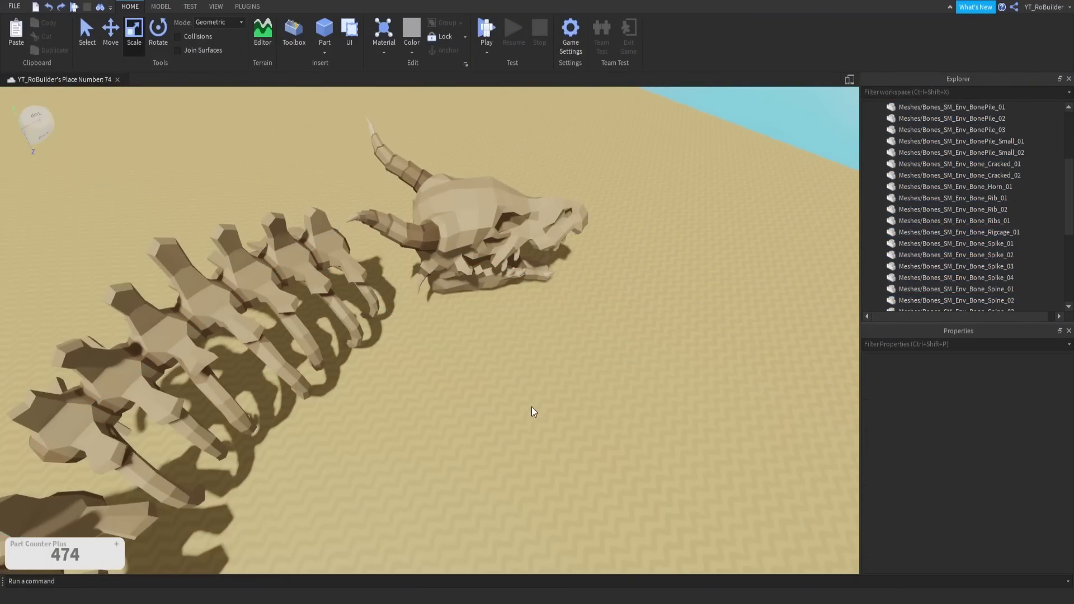
# Select the 17 smaller bone meshes and move them together away from the large dragon skeleton on the sand baseplate.
pyautogui.scroll(-3, 531, 407)
pyautogui.moveTo(532, 408); pyautogui.dragTo(532, 407, button='right')
pyautogui.scroll(-2, 531, 407)
pyautogui.scroll(3, 531, 408)
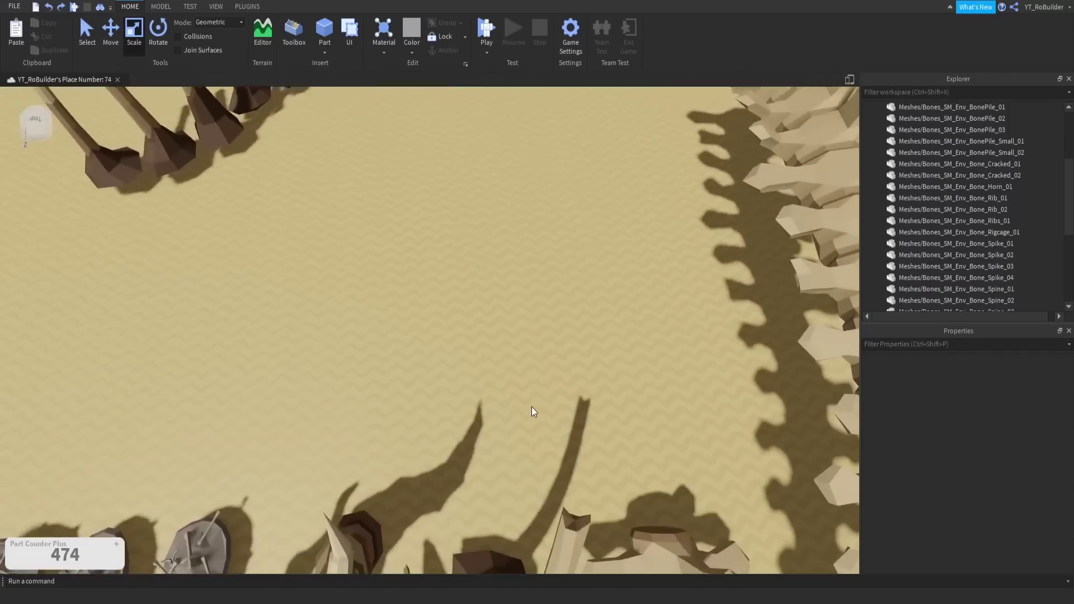
pyautogui.scroll(-5, 531, 407)
pyautogui.scroll(-2, 501, 384)
pyautogui.moveTo(548, 426); pyautogui.dragTo(617, 524)
pyautogui.moveTo(566, 465); pyautogui.dragTo(547, 372)
pyautogui.moveTo(547, 371); pyautogui.dragTo(547, 372, button='right')
pyautogui.moveTo(547, 372); pyautogui.dragTo(546, 373)
pyautogui.moveTo(545, 373); pyautogui.dragTo(546, 373, button='right')
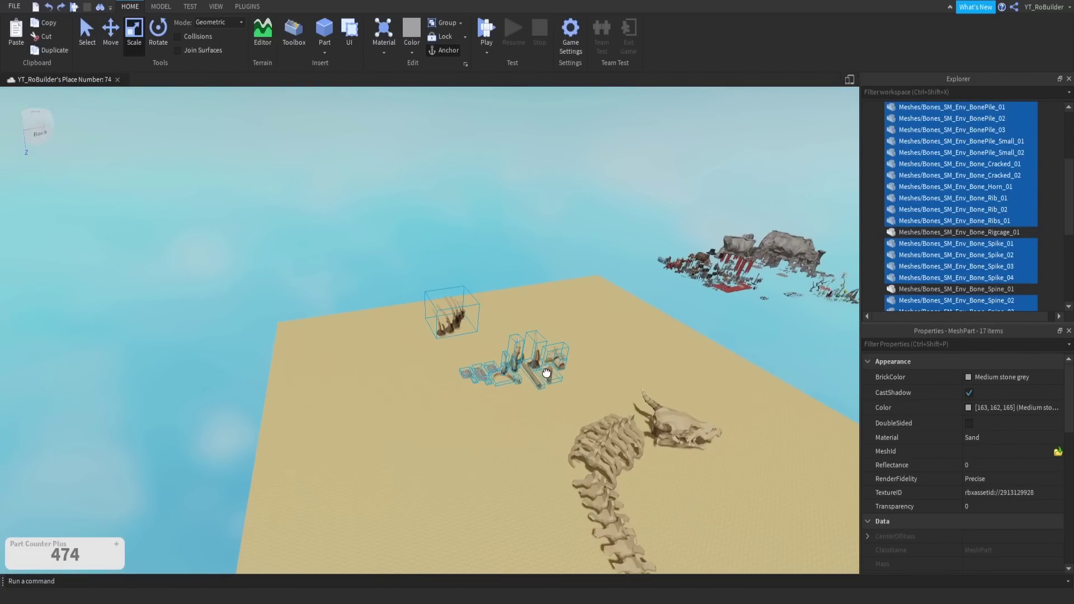
pyautogui.moveTo(545, 373); pyautogui.dragTo(544, 372)
pyautogui.moveTo(503, 449); pyautogui.dragTo(391, 377, button='right')
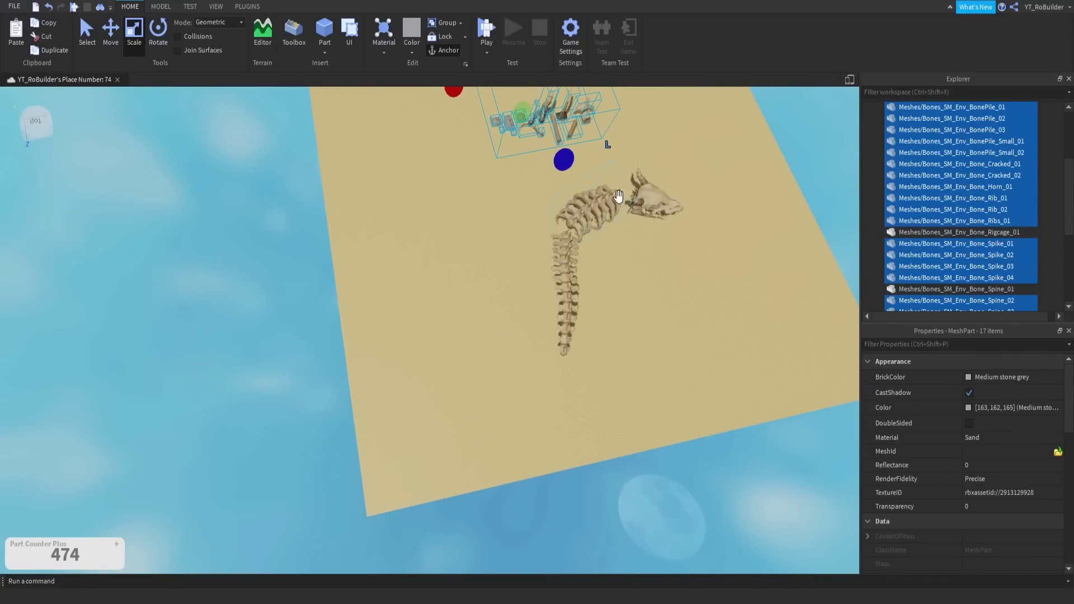
pyautogui.moveTo(613, 378); pyautogui.dragTo(613, 378, button='right')
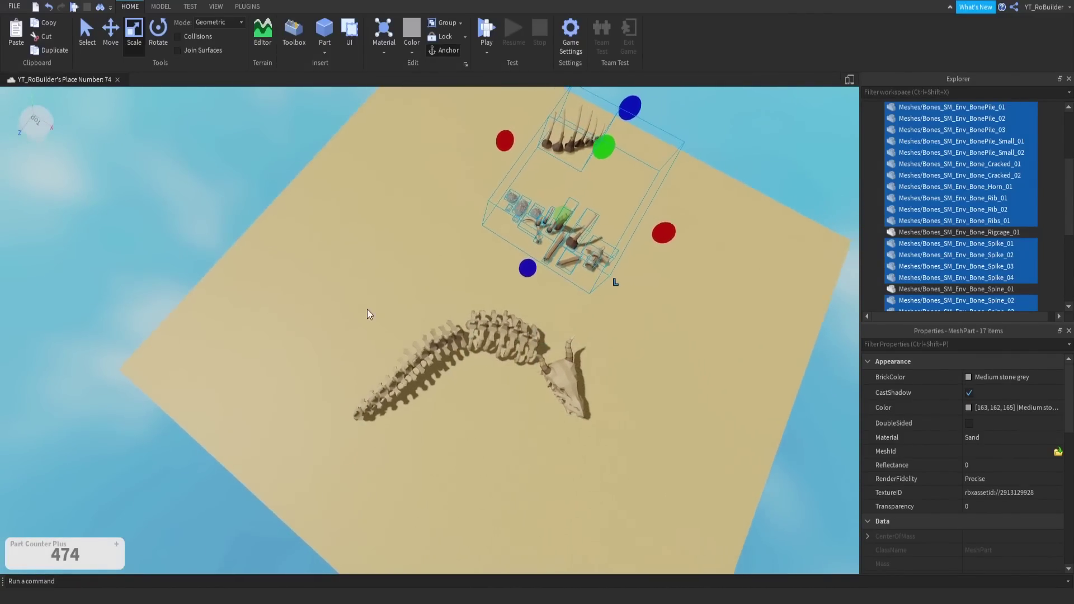
# Move the dragon skeleton's skull, ribcage and spine together near the sand baseplate's corner and rotate them about the vertical axis.
pyautogui.moveTo(367, 310); pyautogui.dragTo(579, 456)
pyautogui.moveTo(551, 373); pyautogui.dragTo(313, 369)
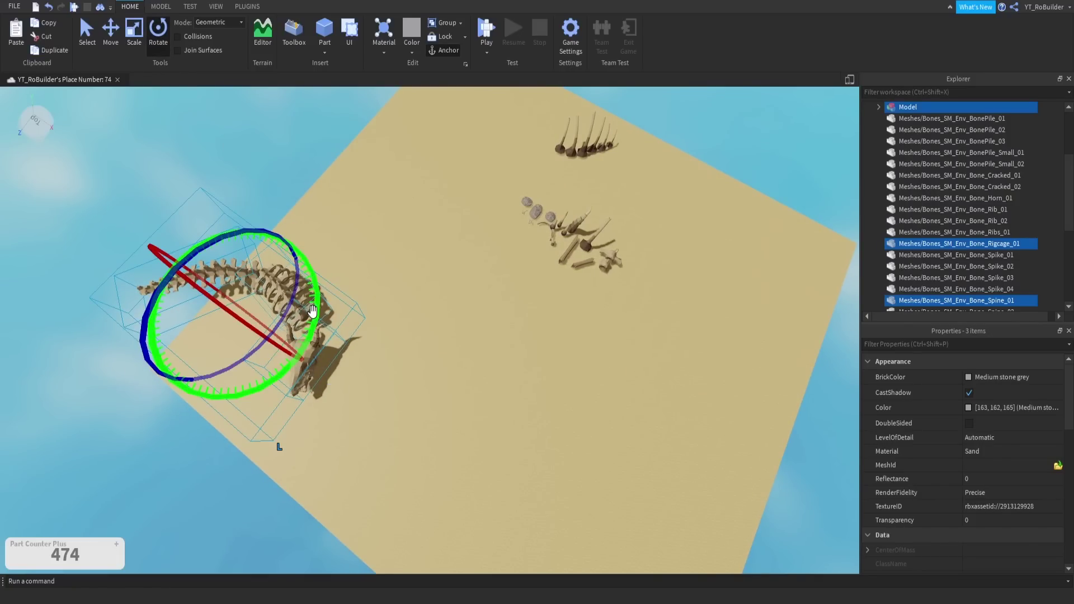
pyautogui.moveTo(312, 311); pyautogui.dragTo(186, 178)
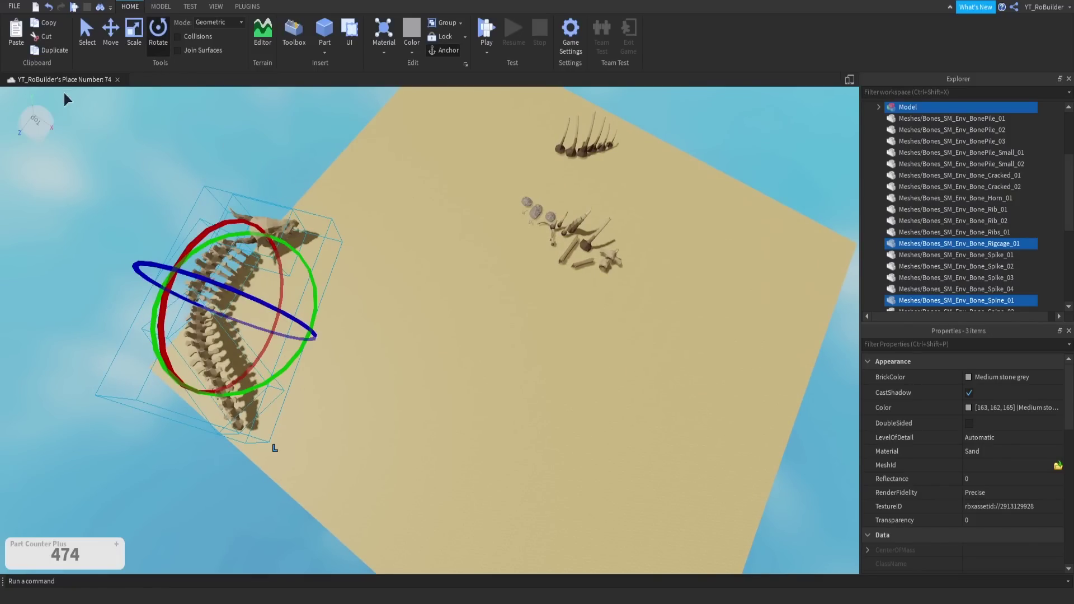
pyautogui.click(107, 36)
pyautogui.moveTo(331, 337); pyautogui.dragTo(362, 348)
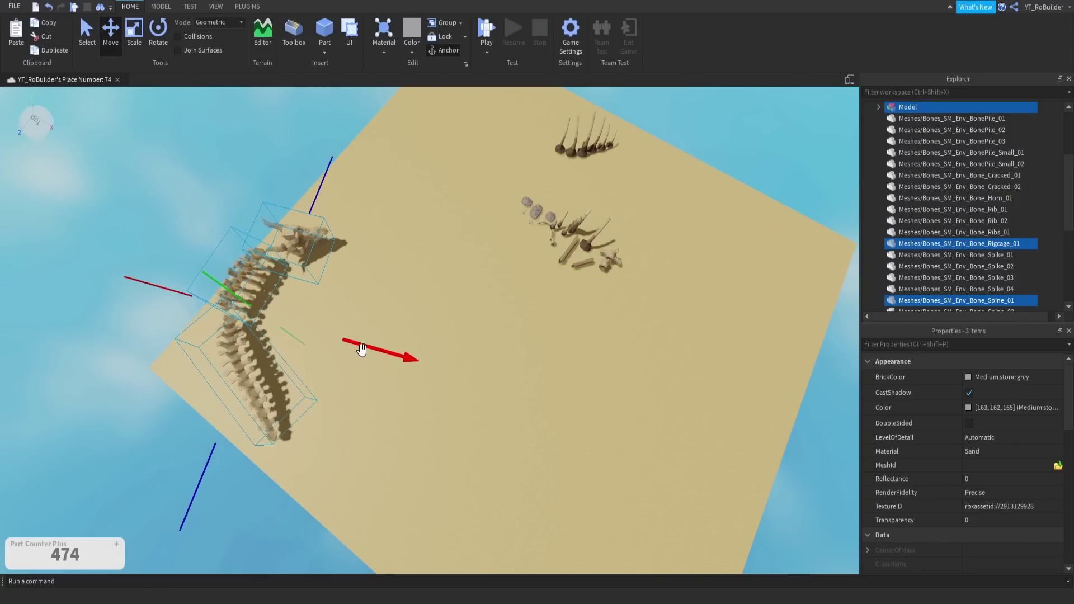
# Shift the dragon skeleton's skull, ribcage and spine together closer to the sand baseplate's corner and lower them into the sand.
pyautogui.moveTo(362, 348); pyautogui.dragTo(308, 305, button='right')
pyautogui.moveTo(305, 277); pyautogui.dragTo(268, 285)
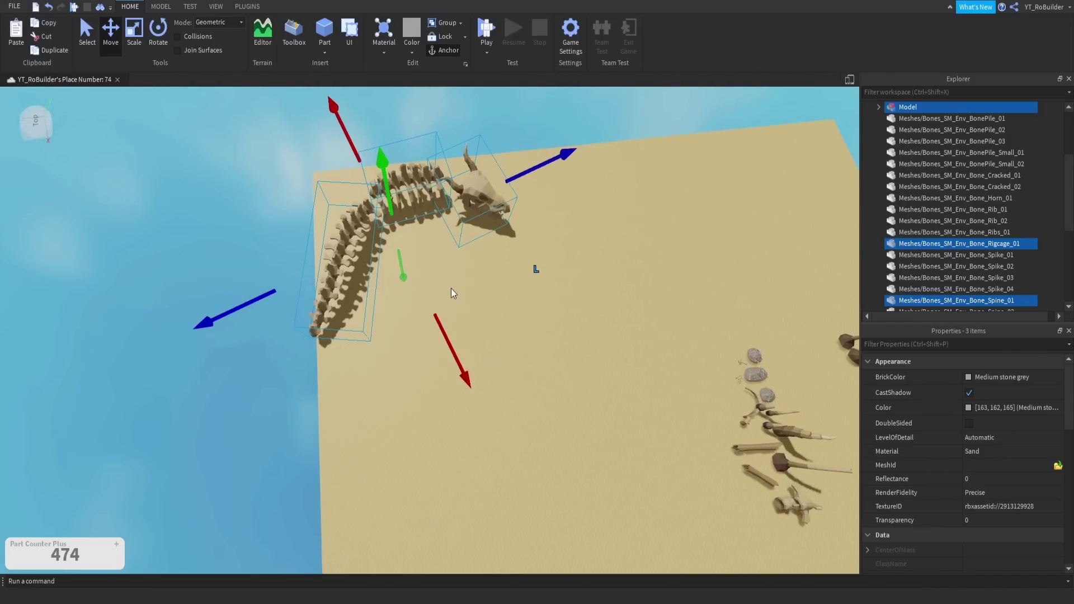
pyautogui.scroll(3, 453, 293)
pyautogui.moveTo(432, 415); pyautogui.dragTo(424, 388)
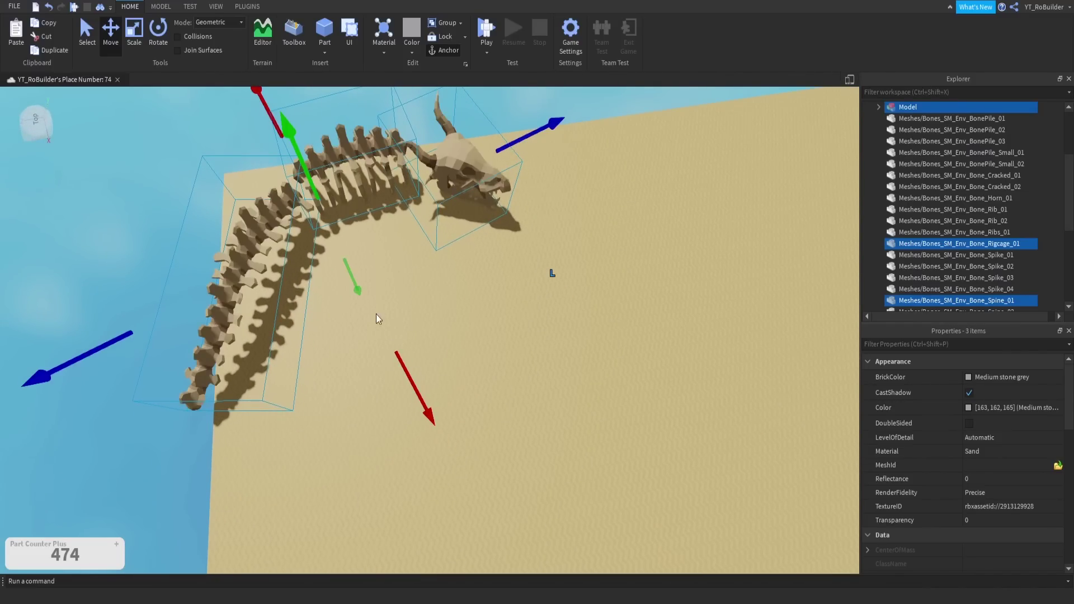
pyautogui.scroll(6, 365, 287)
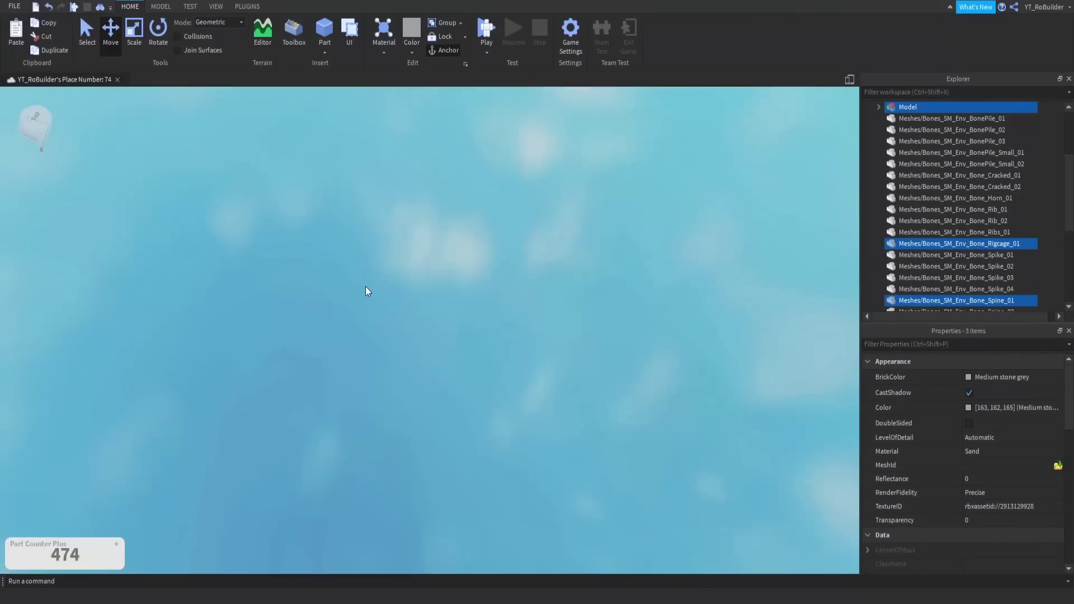
pyautogui.moveTo(365, 286); pyautogui.dragTo(365, 286, button='right')
pyautogui.moveTo(399, 342); pyautogui.dragTo(401, 358)
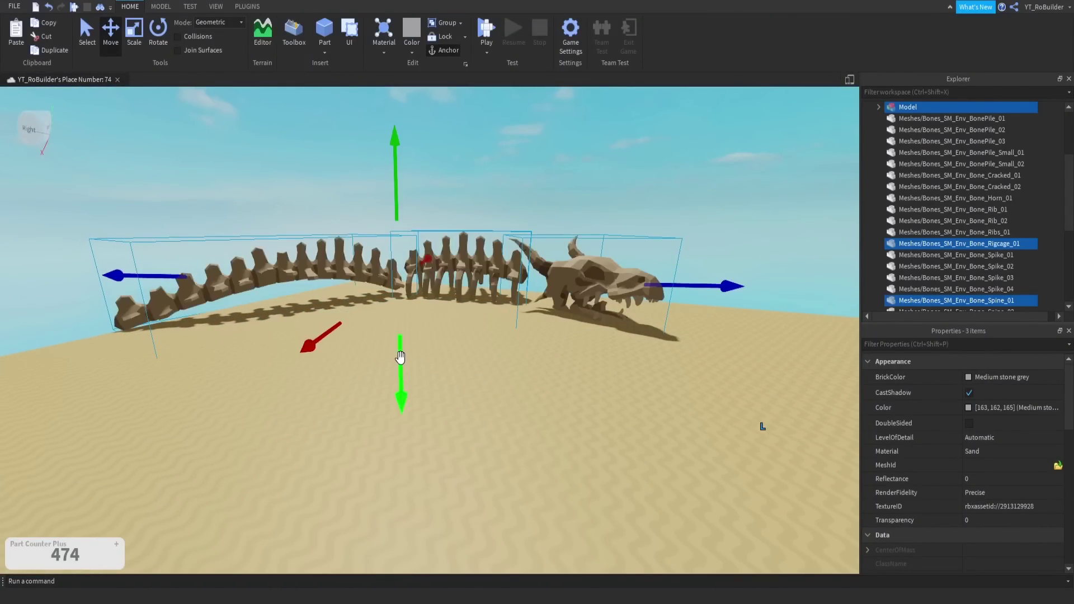
pyautogui.scroll(2, 401, 358)
pyautogui.moveTo(401, 358); pyautogui.dragTo(401, 358, button='right')
# Tilt only the dragon skull so its snout points upward and lower it into the sand.
pyautogui.click(497, 366)
pyautogui.click(566, 372)
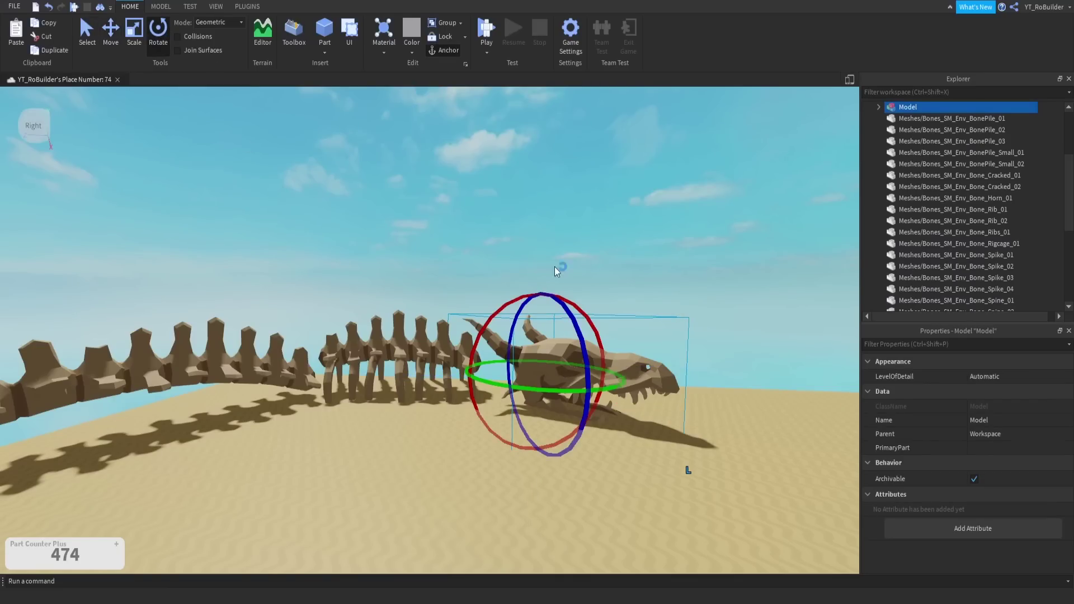
pyautogui.moveTo(570, 320); pyautogui.dragTo(565, 314)
pyautogui.moveTo(499, 306); pyautogui.dragTo(503, 347)
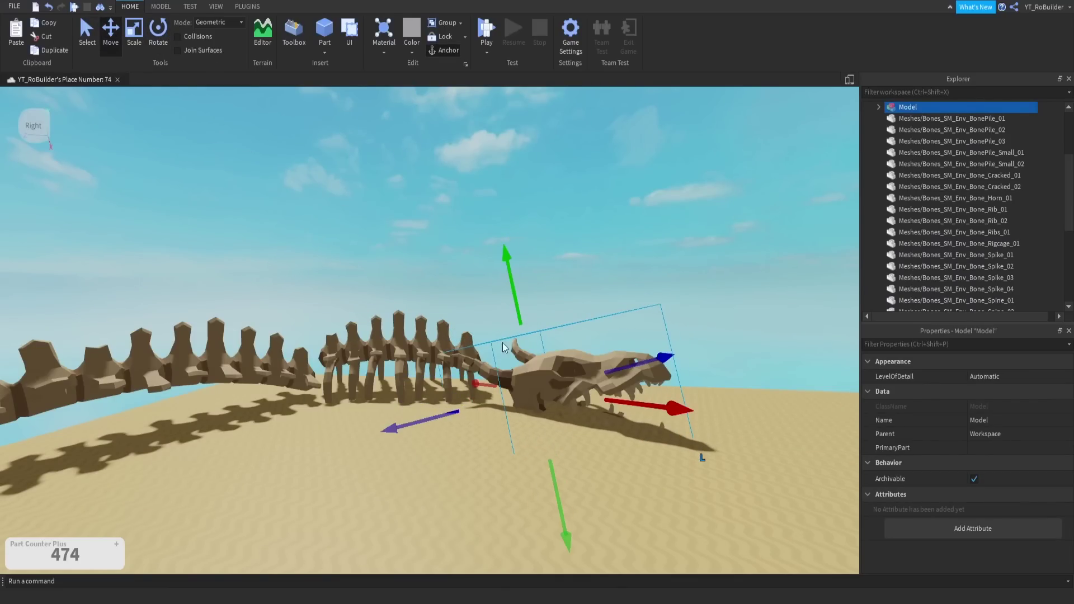
pyautogui.moveTo(551, 358); pyautogui.dragTo(543, 358, button='right')
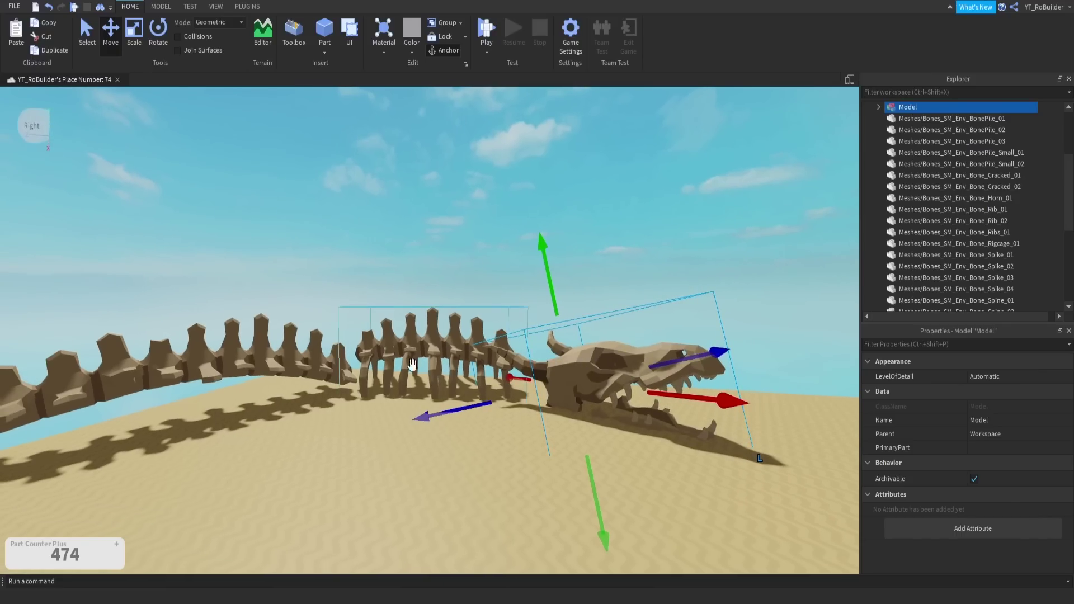
# Rotate the dragon skeleton's spine so its tail end curves further inward behind the ribcage.
pyautogui.click(338, 365)
pyautogui.moveTo(374, 361); pyautogui.dragTo(367, 361, button='right')
pyautogui.press('d')
pyautogui.moveTo(353, 256)
pyautogui.mouseDown()
pyautogui.moveTo(348, 287)
pyautogui.moveTo(352, 261)
pyautogui.moveTo(351, 273)
pyautogui.mouseUp()
pyautogui.press('w')
pyautogui.press('e')
pyautogui.moveTo(352, 253); pyautogui.dragTo(351, 249, button='right')
pyautogui.press('s')
pyautogui.press('w')
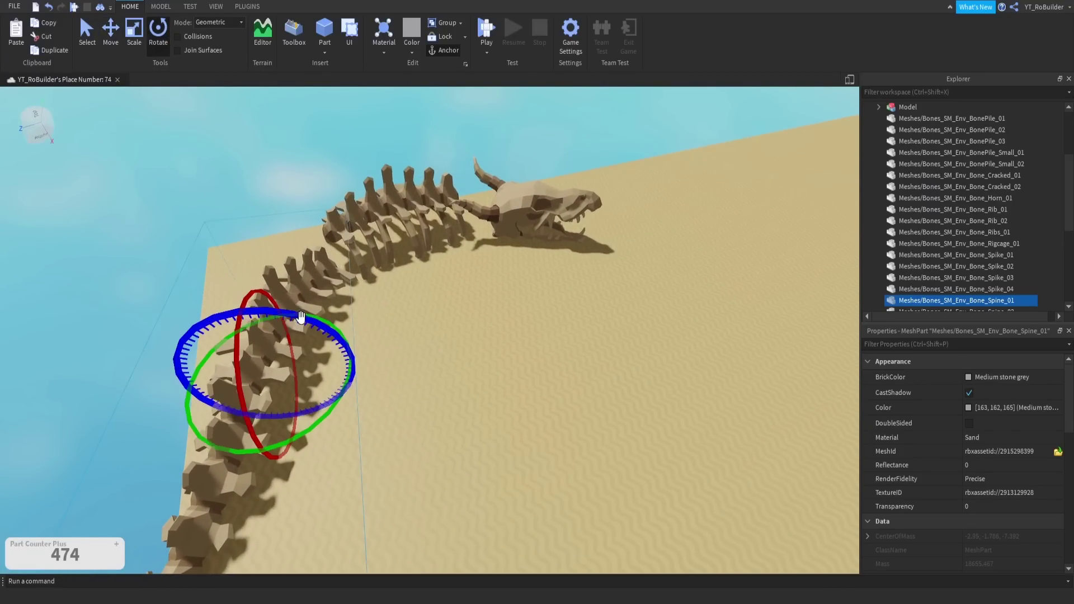
pyautogui.moveTo(301, 317); pyautogui.dragTo(233, 331)
pyautogui.press('d')
pyautogui.moveTo(333, 338); pyautogui.dragTo(333, 334, button='right')
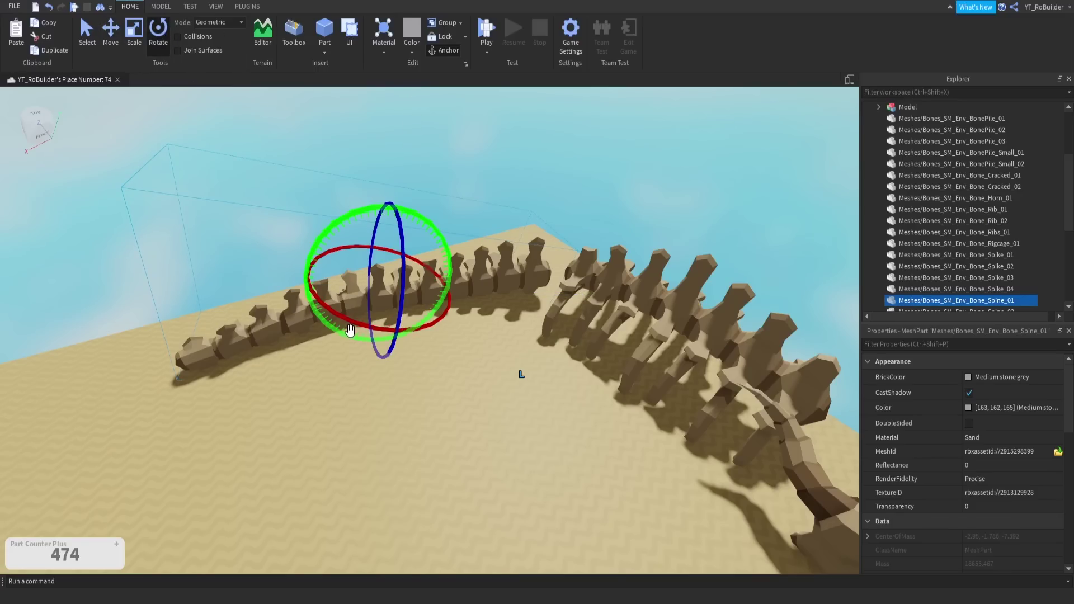
# Tilt the spine so its tail end rises, lower it slightly toward the sand and clear the selection.
pyautogui.moveTo(370, 334); pyautogui.dragTo(340, 311)
pyautogui.click(111, 32)
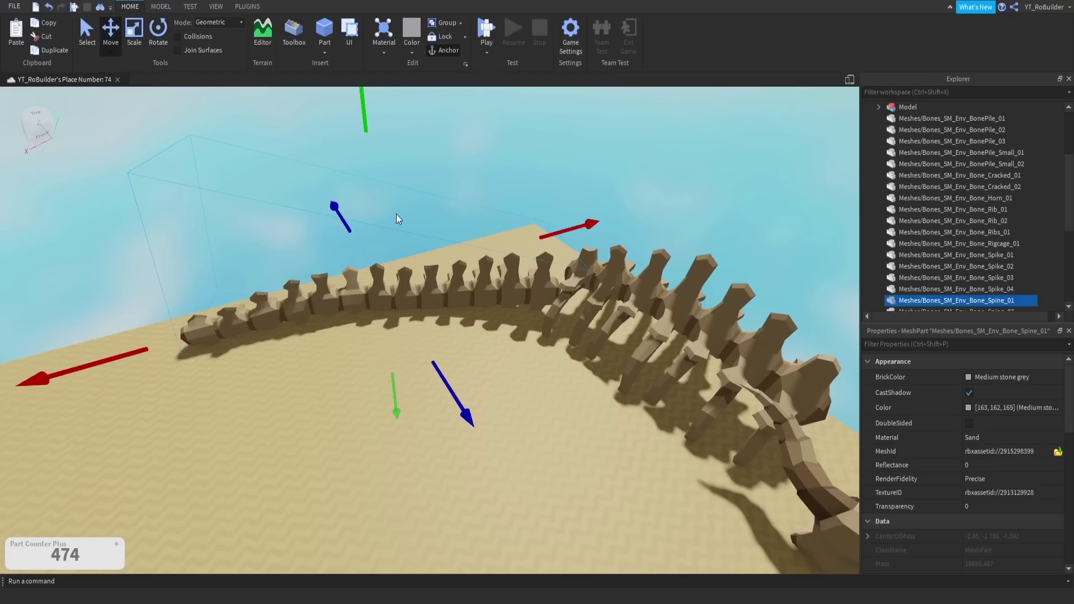
pyautogui.moveTo(366, 110); pyautogui.dragTo(366, 123)
pyautogui.click(475, 133)
pyautogui.moveTo(470, 271); pyautogui.dragTo(589, 366, button='right')
pyautogui.press('s')
pyautogui.click(530, 326)
pyautogui.click(412, 372)
pyautogui.keyDown('ctrl'); pyautogui.click(312, 303); pyautogui.keyUp('ctrl')
pyautogui.click(499, 331)
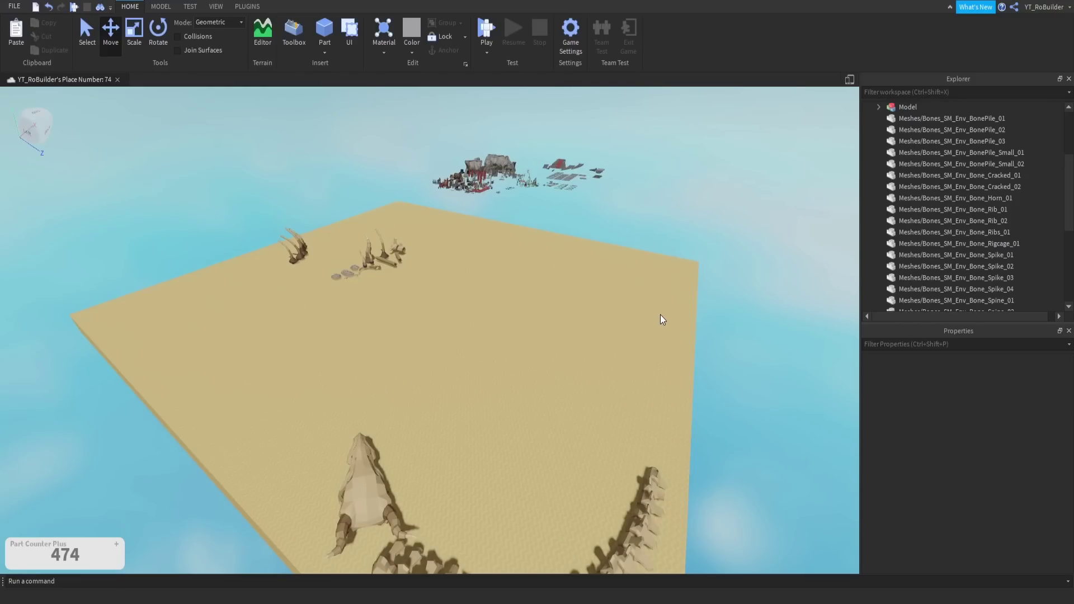
pyautogui.moveTo(583, 307); pyautogui.dragTo(582, 311, button='right')
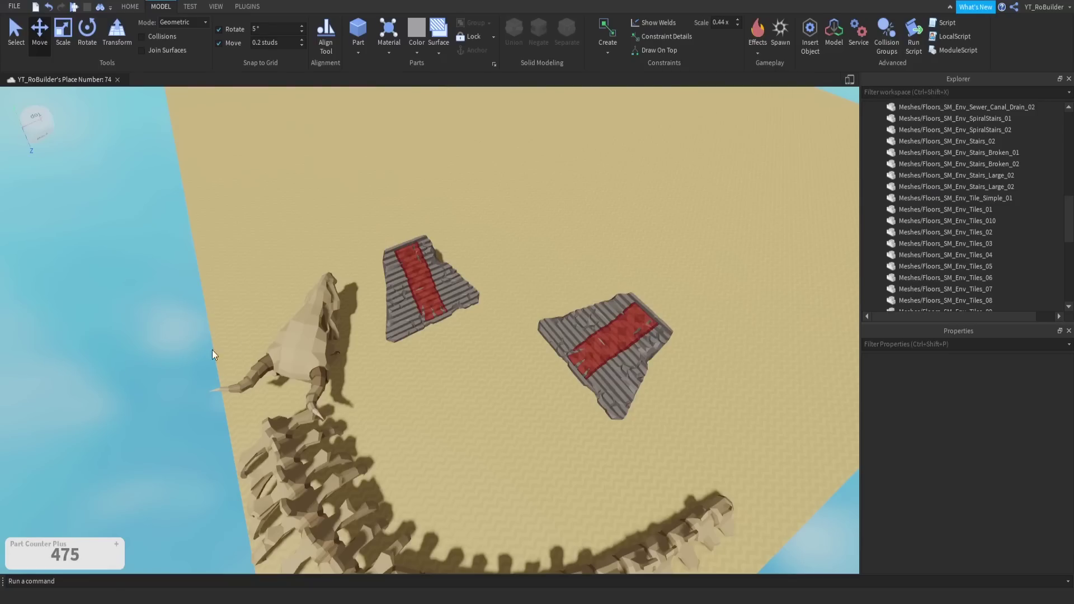
# Examine the two broken, red-carpeted staircases beside the dragon skeleton from above and at ground level.
pyautogui.scroll(5, 469, 331)
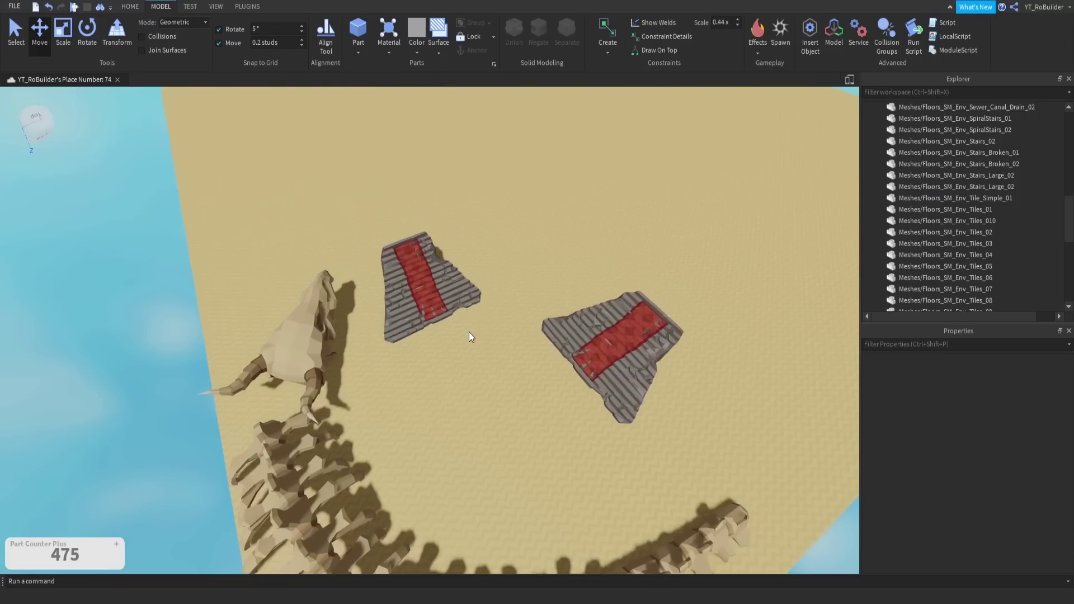
pyautogui.scroll(10, 494, 313)
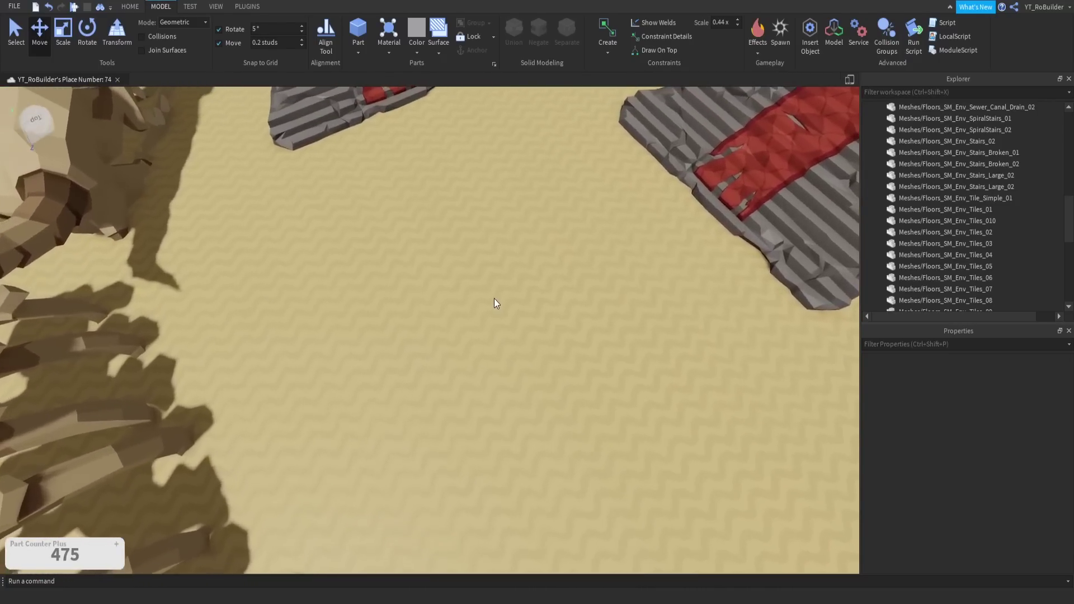
pyautogui.moveTo(484, 307); pyautogui.dragTo(481, 309, button='right')
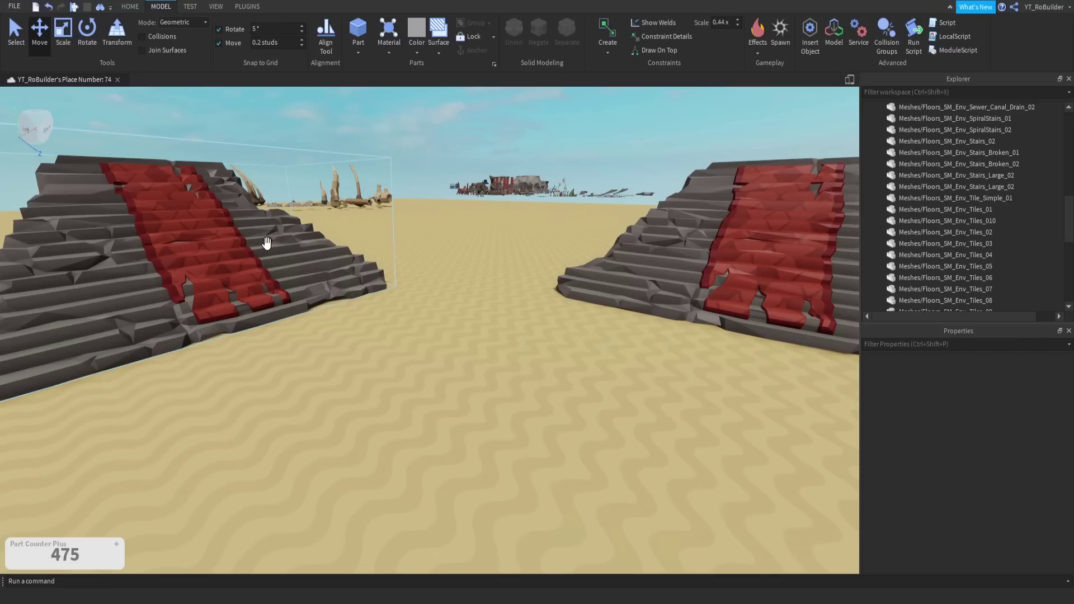
pyautogui.scroll(-3, 197, 149)
pyautogui.moveTo(724, 307); pyautogui.dragTo(633, 364, button='right')
pyautogui.scroll(5, 633, 364)
pyautogui.scroll(-2, 634, 364)
pyautogui.scroll(-5, 633, 364)
pyautogui.press('a')
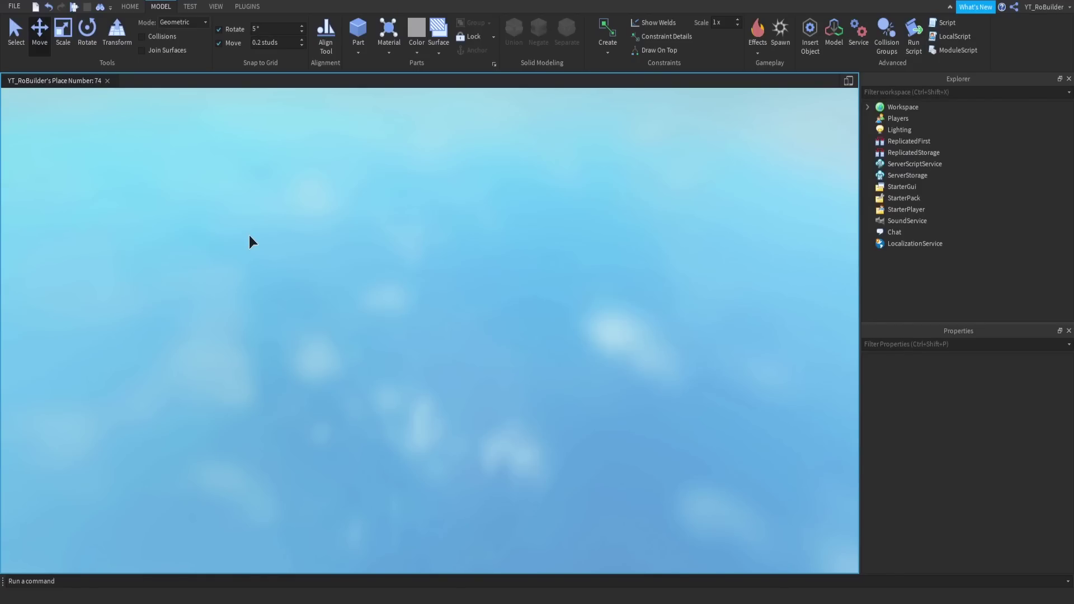
# Start a playtest and view the avatar up close in front of the dragon skull.
pyautogui.press('F5')
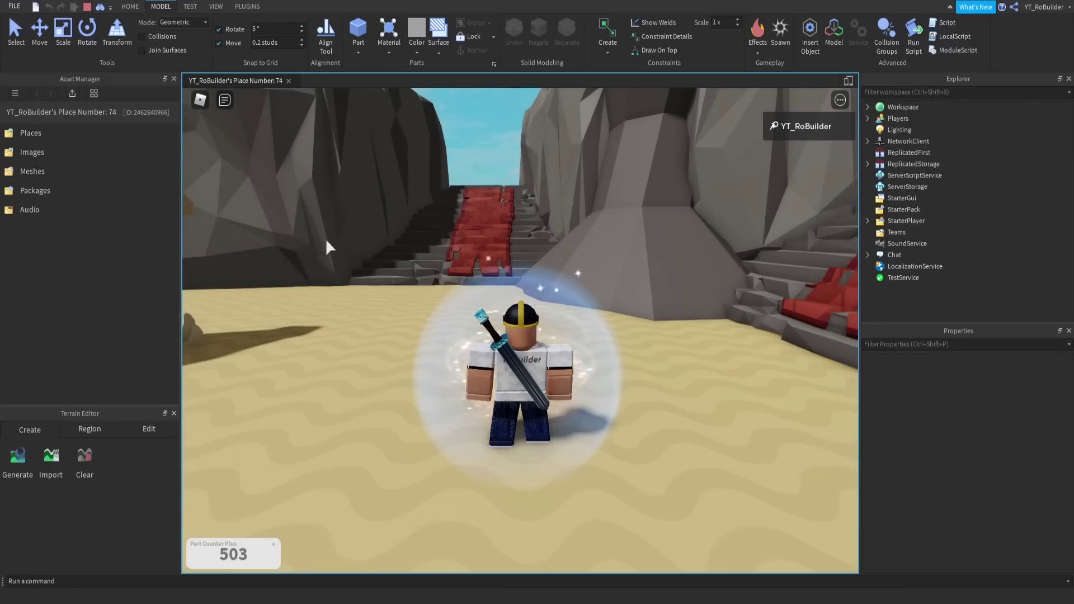
pyautogui.moveTo(577, 316); pyautogui.dragTo(577, 316, button='right')
pyautogui.press('w')
pyautogui.press('s')
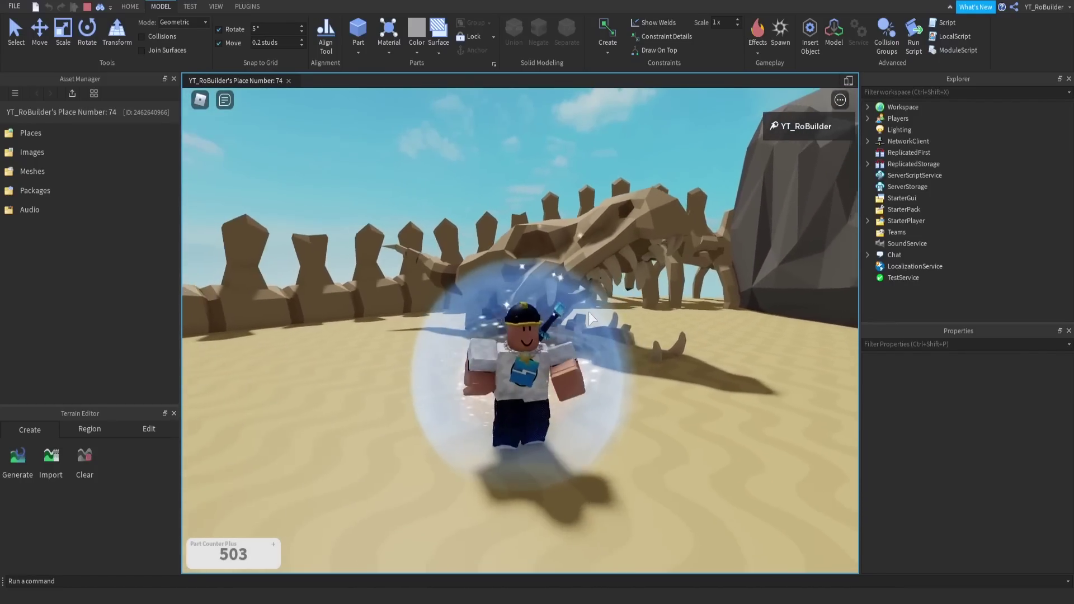
pyautogui.scroll(5, 589, 311)
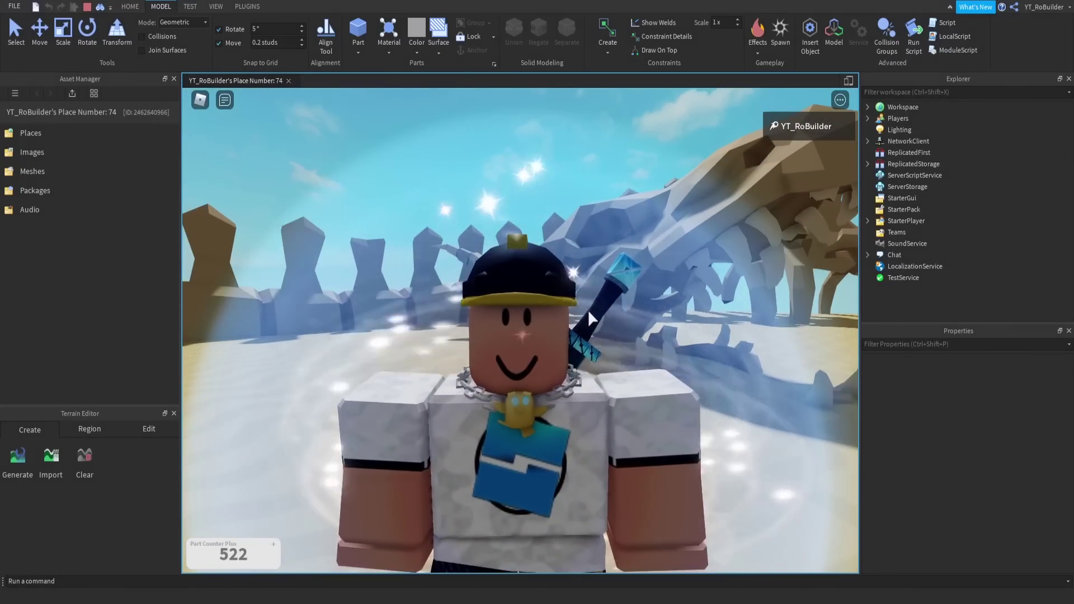
pyautogui.moveTo(589, 311); pyautogui.dragTo(588, 311, button='right')
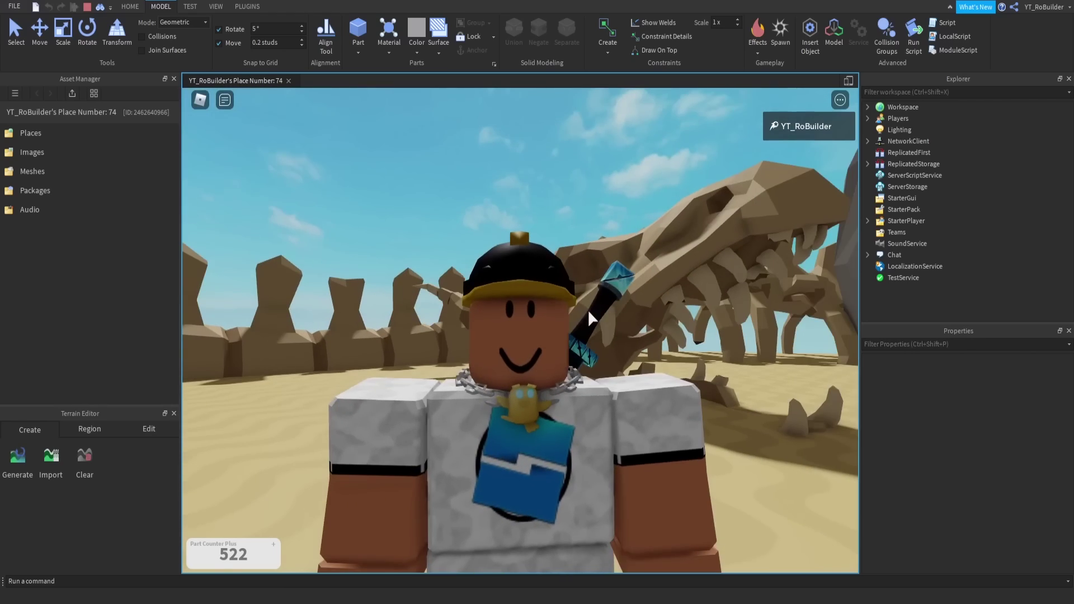
# Walk the avatar alongside the dragon's spine toward the ribcage to check the skeleton at player scale.
pyautogui.moveTo(589, 311); pyautogui.dragTo(588, 311, button='right')
pyautogui.scroll(-4, 588, 311)
pyautogui.press('w')
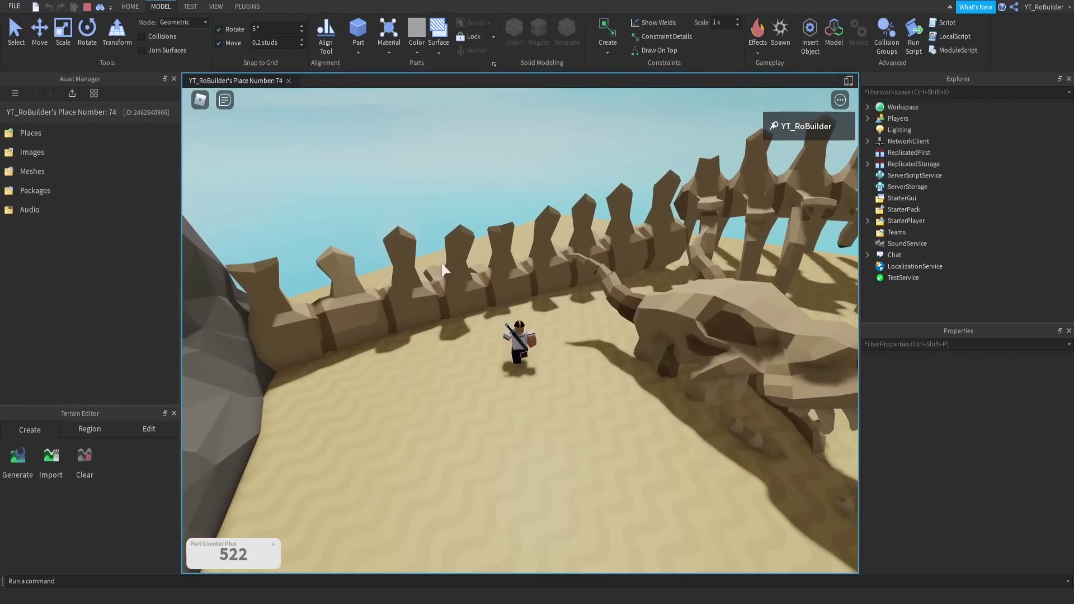
pyautogui.moveTo(575, 232); pyautogui.dragTo(575, 232, button='right')
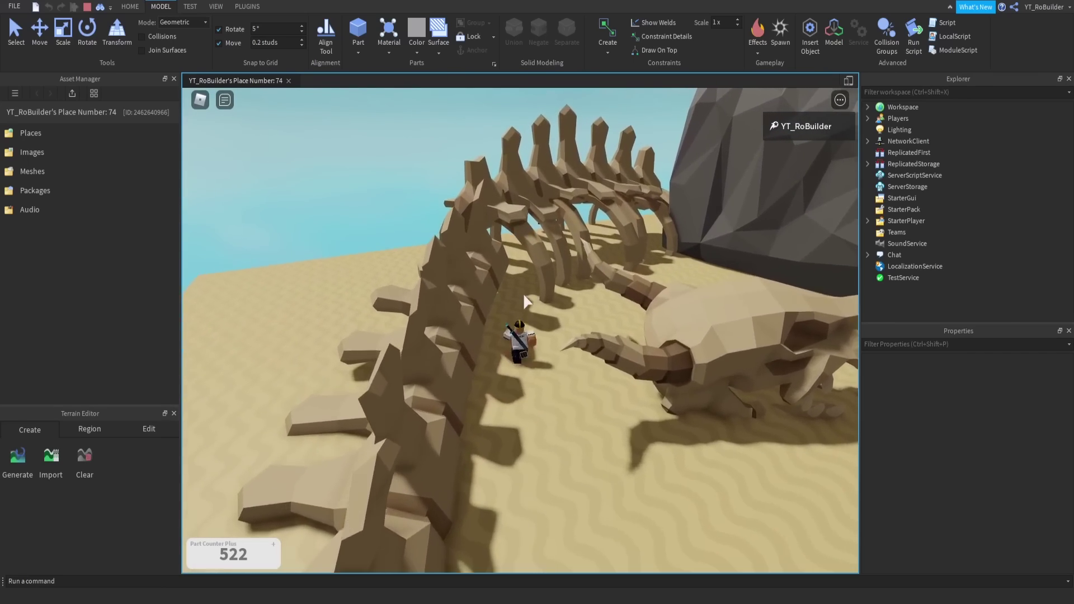
pyautogui.scroll(3, 524, 295)
pyautogui.moveTo(535, 300); pyautogui.dragTo(535, 299, button='right')
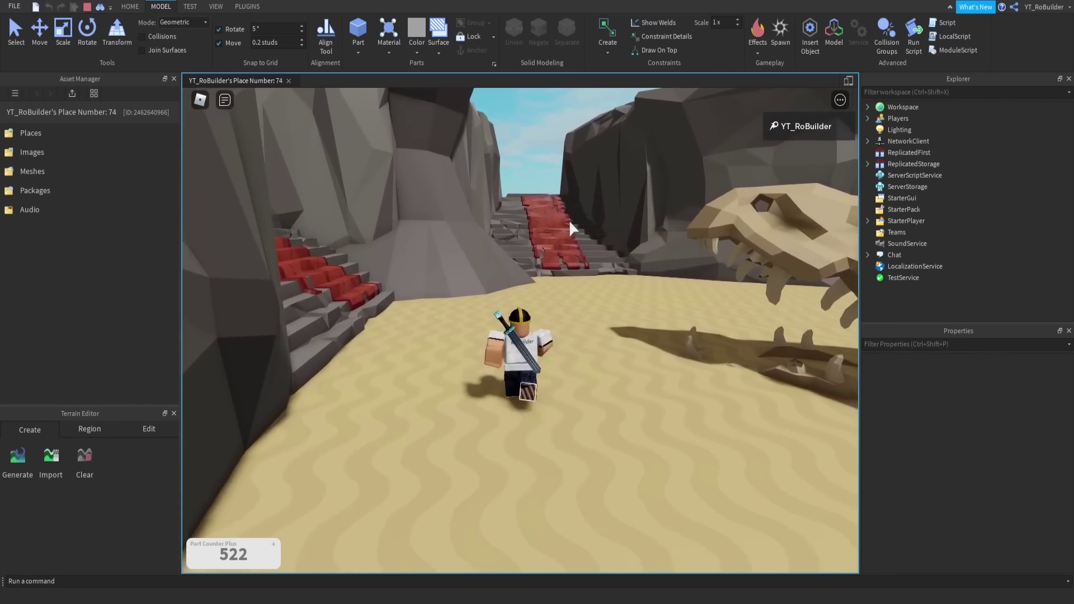
# Walk the avatar up the red-carpeted staircase between the rocks, look over the floor tiles beyond and stop the playtest.
pyautogui.moveTo(566, 223); pyautogui.dragTo(566, 223, button='right')
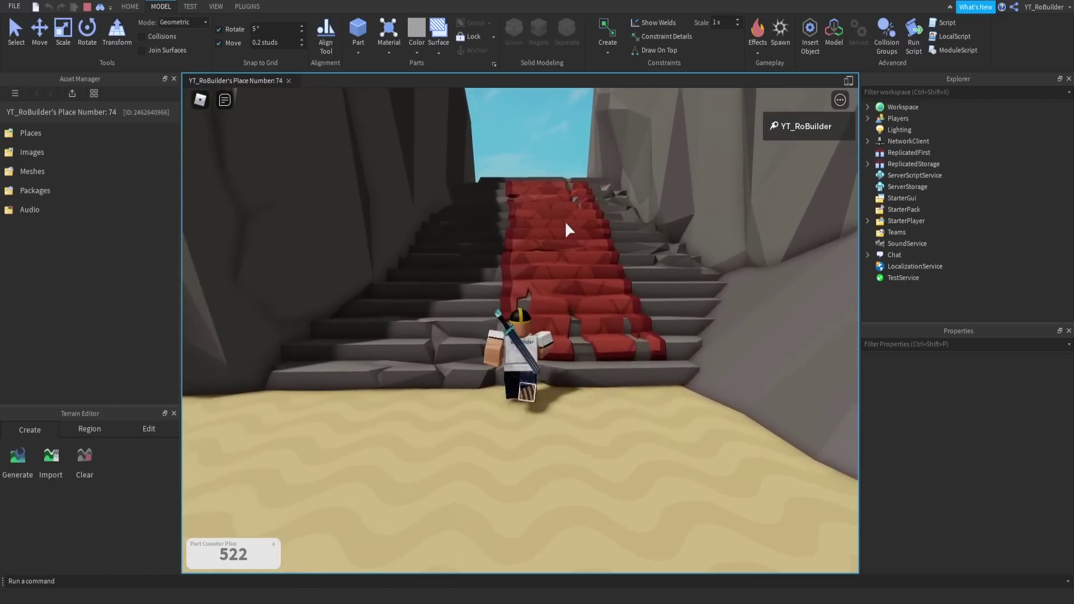
pyautogui.press('w')
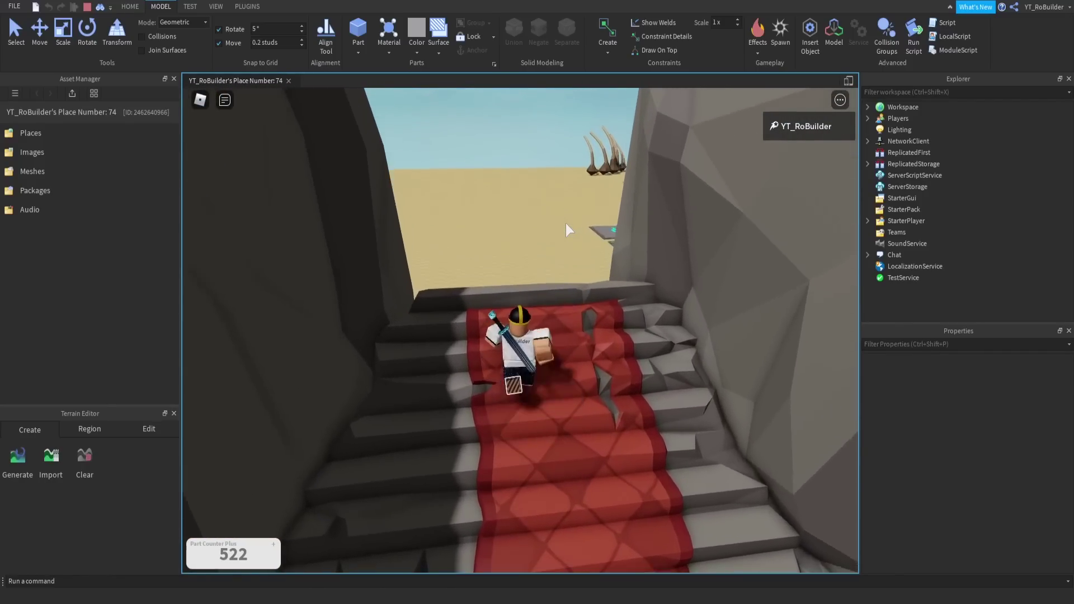
pyautogui.press('w')
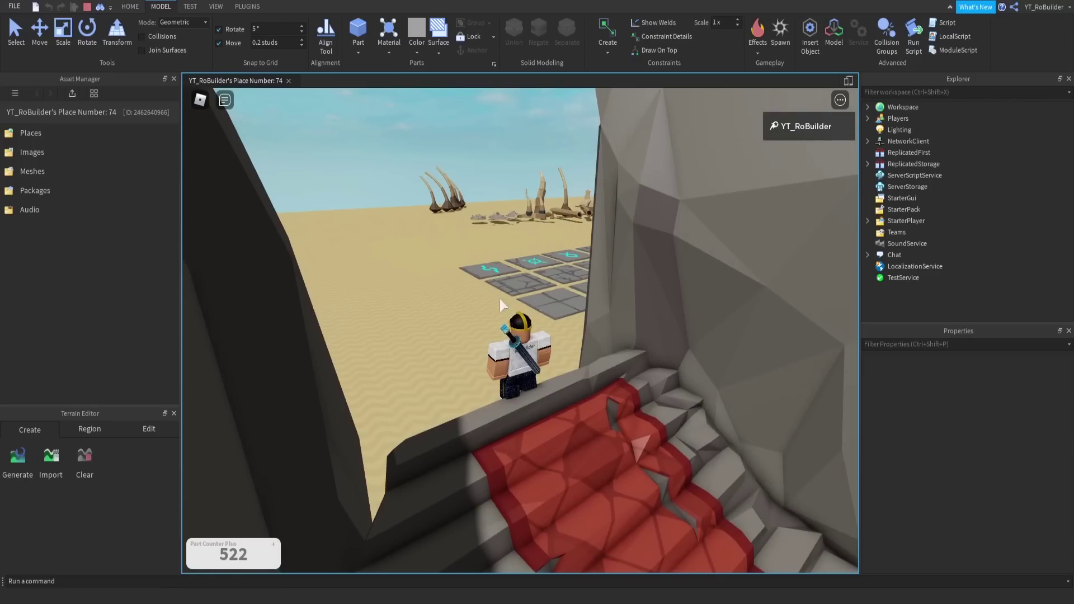
pyautogui.moveTo(506, 239); pyautogui.dragTo(506, 240, button='right')
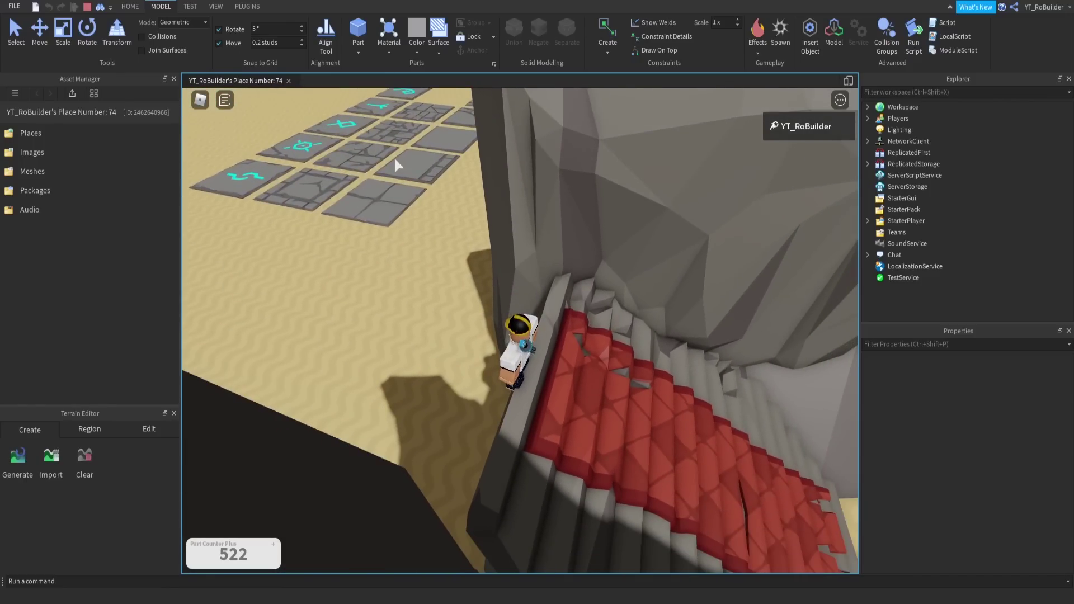
pyautogui.click(85, 7)
# Move the dragon skeleton's spine closer to the ribcage and toward the baseplate's corner, and clear the selection.
pyautogui.press('s')
pyautogui.moveTo(578, 314); pyautogui.dragTo(578, 314, button='right')
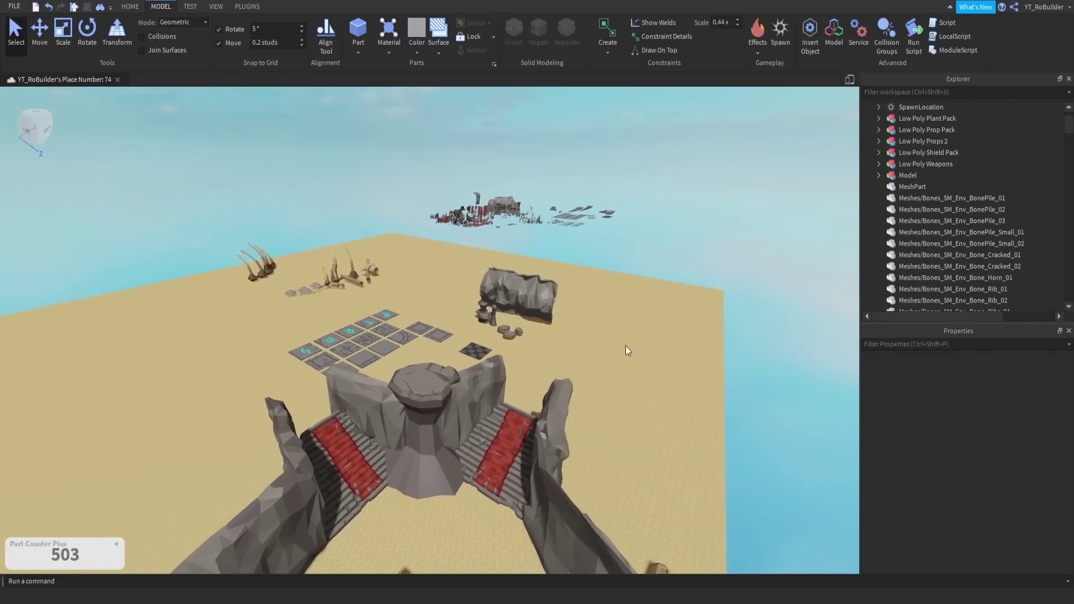
pyautogui.moveTo(529, 396); pyautogui.dragTo(515, 370, button='right')
pyautogui.scroll(4, 538, 370)
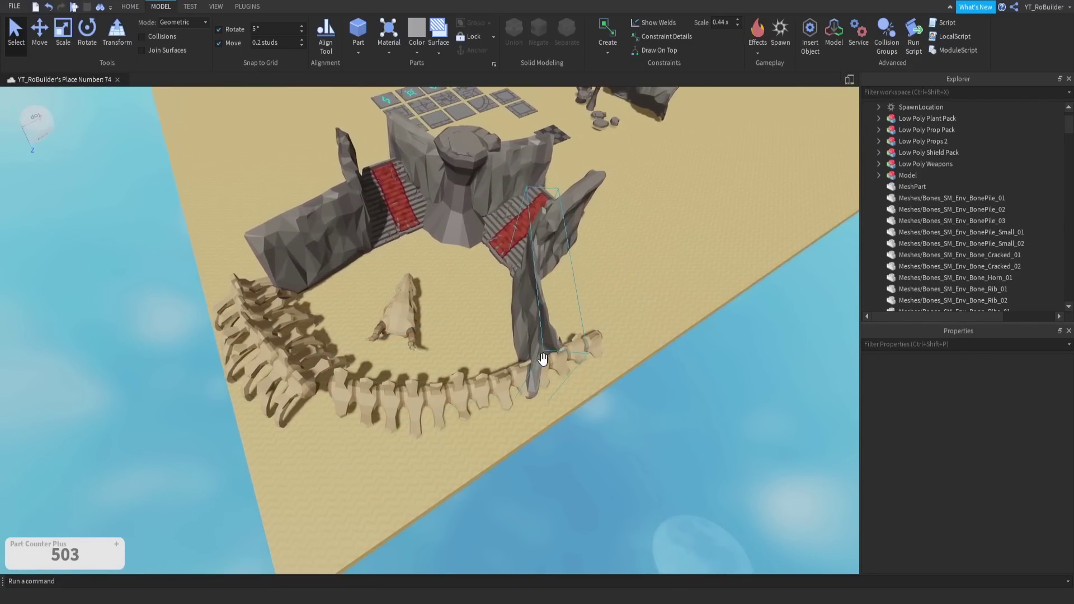
pyautogui.press('a')
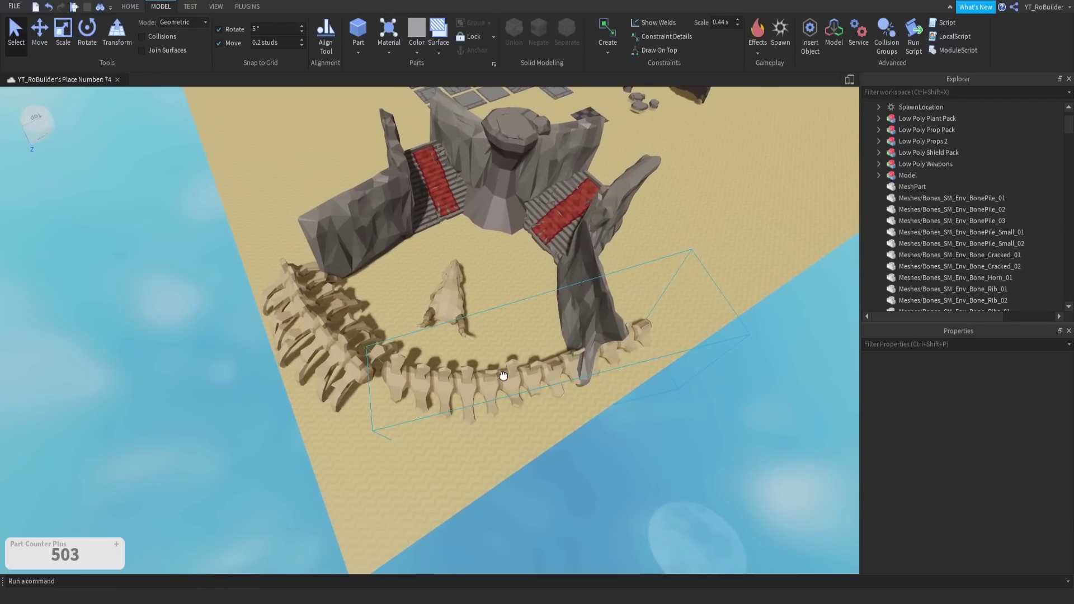
pyautogui.click(491, 384)
pyautogui.click(46, 42)
pyautogui.moveTo(353, 479); pyautogui.dragTo(322, 496)
pyautogui.click(697, 474)
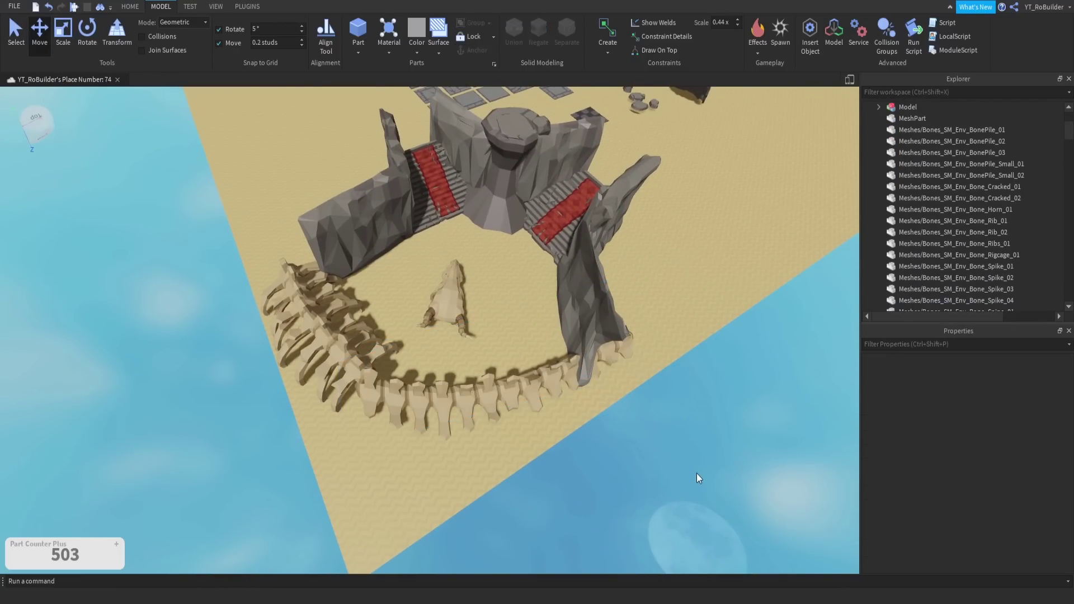
# Move the dragon skull back slightly toward the spine within the rock enclosure and clear the selection.
pyautogui.scroll(8, 600, 407)
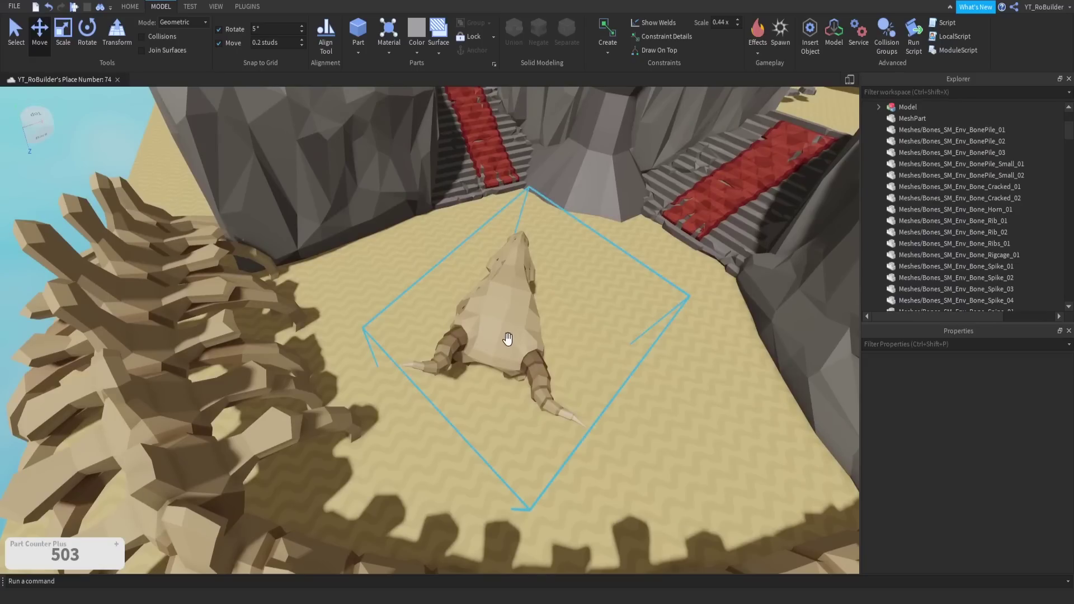
pyautogui.click(507, 338)
pyautogui.scroll(-5, 558, 335)
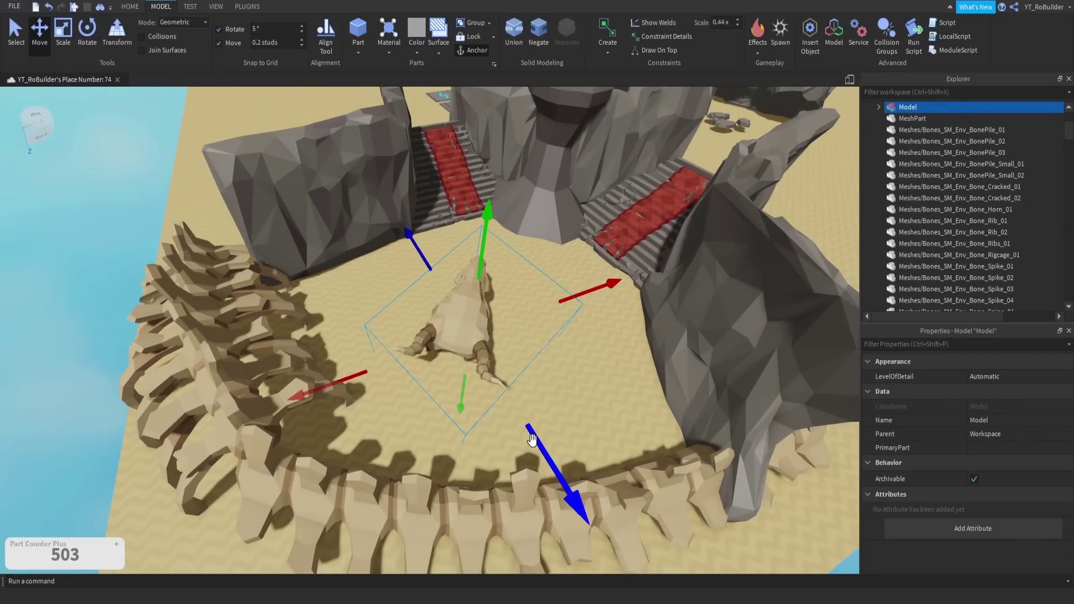
pyautogui.moveTo(531, 440); pyautogui.dragTo(566, 463)
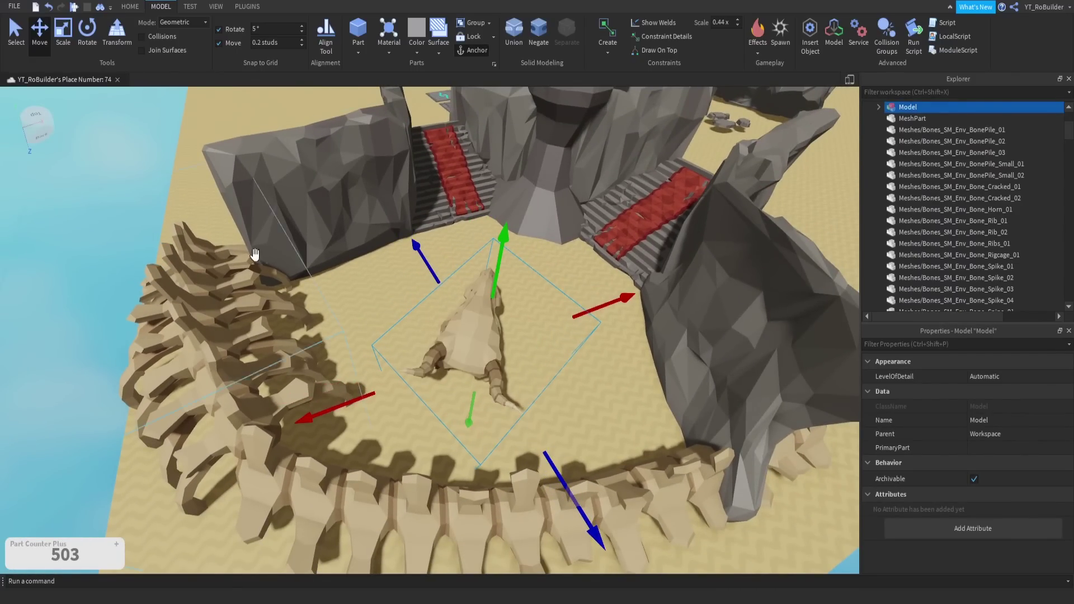
pyautogui.click(140, 185)
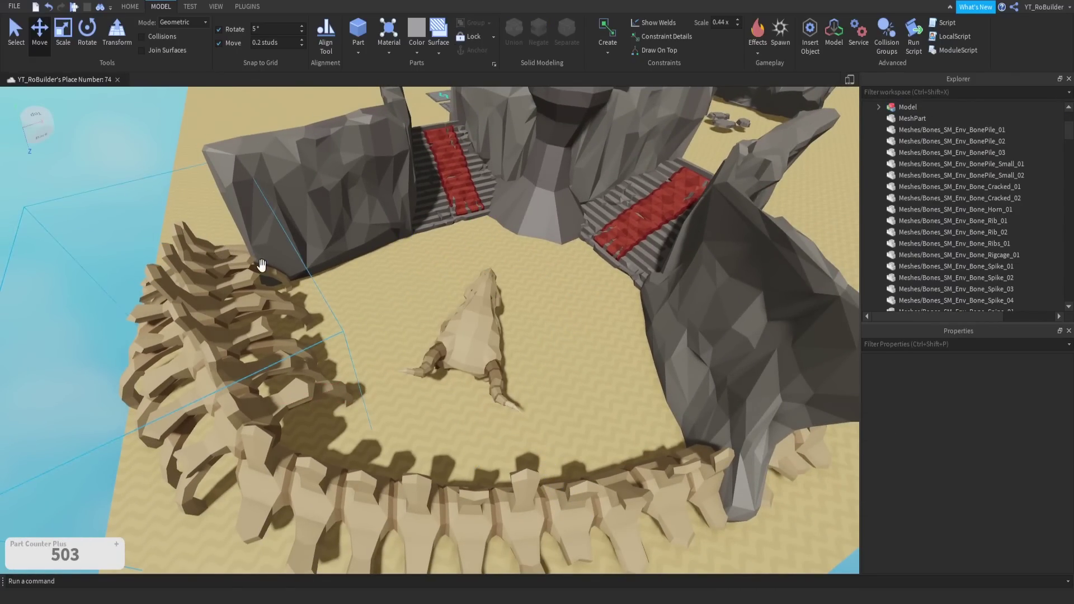
pyautogui.scroll(-3, 297, 280)
pyautogui.moveTo(298, 281); pyautogui.dragTo(328, 285, button='right')
pyautogui.click(470, 300)
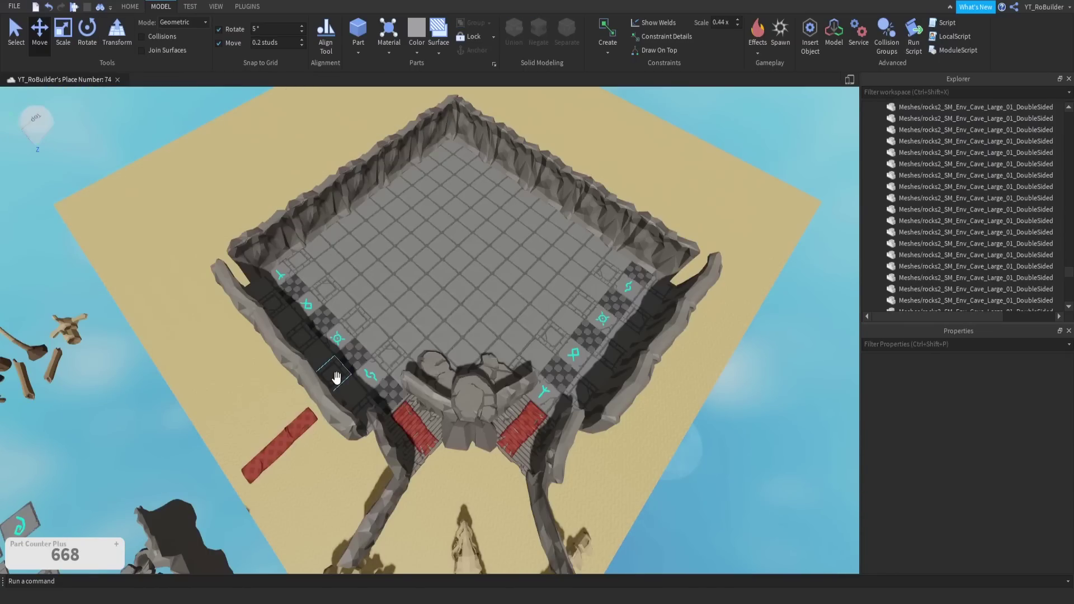
pyautogui.moveTo(336, 370); pyautogui.dragTo(339, 399, button='right')
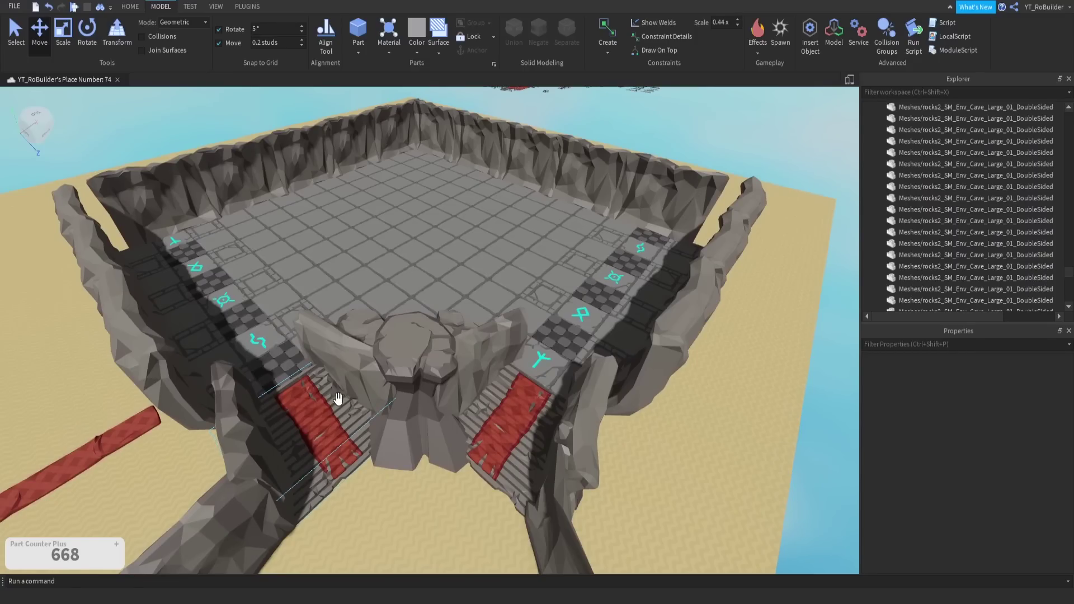
pyautogui.moveTo(415, 391); pyautogui.dragTo(415, 393, button='right')
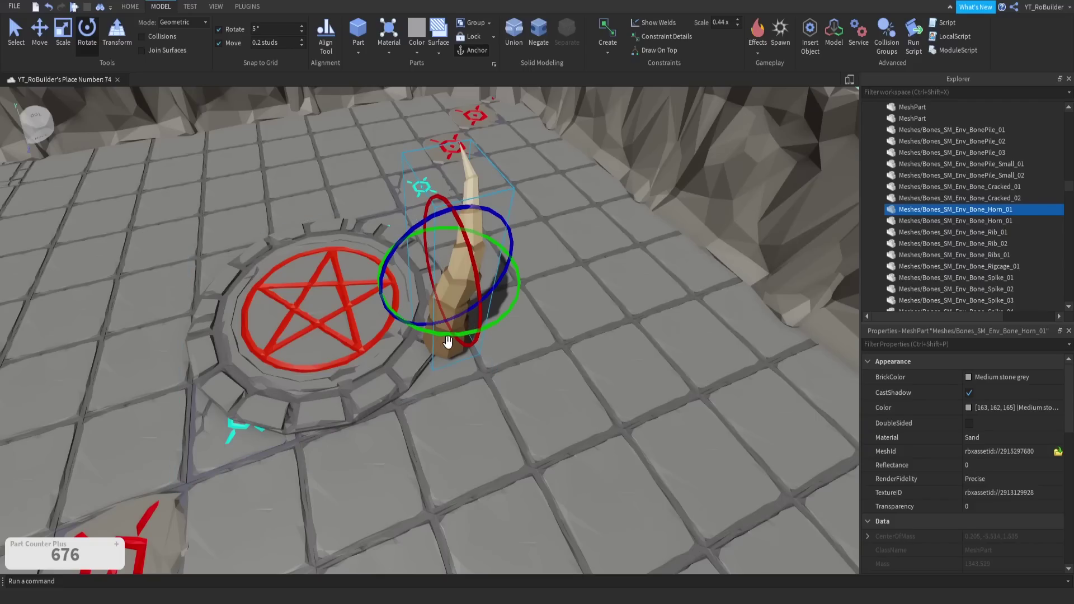
# Rotate the horn so its tip curves toward the pentagram, then lower it and shift it closer to the circle's edge.
pyautogui.moveTo(447, 338); pyautogui.dragTo(522, 322)
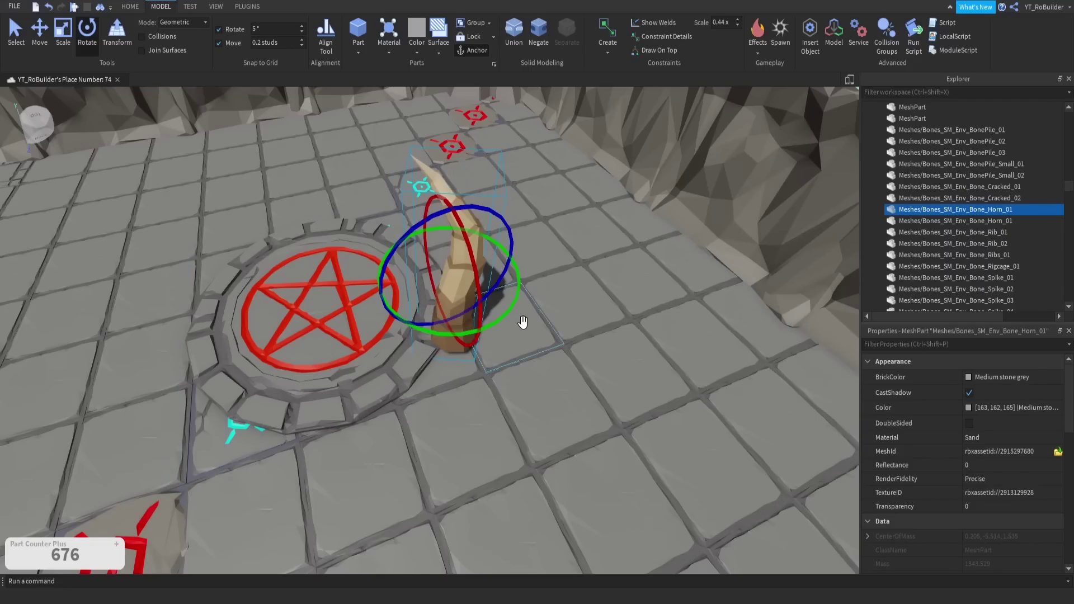
pyautogui.click(37, 35)
pyautogui.moveTo(451, 138); pyautogui.dragTo(455, 178)
pyautogui.moveTo(442, 312); pyautogui.dragTo(451, 313, button='right')
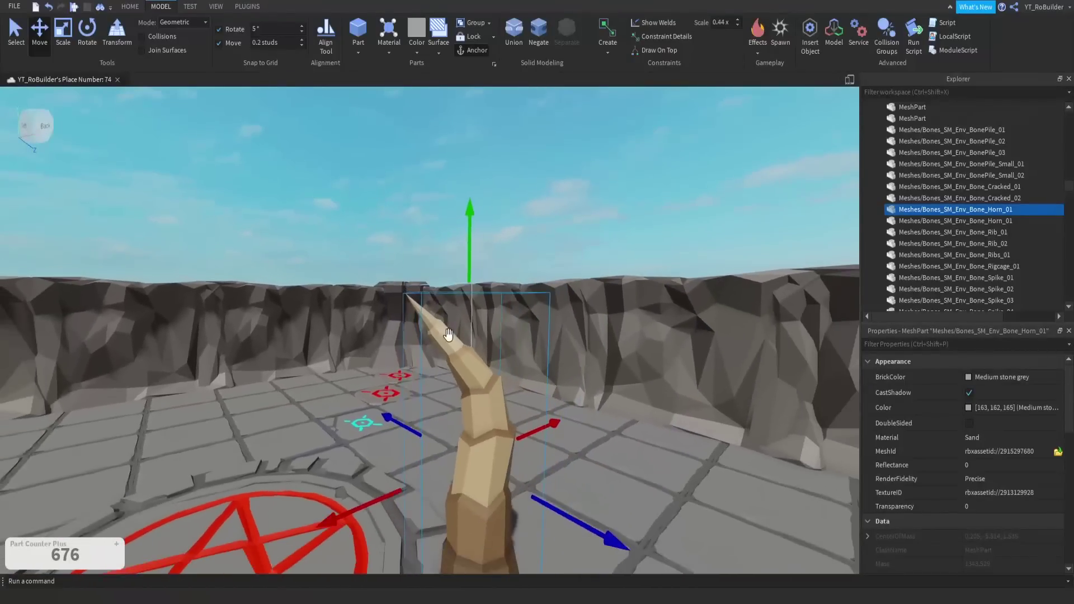
pyautogui.scroll(-3, 449, 335)
pyautogui.moveTo(451, 446); pyautogui.dragTo(445, 446, button='right')
pyautogui.moveTo(435, 415); pyautogui.dragTo(428, 414)
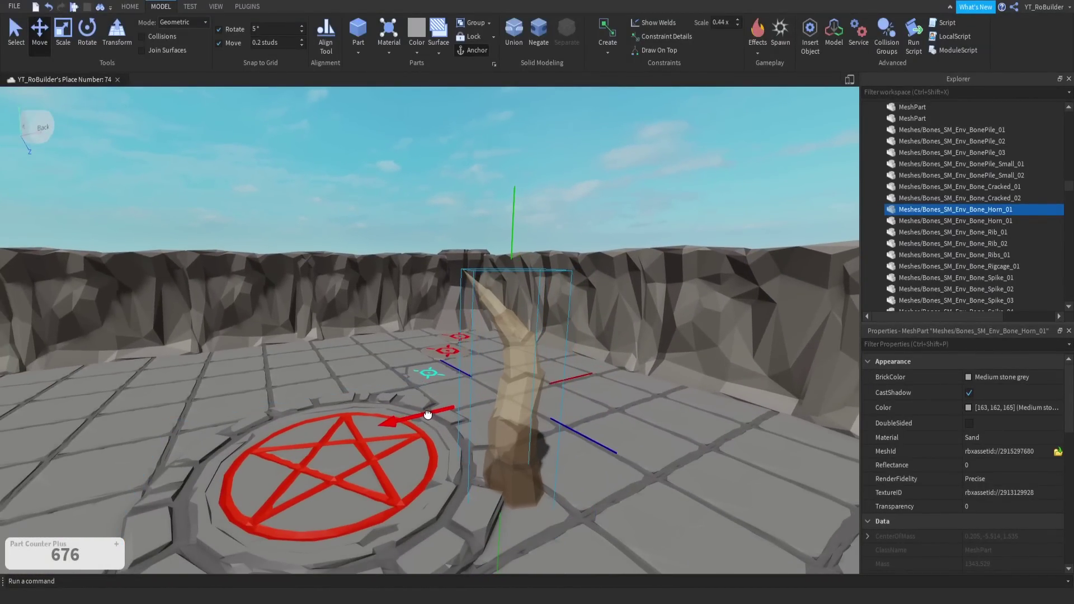
pyautogui.moveTo(428, 415); pyautogui.dragTo(498, 399, button='right')
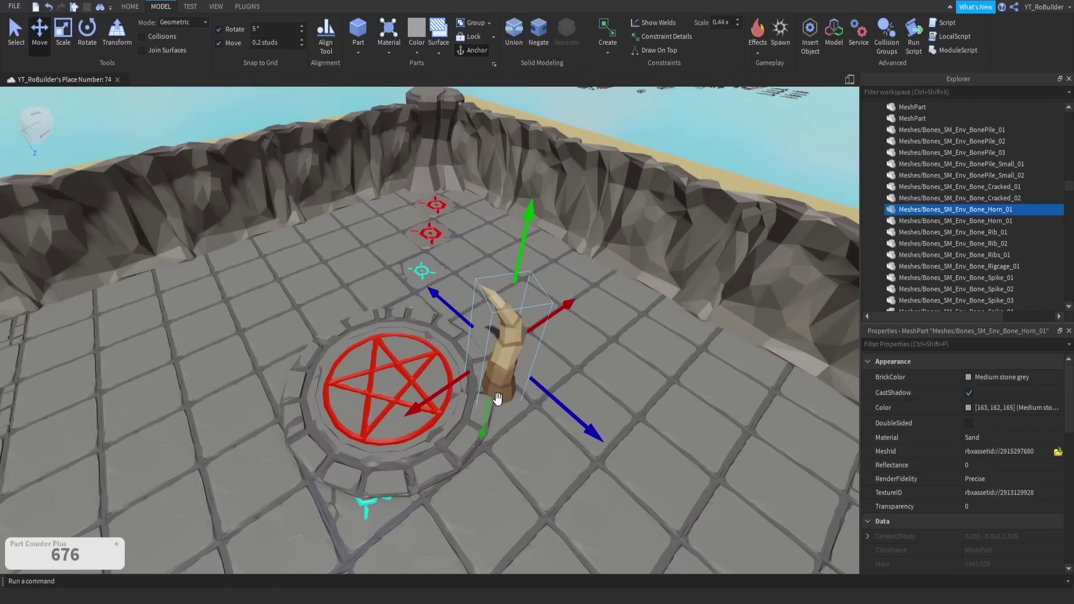
# Place a copy of the horn on the opposite side of the pentagram circle, rotated to curve inward.
pyautogui.hotkey('ctrl', 'l')
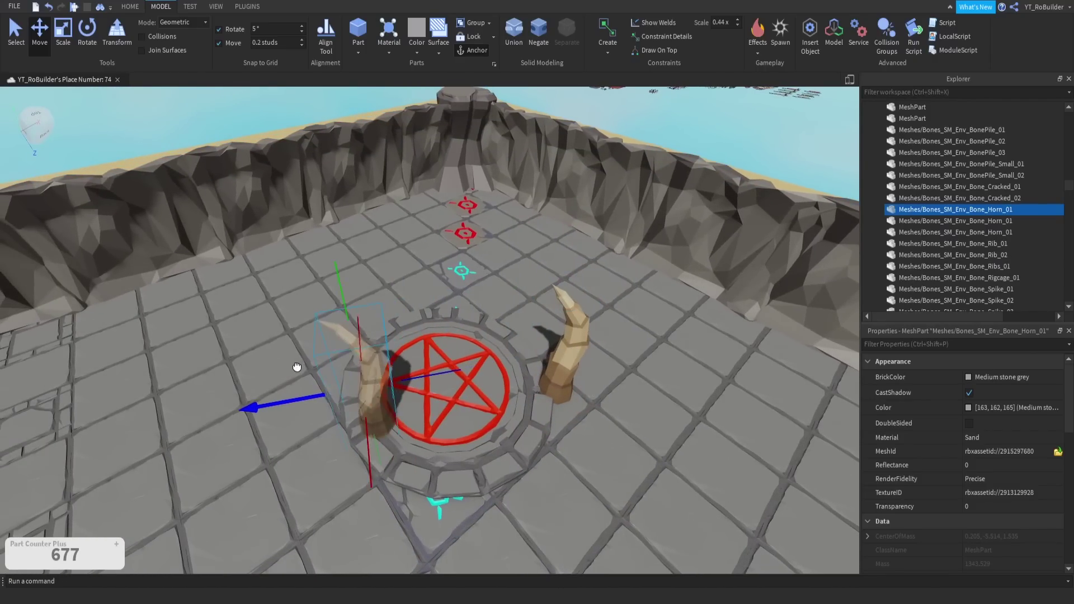
pyautogui.hotkey('ctrl', 'r')
pyautogui.hotkey('ctrl', 'r')
pyautogui.hotkey('ctrl', 'r')
pyautogui.hotkey('ctrl', 'r')
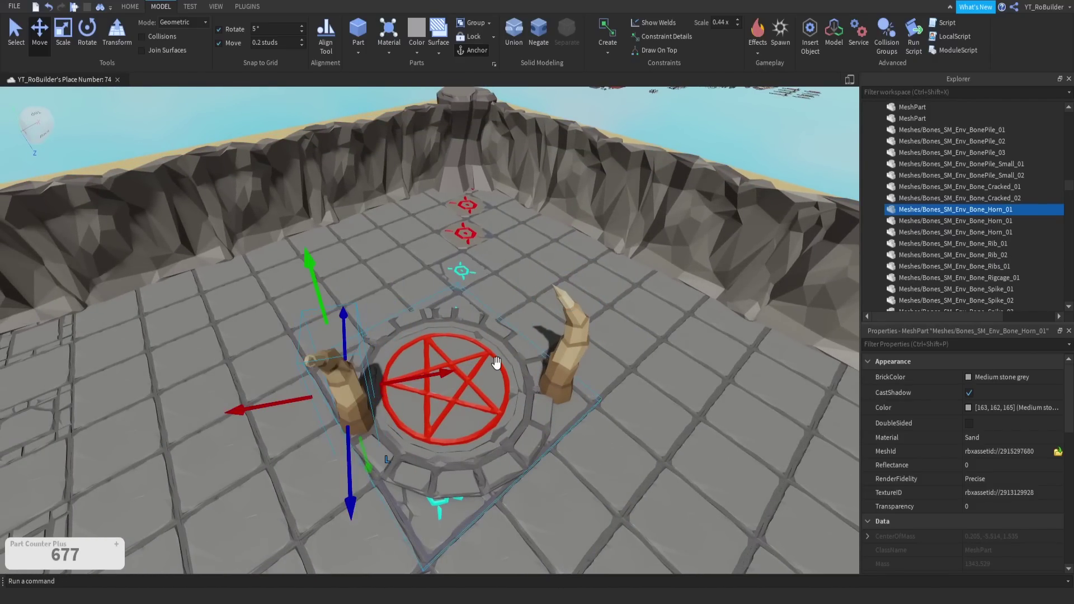
# Duplicate both horns as a pair turned a quarter turn around the pentagram, and adjust the new pair's position.
pyautogui.keyDown('shift'); pyautogui.click(564, 368); pyautogui.keyUp('shift')
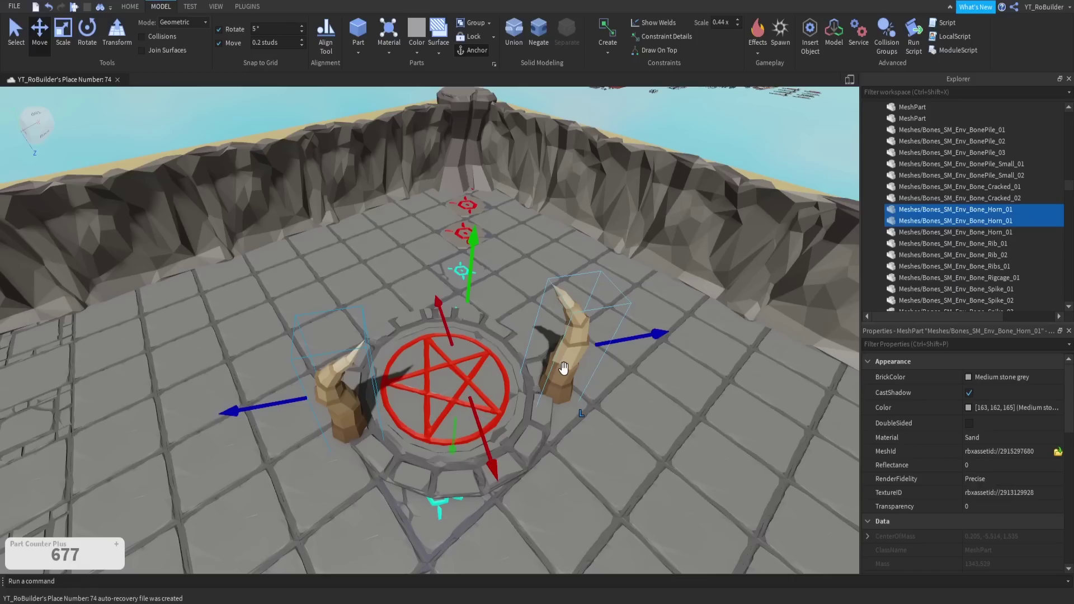
pyautogui.hotkey('ctrl', 'r')
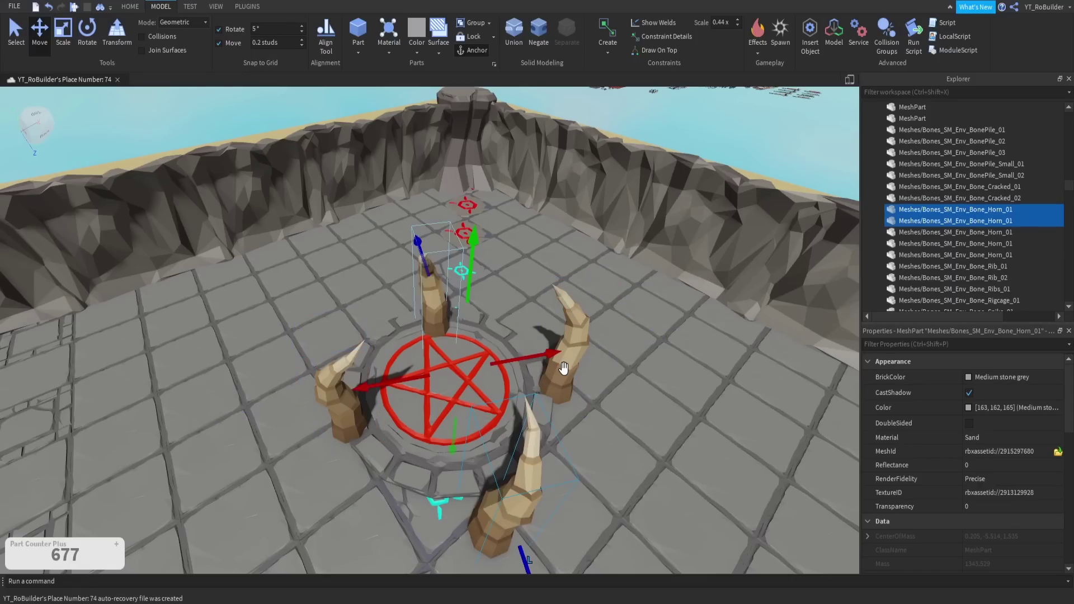
pyautogui.moveTo(531, 361); pyautogui.dragTo(541, 353, button='right')
pyautogui.press('w')
pyautogui.press('d')
pyautogui.moveTo(571, 304); pyautogui.dragTo(596, 297)
# Shift the two original horns individually along the circle's edge toward the adjacent cyan rune tile and clear the selection.
pyautogui.click(574, 403)
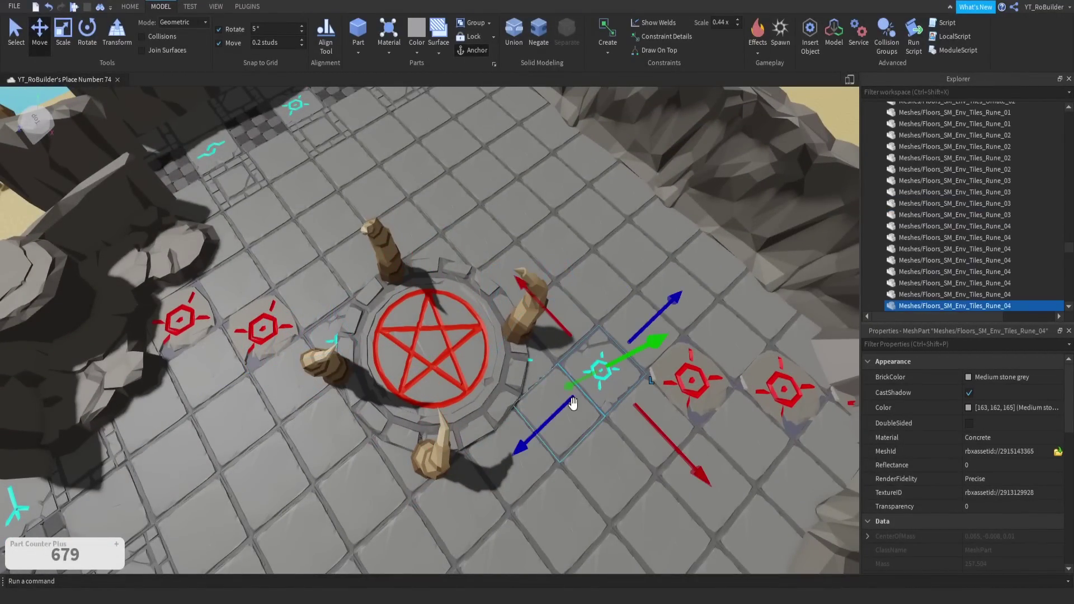
pyautogui.click(396, 279)
pyautogui.moveTo(448, 258); pyautogui.dragTo(480, 232)
pyautogui.click(442, 455)
pyautogui.moveTo(482, 438); pyautogui.dragTo(516, 426)
pyautogui.click(571, 442)
pyautogui.moveTo(570, 442); pyautogui.dragTo(571, 442, button='right')
# Select the parts of the whole arena together, anchor them and clear the selection.
pyautogui.scroll(-10, 571, 443)
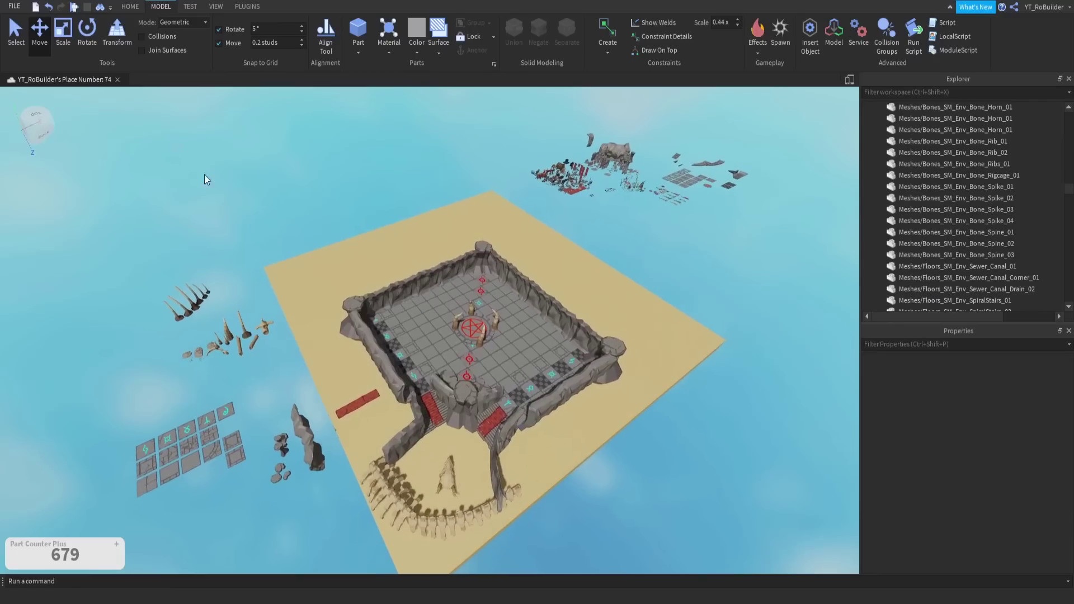
pyautogui.moveTo(205, 178); pyautogui.dragTo(675, 600)
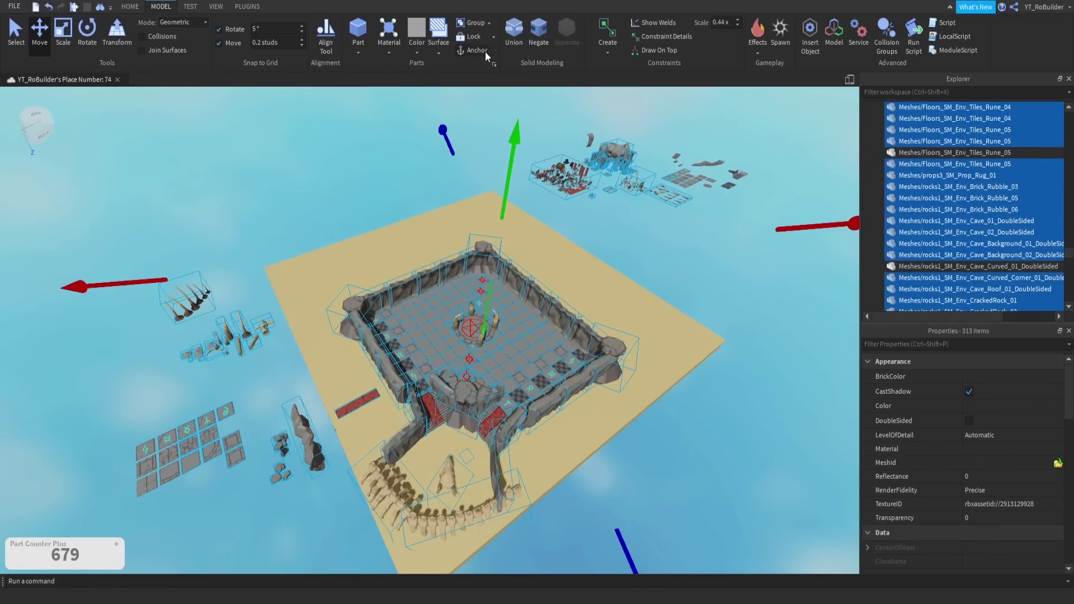
pyautogui.click(370, 148)
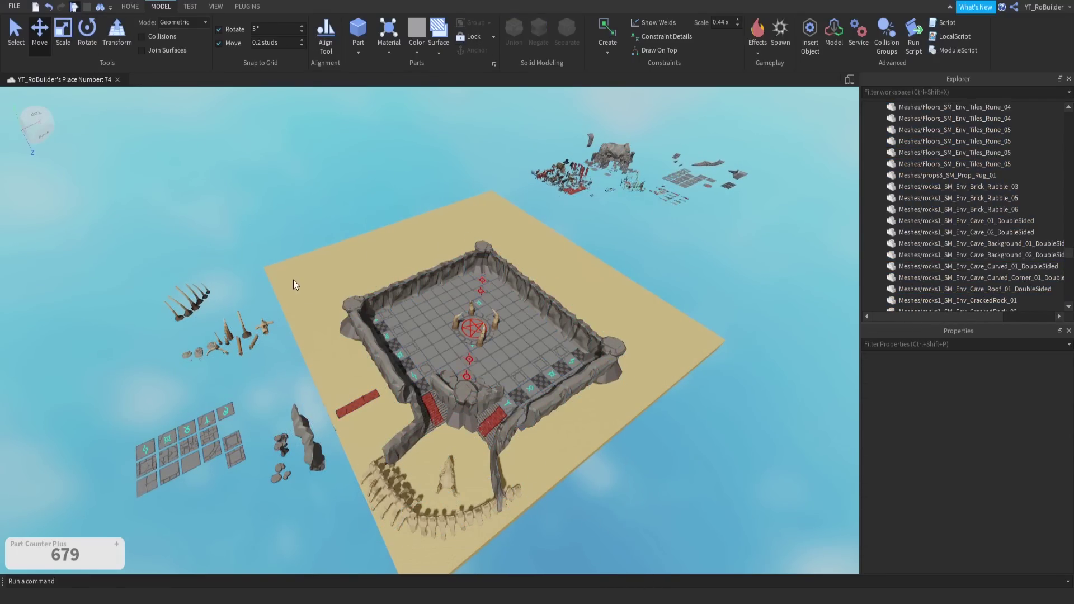
# Start a playtest and walk the avatar up the red-carpeted staircase onto the tiled arena floor.
pyautogui.press('F5')
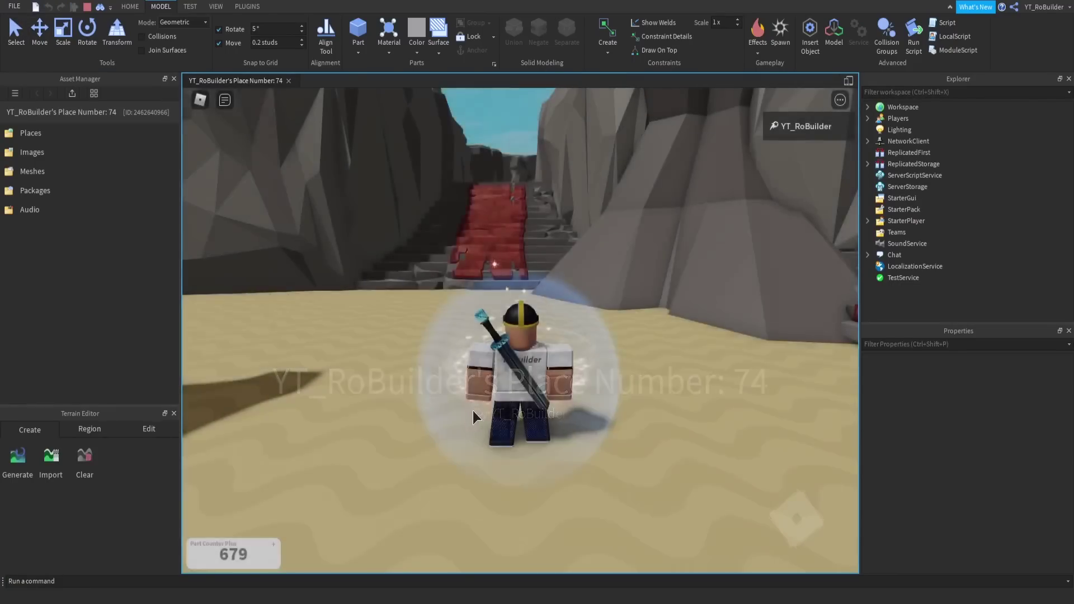
pyautogui.moveTo(531, 363); pyautogui.dragTo(512, 356, button='right')
pyautogui.press('w')
pyautogui.press('w')
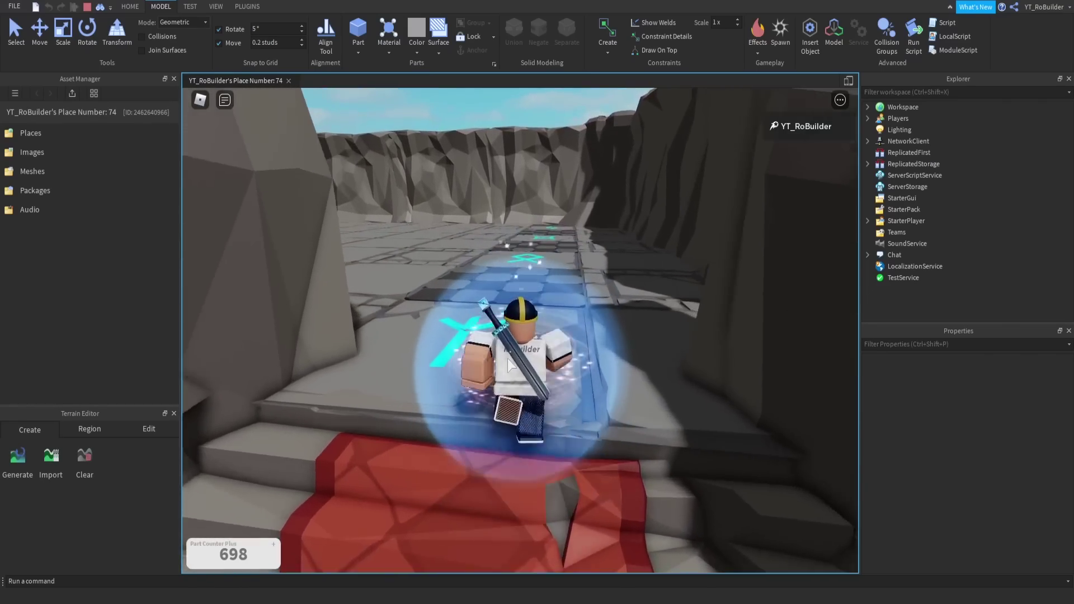
# Walk the avatar across the rune tiles onto the pentagram between the four horns and stop the playtest.
pyautogui.press('w')
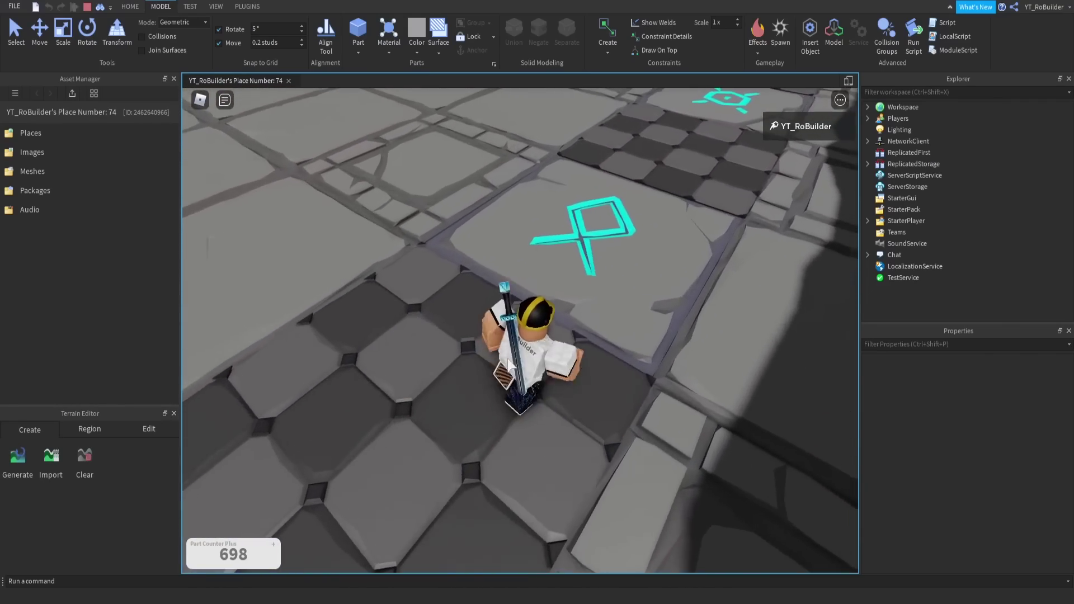
pyautogui.press('w')
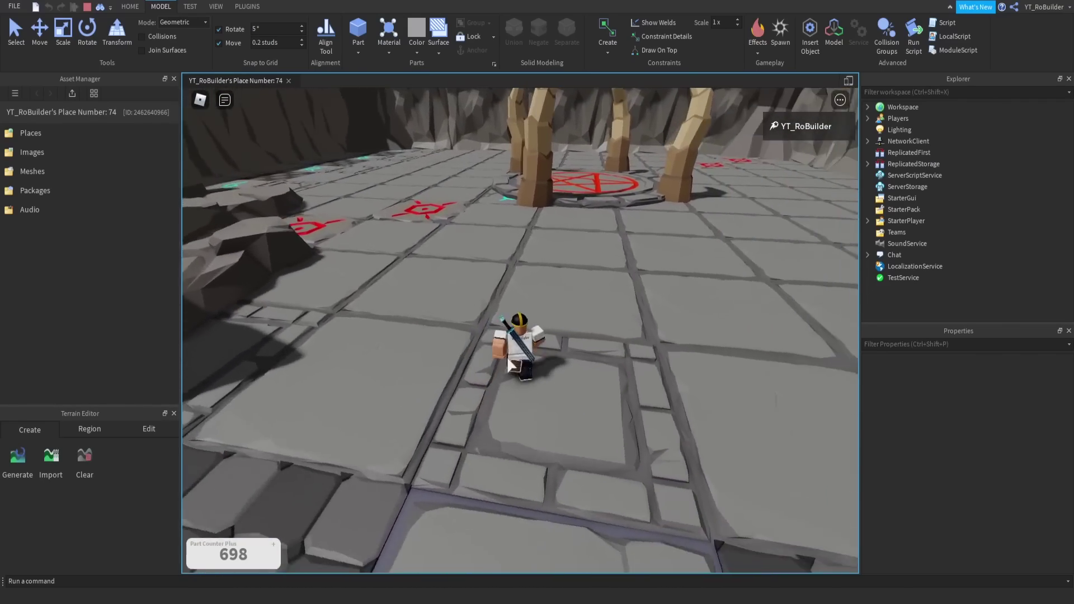
pyautogui.press('w')
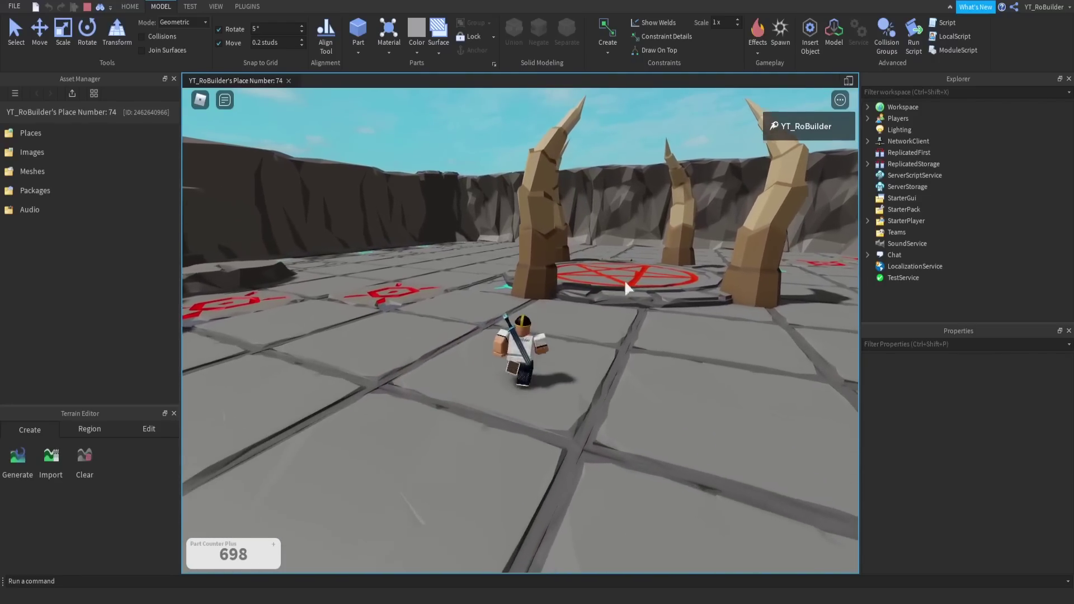
pyautogui.press('w')
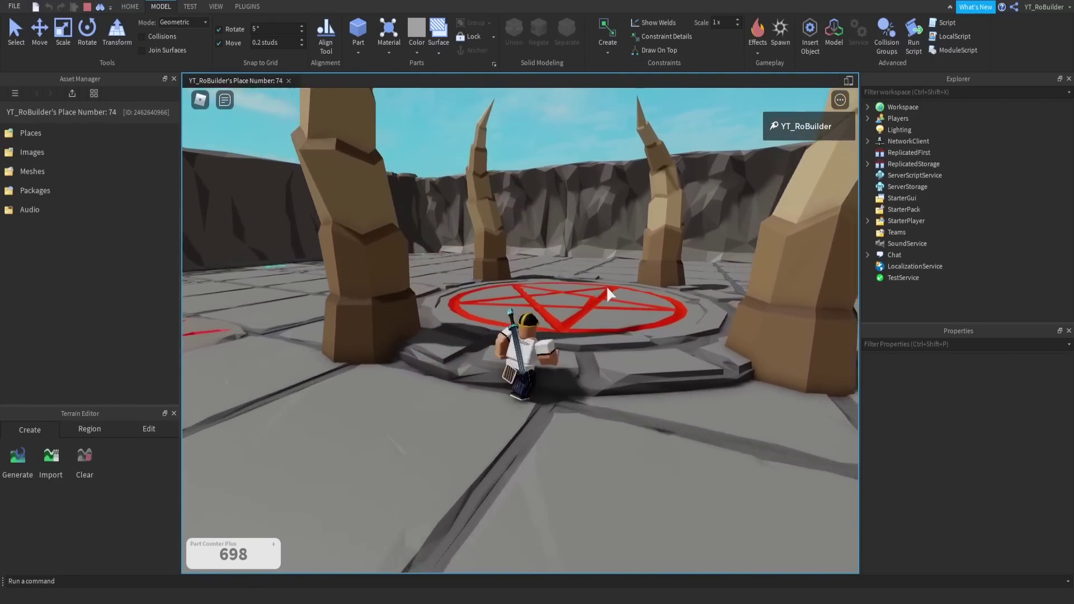
pyautogui.press('w')
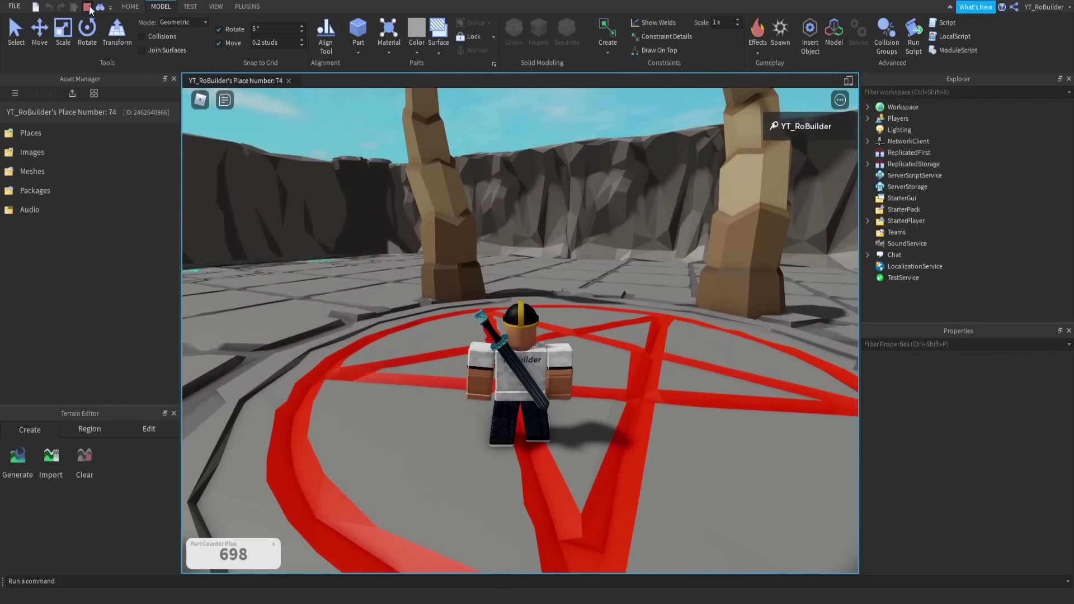
# Insert a block part into the wavy cyan rune tile and size it to fit within the tile.
pyautogui.scroll(10, 438, 273)
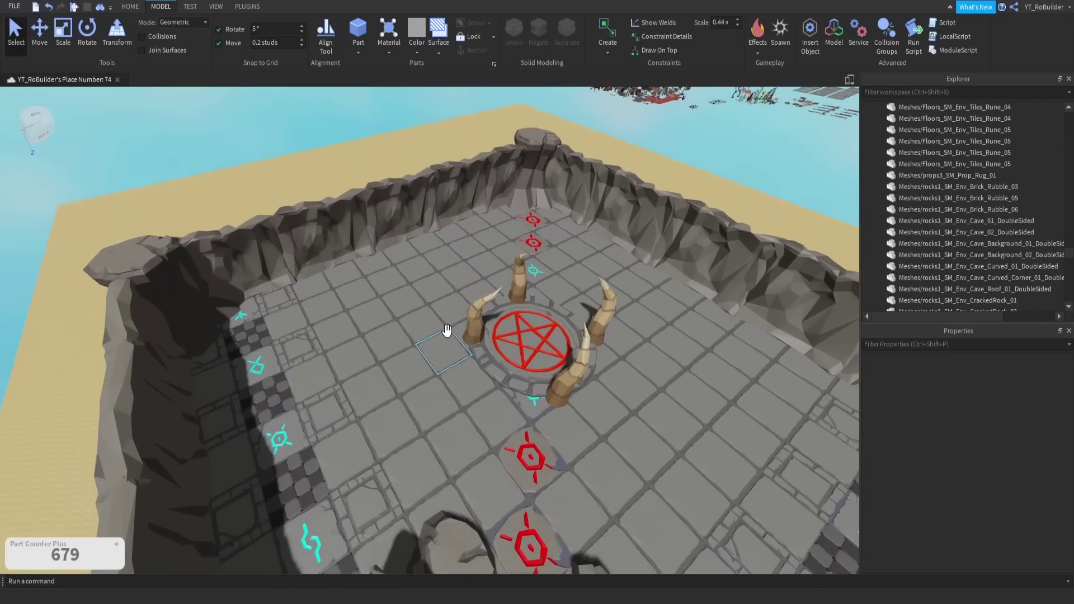
pyautogui.moveTo(447, 331); pyautogui.dragTo(447, 331, button='right')
pyautogui.scroll(10, 447, 331)
pyautogui.scroll(1, 450, 333)
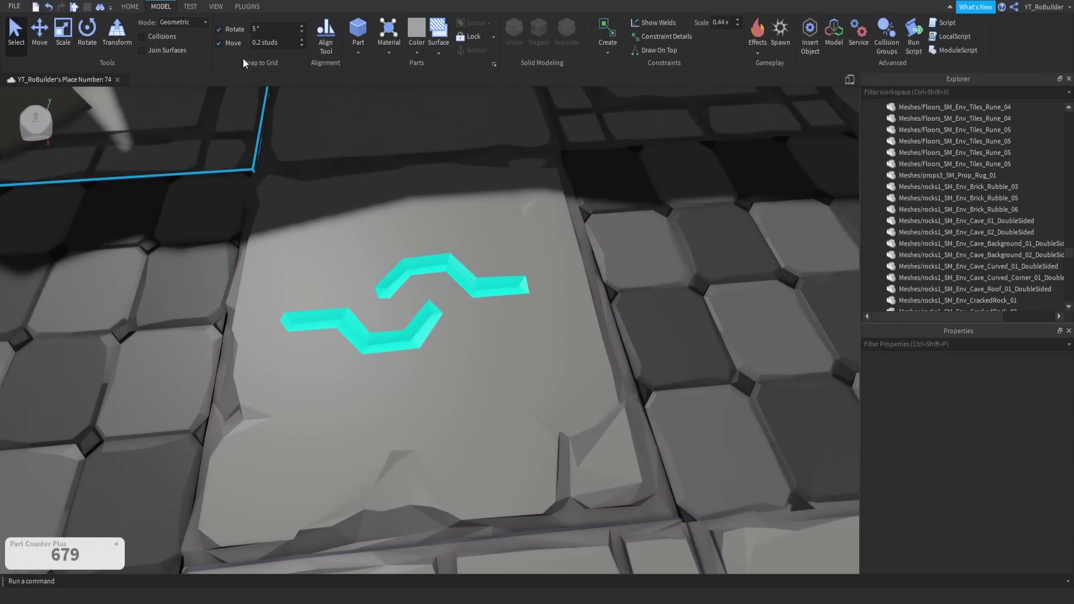
pyautogui.click(55, 136)
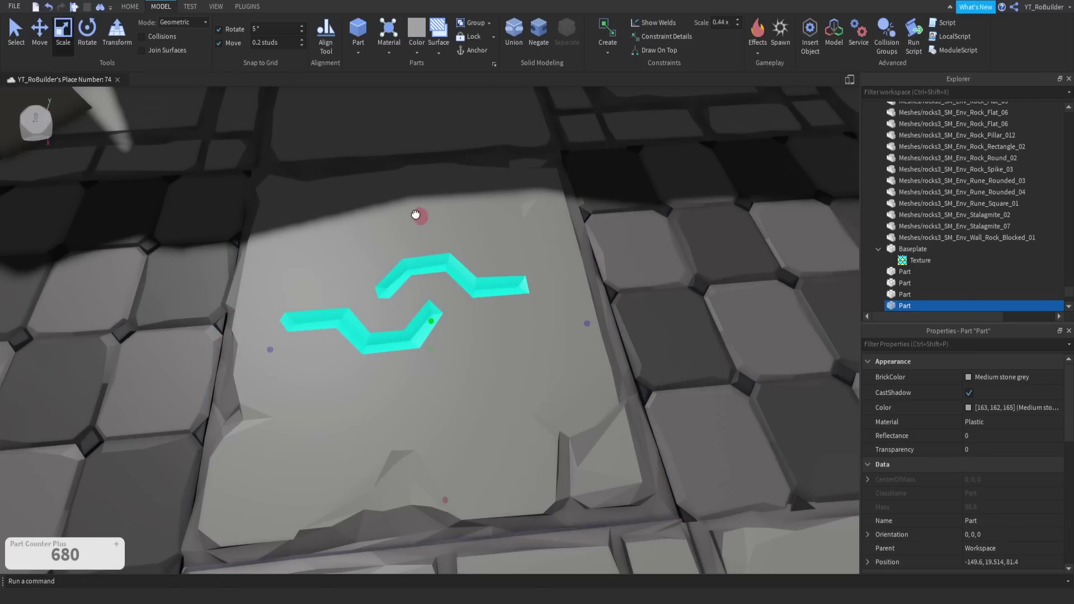
# Reduce the move snap to 0.1 studs and position the part so it fills the rune's grooves just below the tile surface.
pyautogui.click(40, 35)
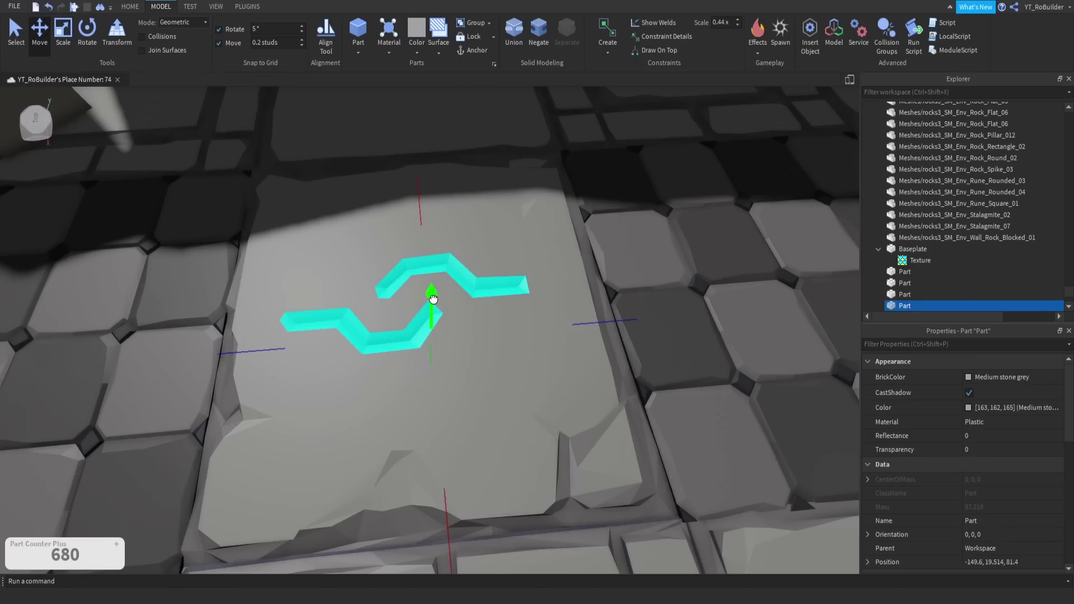
pyautogui.moveTo(433, 299); pyautogui.dragTo(432, 293)
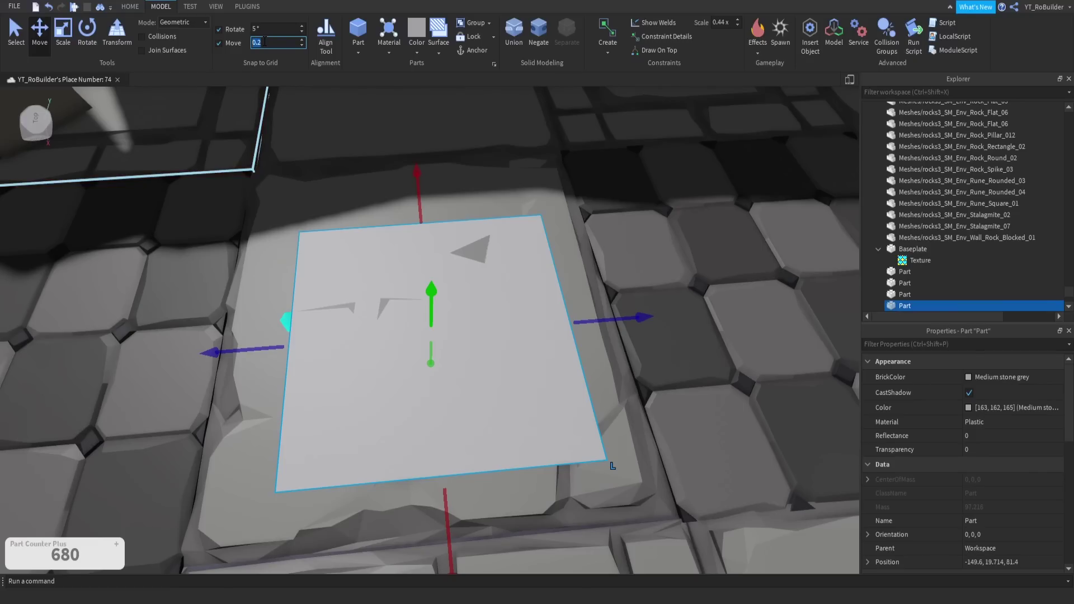
pyautogui.moveTo(437, 289); pyautogui.dragTo(437, 291)
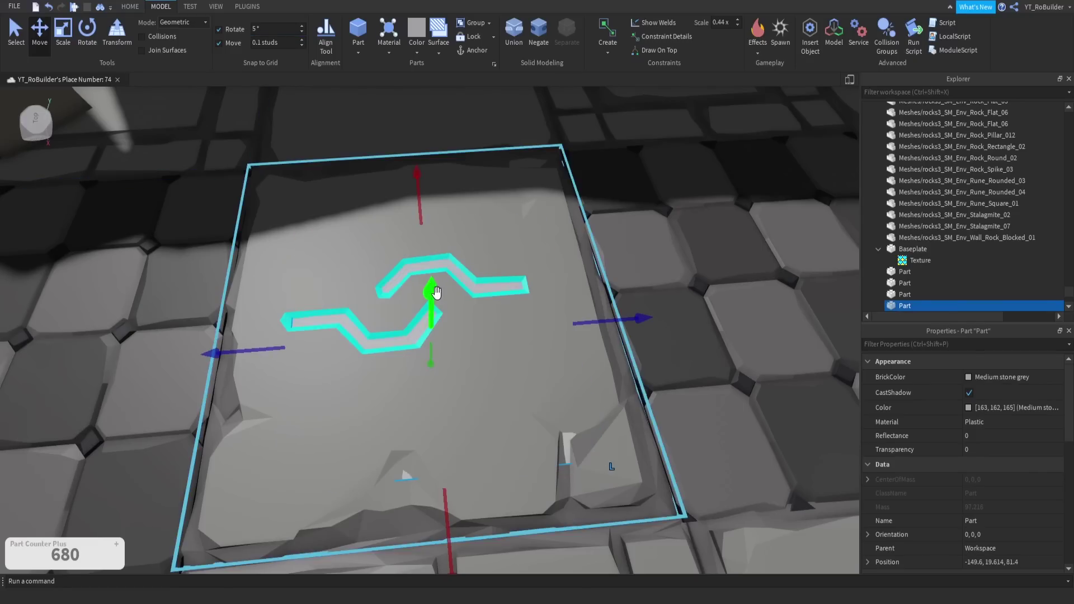
pyautogui.moveTo(271, 348); pyautogui.dragTo(259, 349)
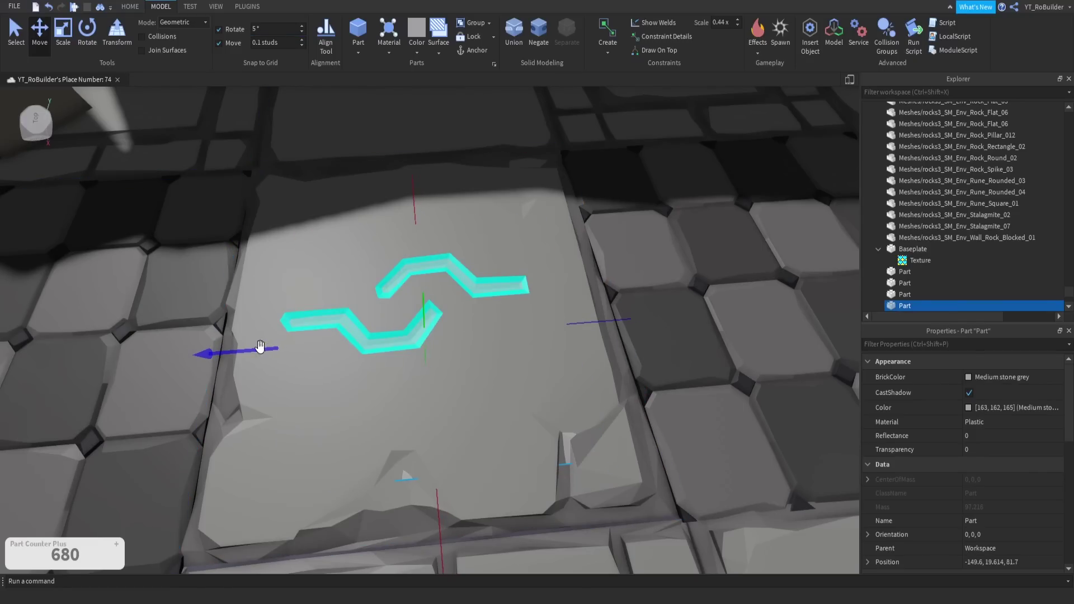
# Give the part the Toothpaste colour and the Neon material.
pyautogui.click(1001, 377)
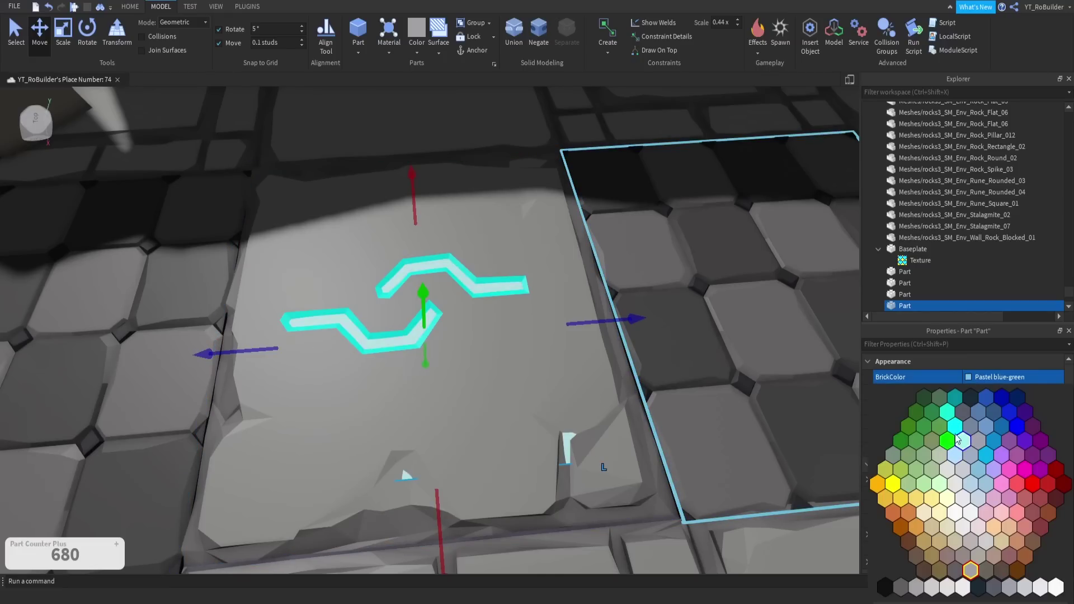
pyautogui.click(955, 427)
pyautogui.click(982, 421)
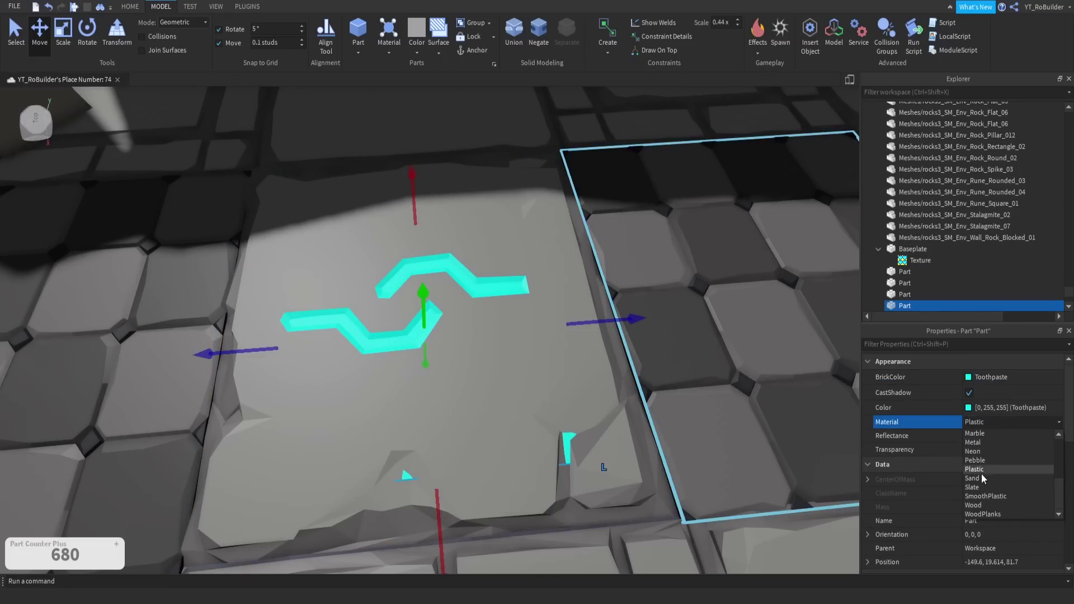
pyautogui.click(972, 451)
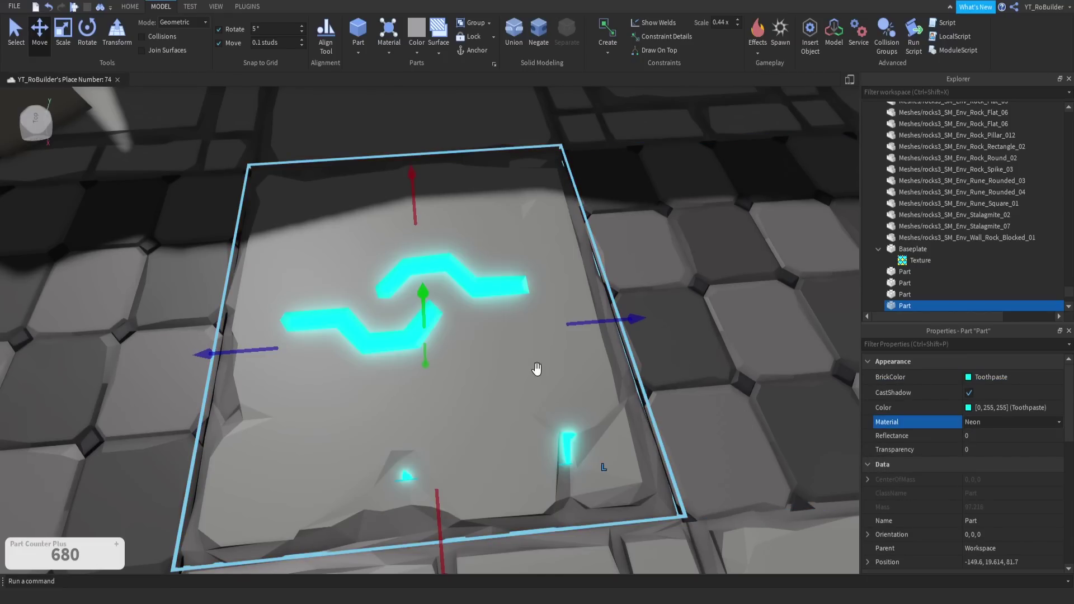
# Shorten the neon part so it no longer pokes through the tile's chipped edge, and check the glowing rune.
pyautogui.moveTo(538, 369); pyautogui.dragTo(552, 360, button='right')
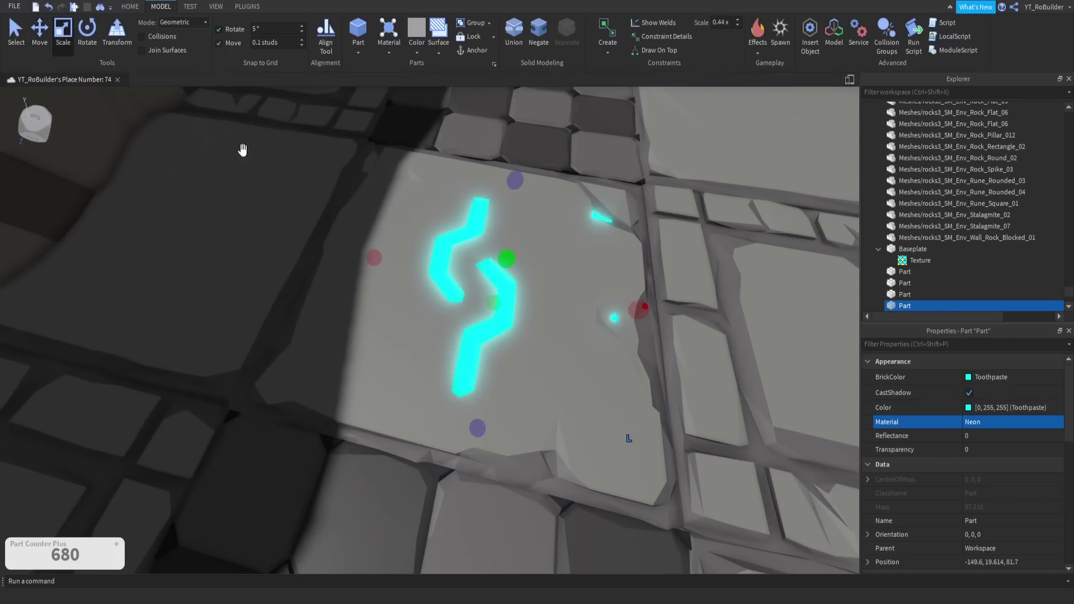
pyautogui.moveTo(630, 324); pyautogui.dragTo(600, 300)
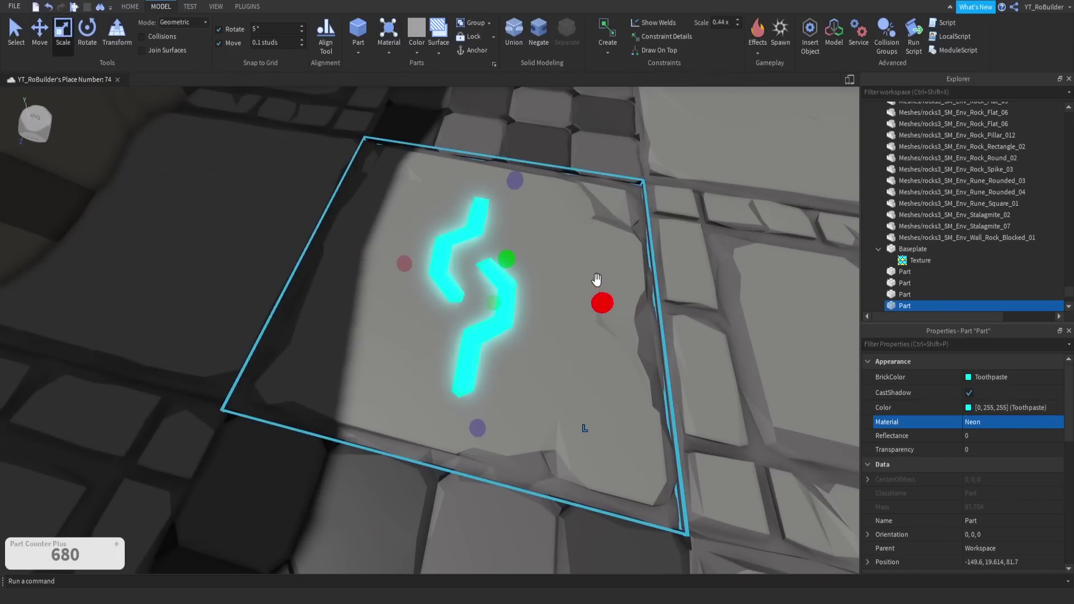
pyautogui.moveTo(597, 266); pyautogui.dragTo(596, 266, button='right')
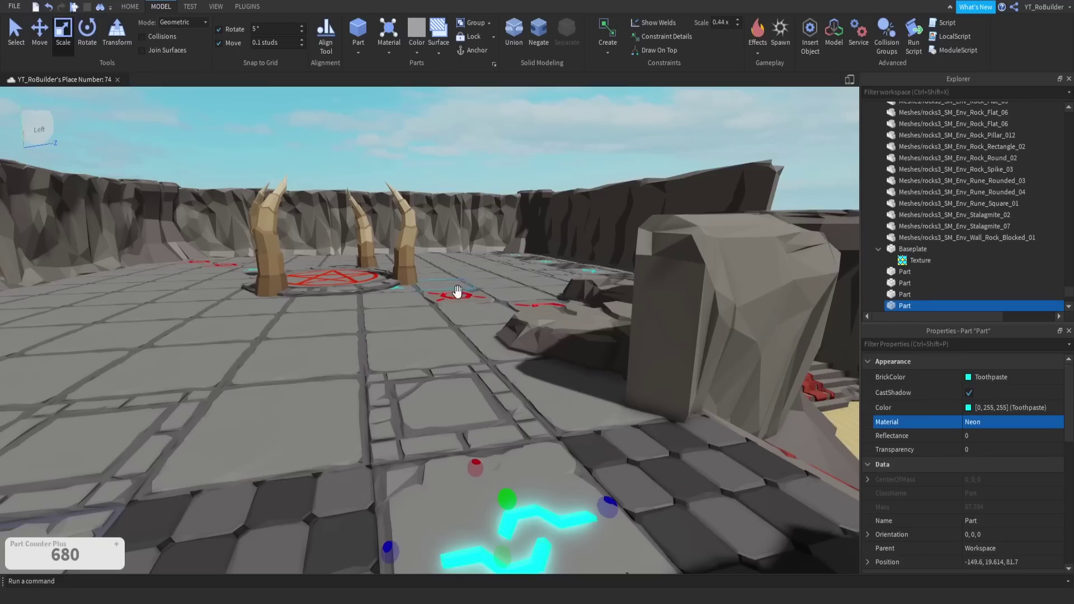
# Examine the arena from outside and inside the cave, checking the horned pentagram and the glowing rune tiles.
pyautogui.moveTo(580, 343); pyautogui.dragTo(569, 317, button='right')
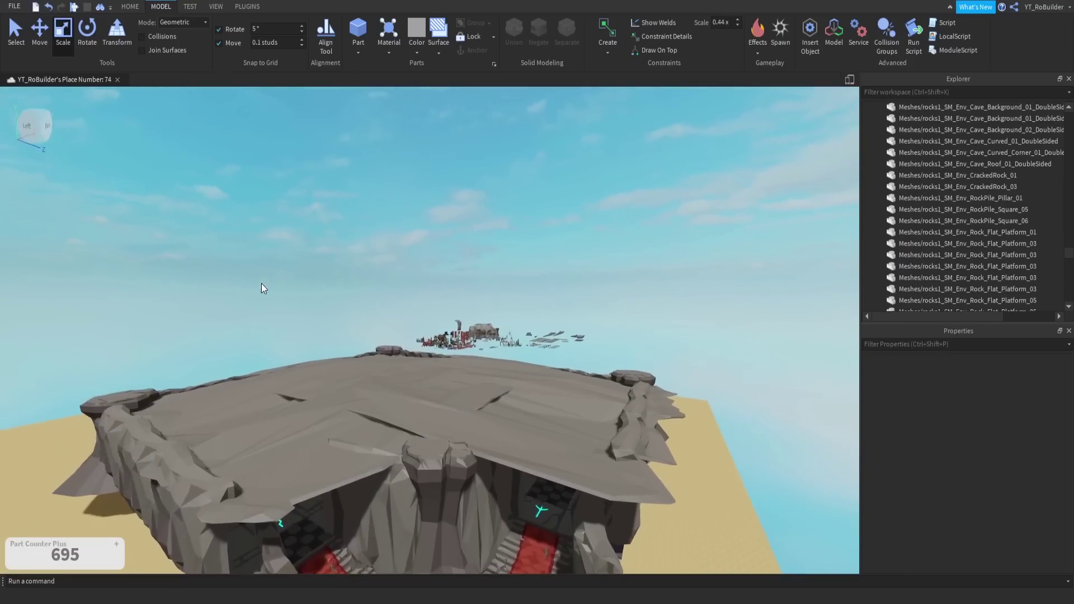
pyautogui.moveTo(261, 283); pyautogui.dragTo(343, 287, button='right')
pyautogui.press('w')
pyautogui.moveTo(415, 341); pyautogui.dragTo(417, 340, button='right')
pyautogui.press('w')
pyautogui.press('w')
pyautogui.press('s')
pyautogui.press('s')
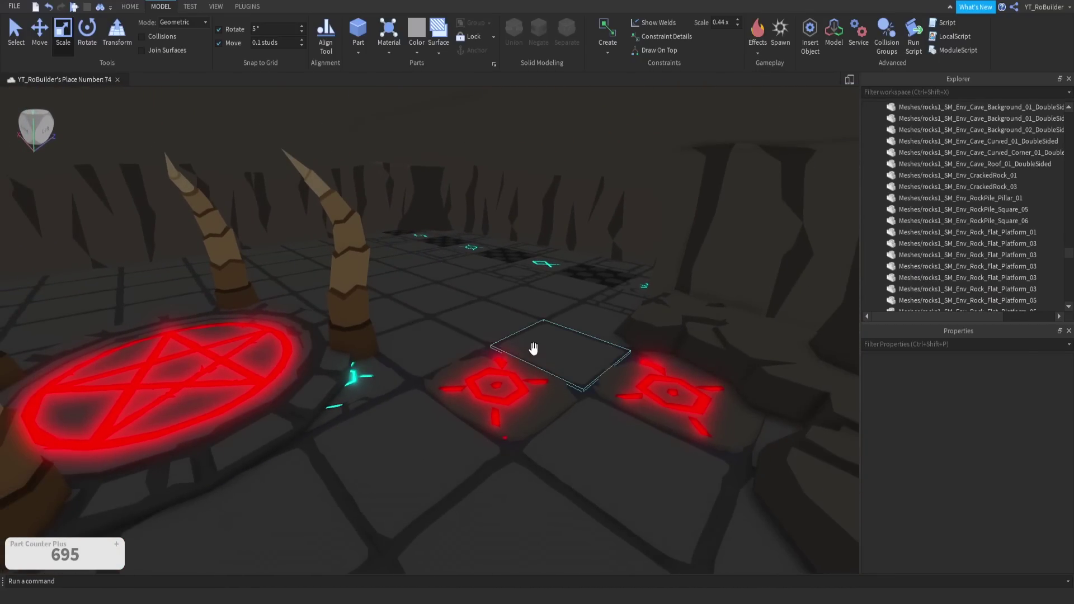
pyautogui.press('w')
pyautogui.moveTo(558, 336); pyautogui.dragTo(559, 337, button='right')
pyautogui.press('s')
pyautogui.press('w')
pyautogui.press('w')
pyautogui.press('s')
pyautogui.press('s')
pyautogui.press('w')
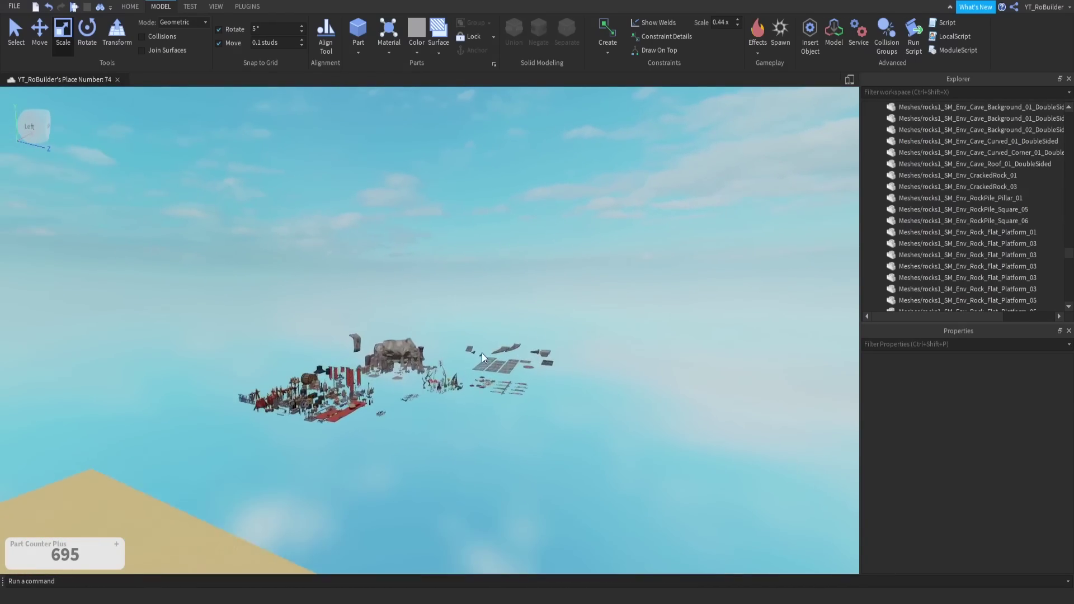
# Look over the low-poly prop pack and ungroup it into individual meshes.
pyautogui.moveTo(325, 397); pyautogui.dragTo(325, 397, button='right')
pyautogui.scroll(10, 347, 397)
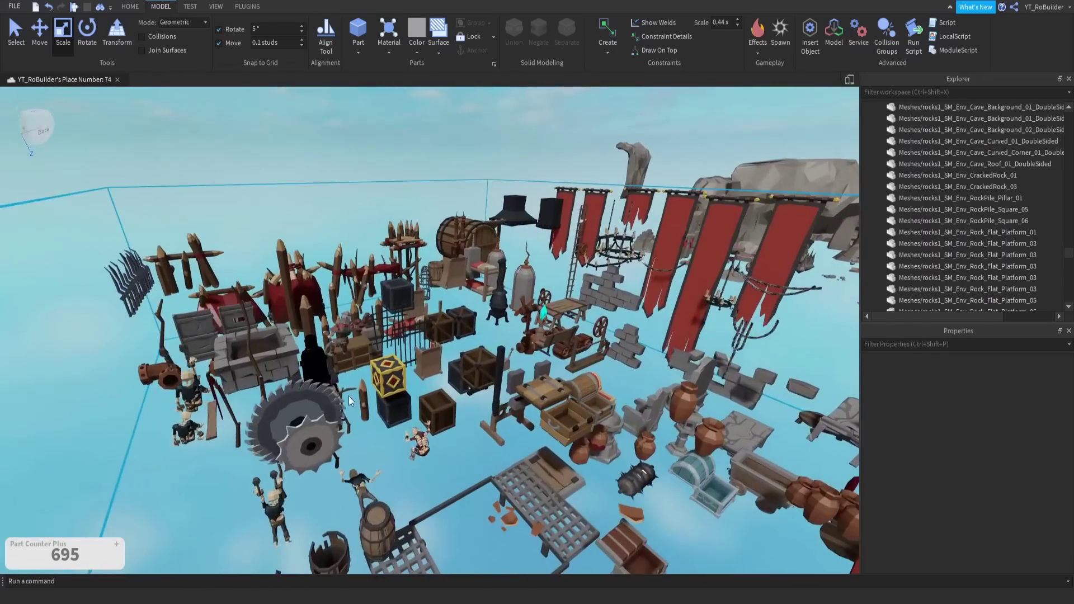
pyautogui.scroll(8, 368, 395)
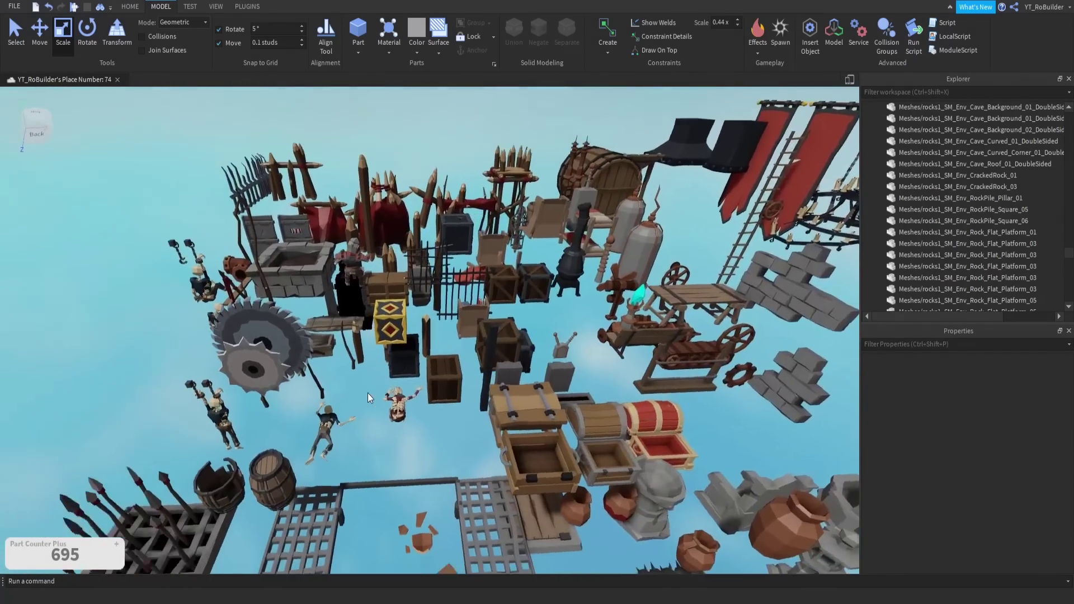
pyautogui.scroll(-15, 278, 410)
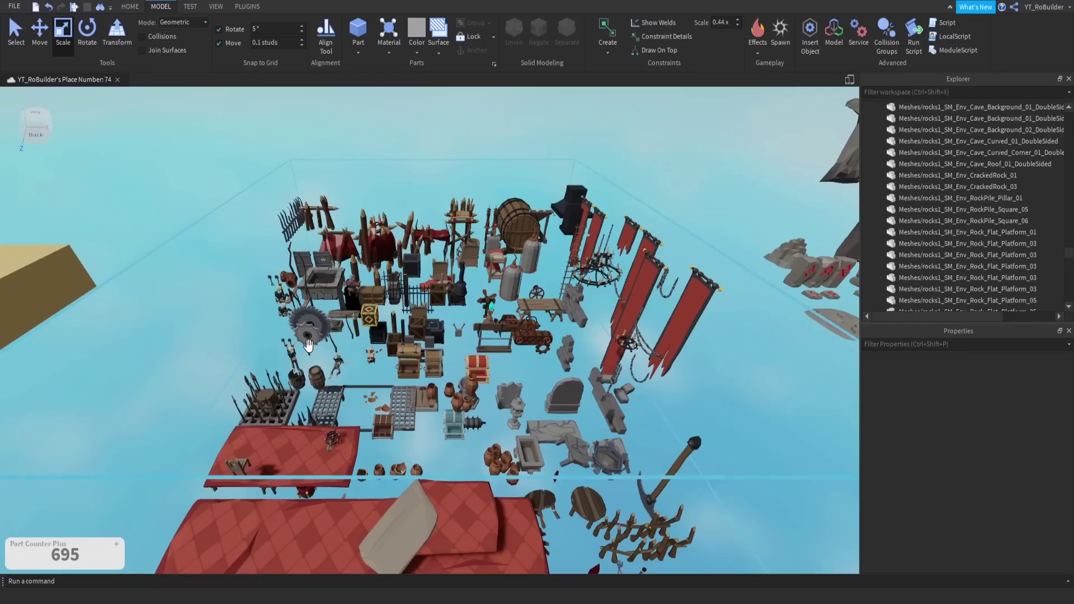
pyautogui.scroll(-3, 302, 381)
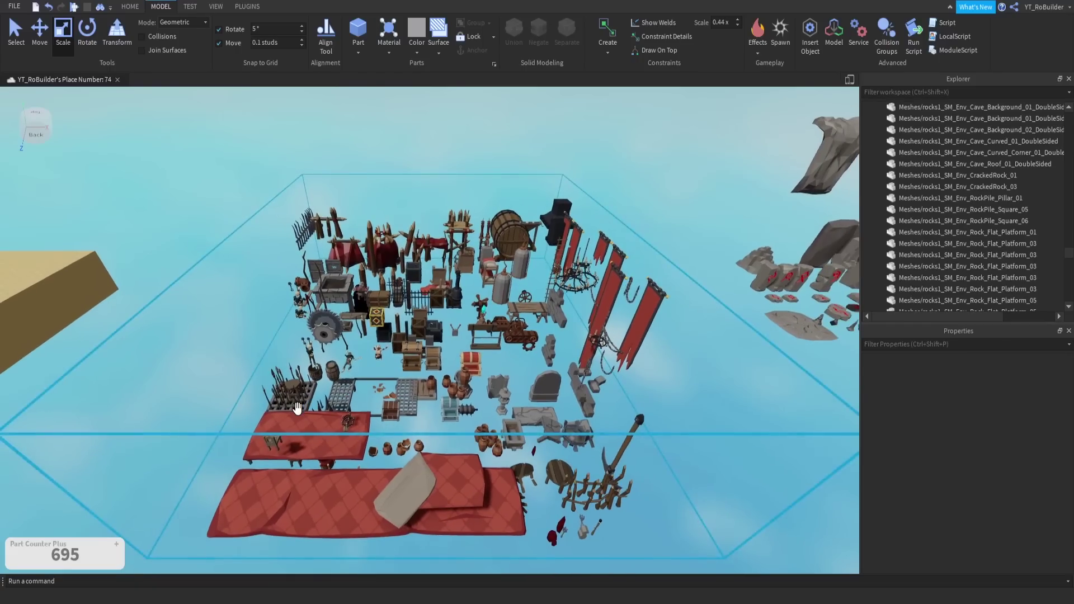
pyautogui.click(297, 408)
pyautogui.hotkey('ctrl', 'u')
pyautogui.moveTo(297, 408); pyautogui.dragTo(391, 393, button='right')
pyautogui.press('d')
pyautogui.click(417, 351)
pyautogui.scroll(3, 512, 327)
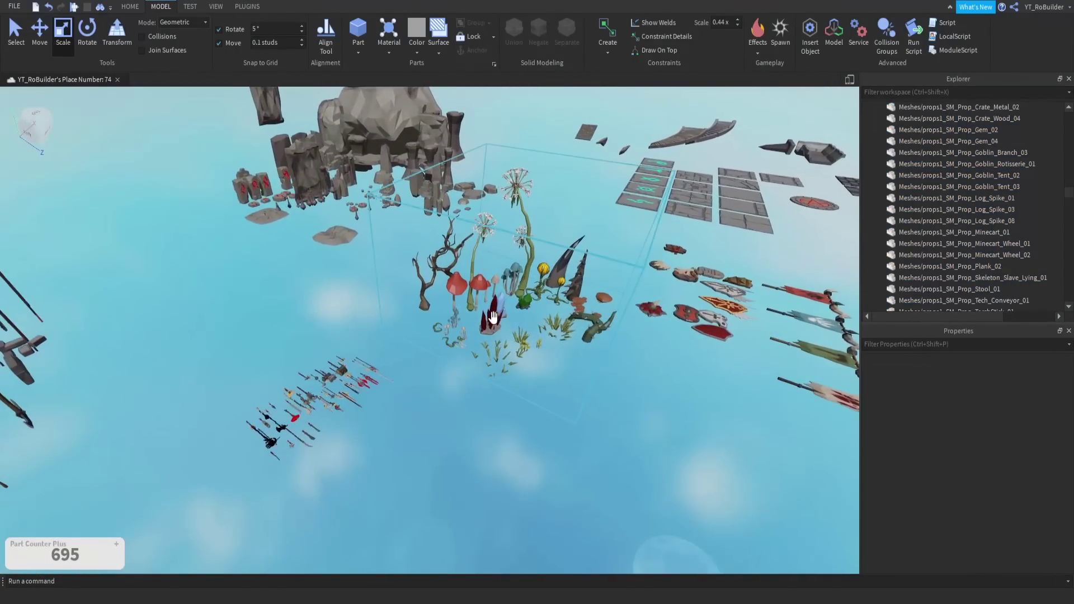
# Undo the accidental rotation of the Low Poly Plant Pack and ungroup it into separate plant meshes.
pyautogui.click(497, 326)
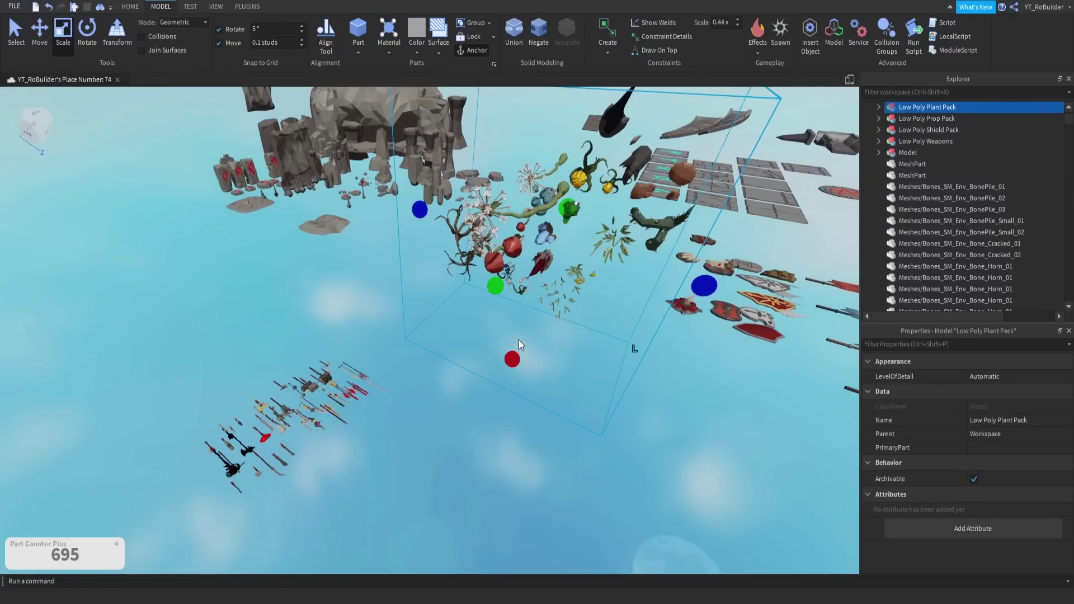
pyautogui.hotkey('ctrl', 'z')
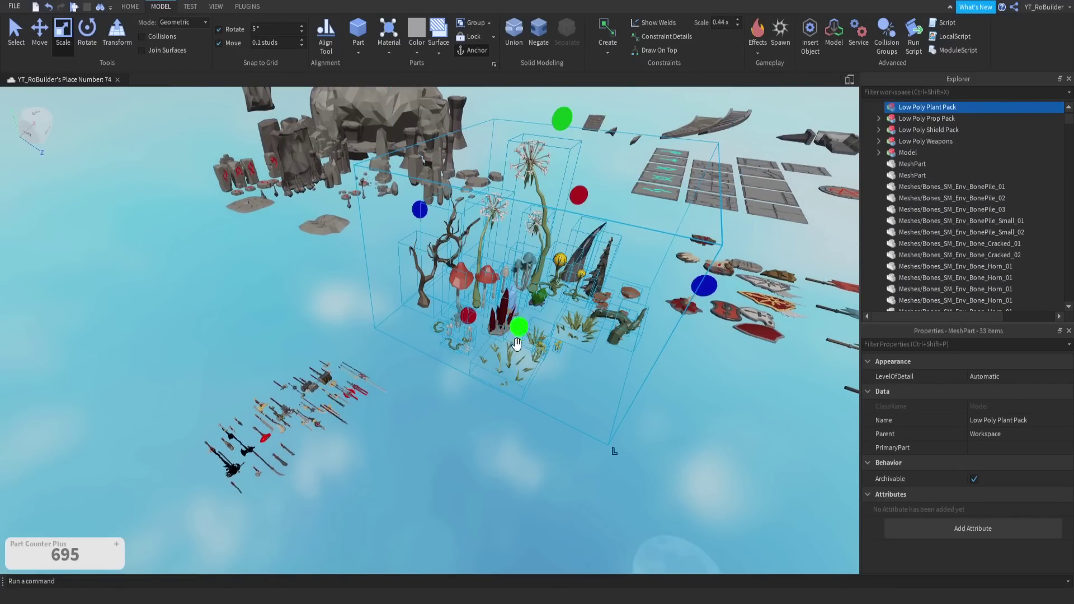
pyautogui.hotkey('ctrl', 'u')
pyautogui.click(485, 422)
pyautogui.scroll(6, 554, 342)
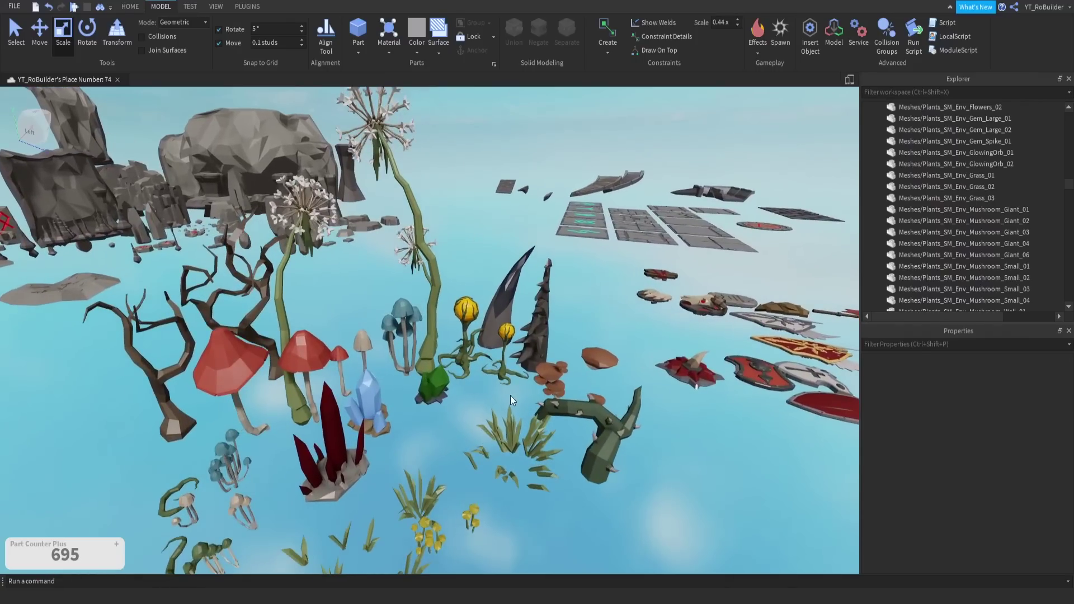
pyautogui.scroll(-5, 433, 360)
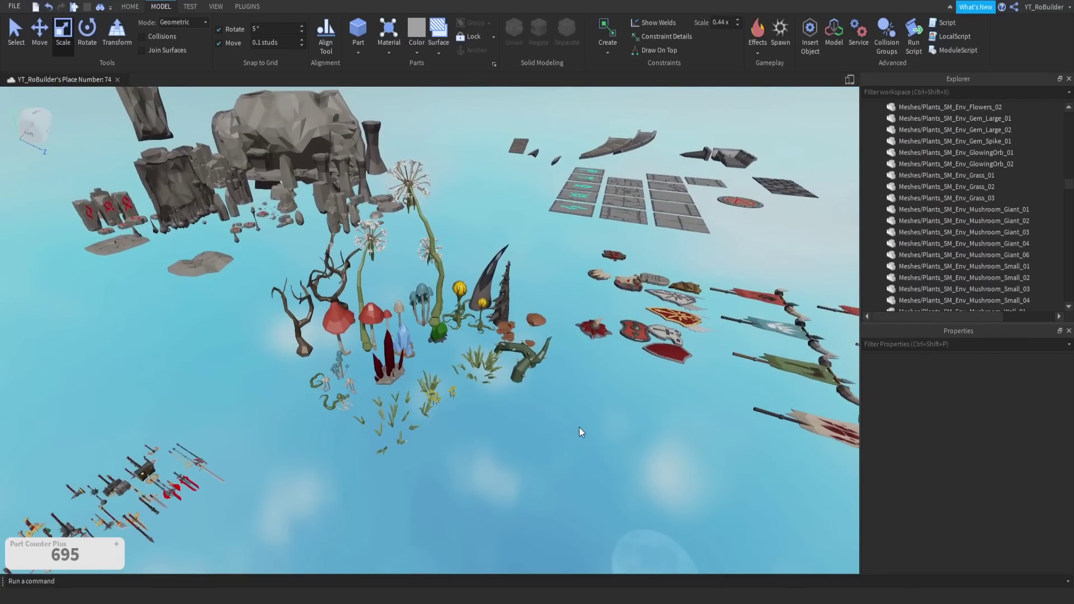
# Open the Brushtool plugin and select the scattered grass, the yellow flowers and the neighbouring grass clump.
pyautogui.moveTo(577, 426); pyautogui.dragTo(572, 425, button='right')
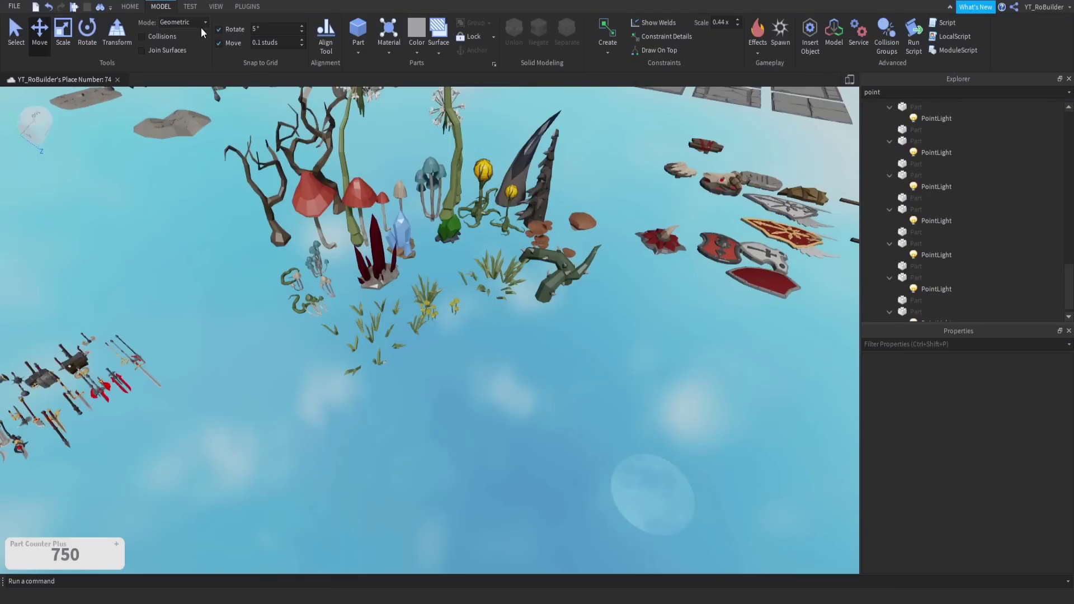
pyautogui.click(247, 6)
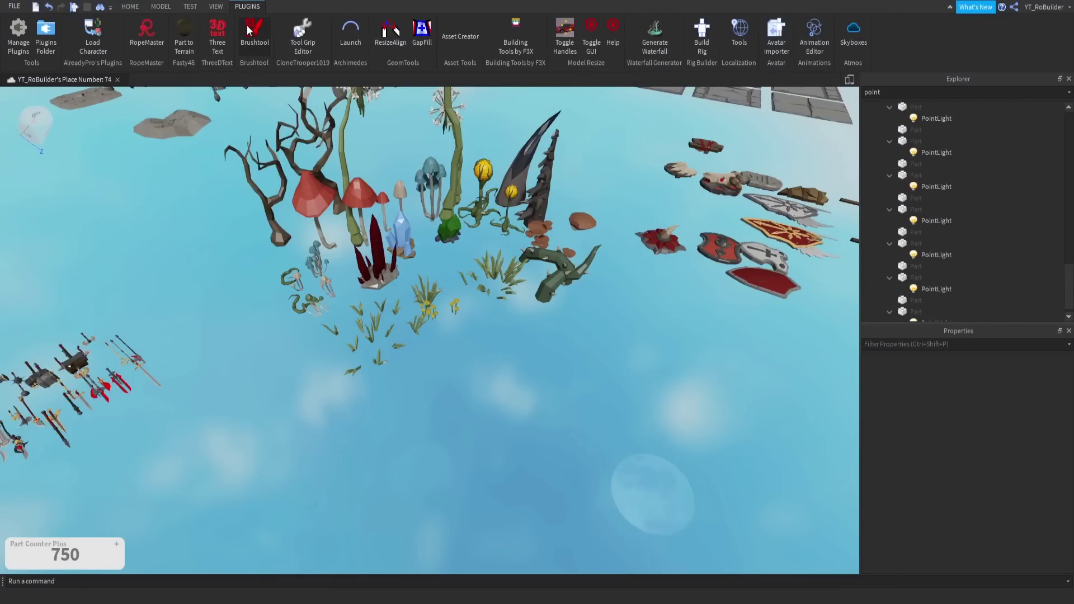
pyautogui.click(253, 30)
pyautogui.click(103, 380)
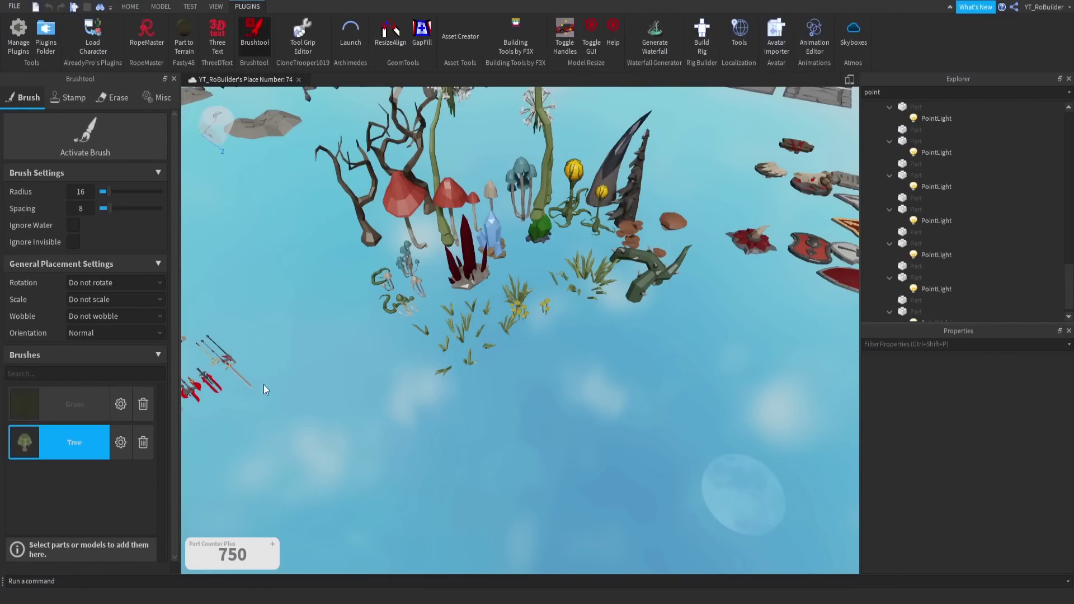
pyautogui.press('w')
pyautogui.moveTo(451, 342); pyautogui.dragTo(473, 368, button='right')
pyautogui.click(474, 324)
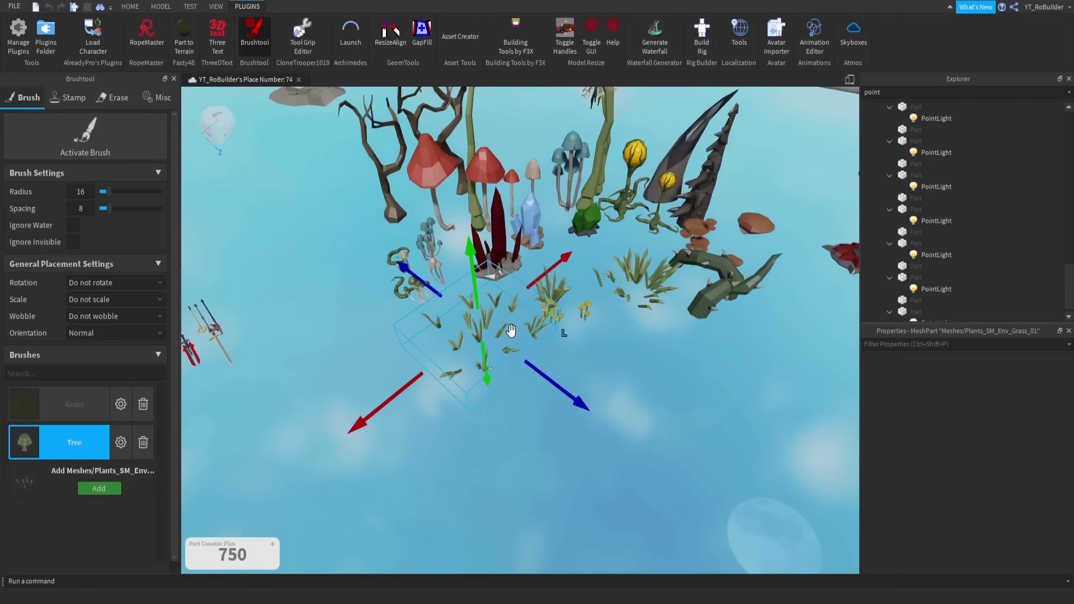
pyautogui.press('d')
pyautogui.scroll(3, 530, 321)
pyautogui.keyDown('ctrl'); pyautogui.click(458, 316); pyautogui.keyUp('ctrl')
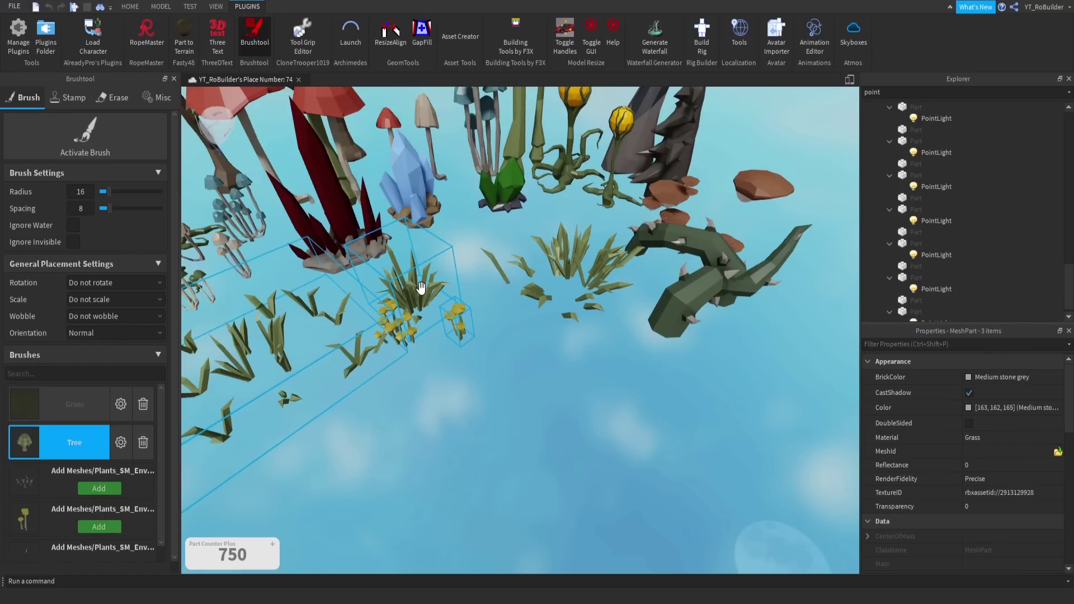
# Extend the selection with the thorny vine, the small curled vine and the small blue mushrooms.
pyautogui.scroll(-5, 422, 287)
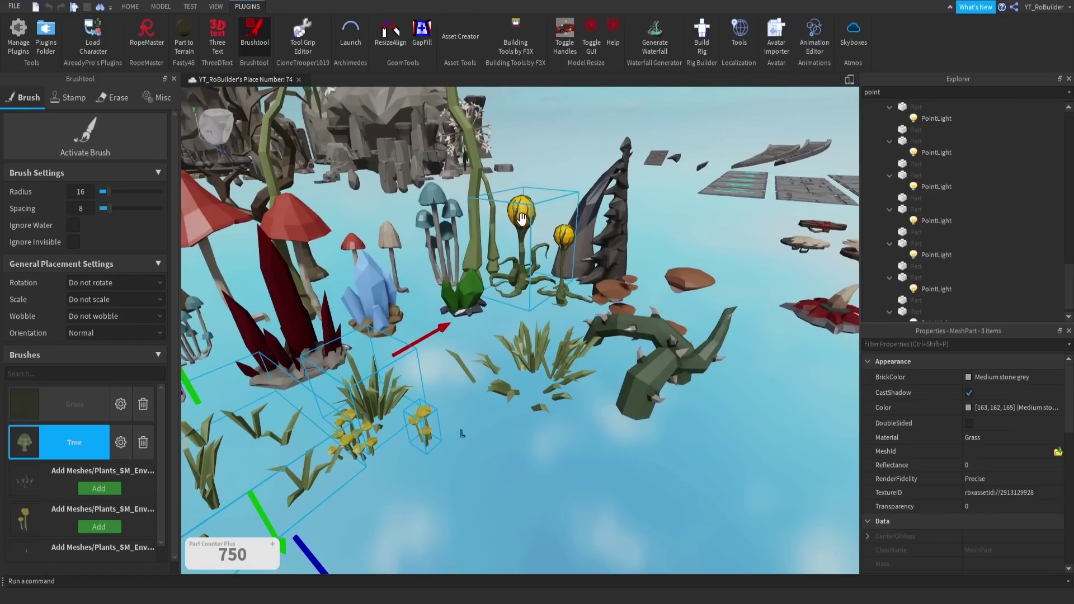
pyautogui.scroll(2, 526, 222)
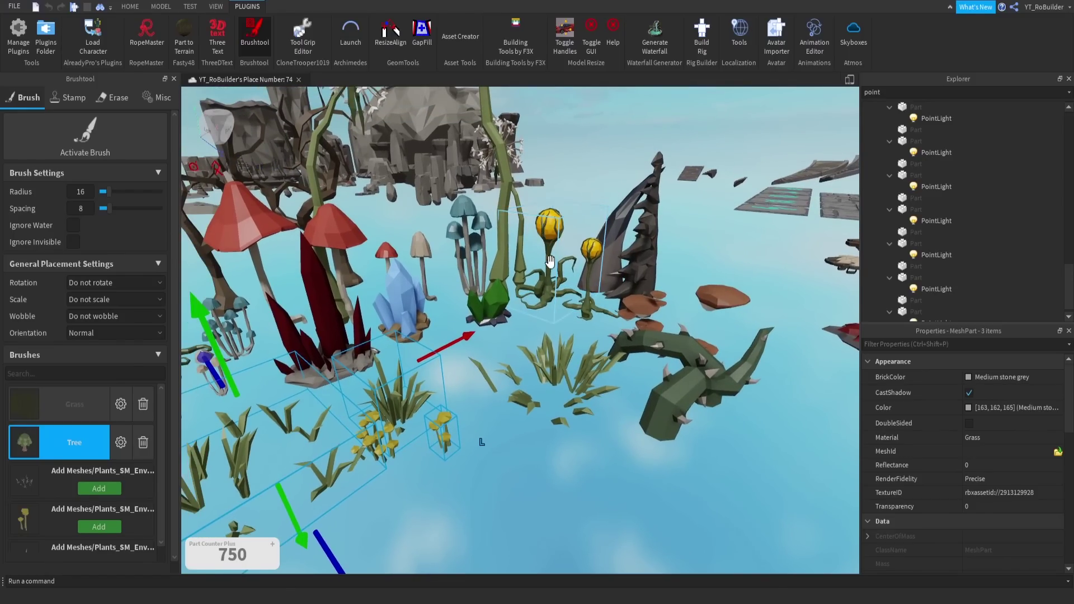
pyautogui.scroll(-4, 550, 263)
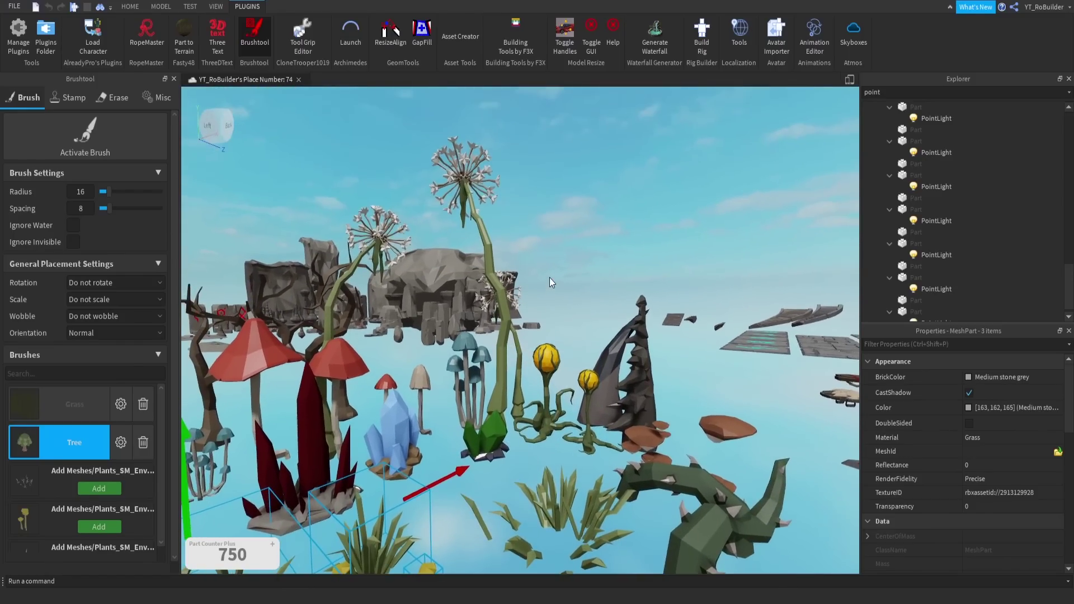
pyautogui.scroll(5, 549, 274)
pyautogui.scroll(4, 550, 276)
pyautogui.moveTo(550, 277); pyautogui.dragTo(550, 277, button='right')
pyautogui.scroll(-4, 550, 276)
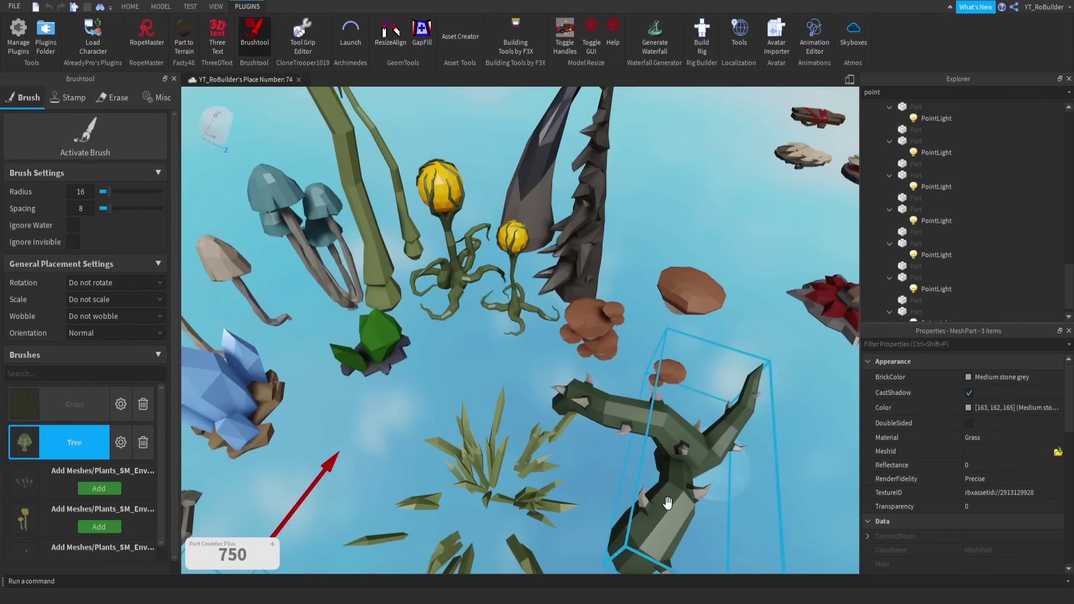
pyautogui.moveTo(621, 461); pyautogui.dragTo(621, 461, button='right')
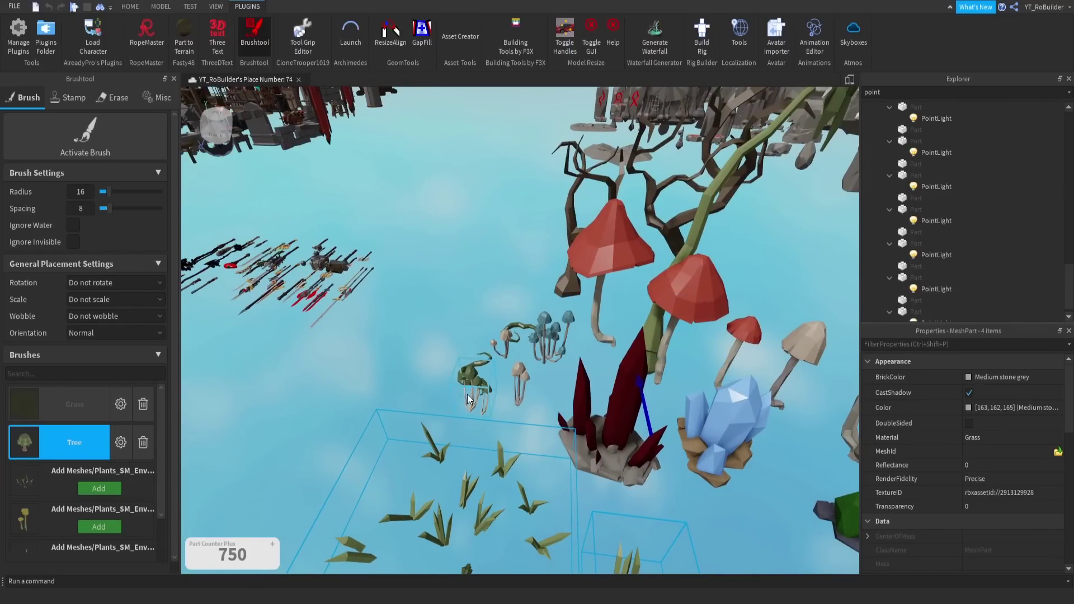
pyautogui.keyDown('ctrl'); pyautogui.click(551, 351); pyautogui.keyUp('ctrl')
pyautogui.moveTo(562, 367); pyautogui.dragTo(562, 367, button='right')
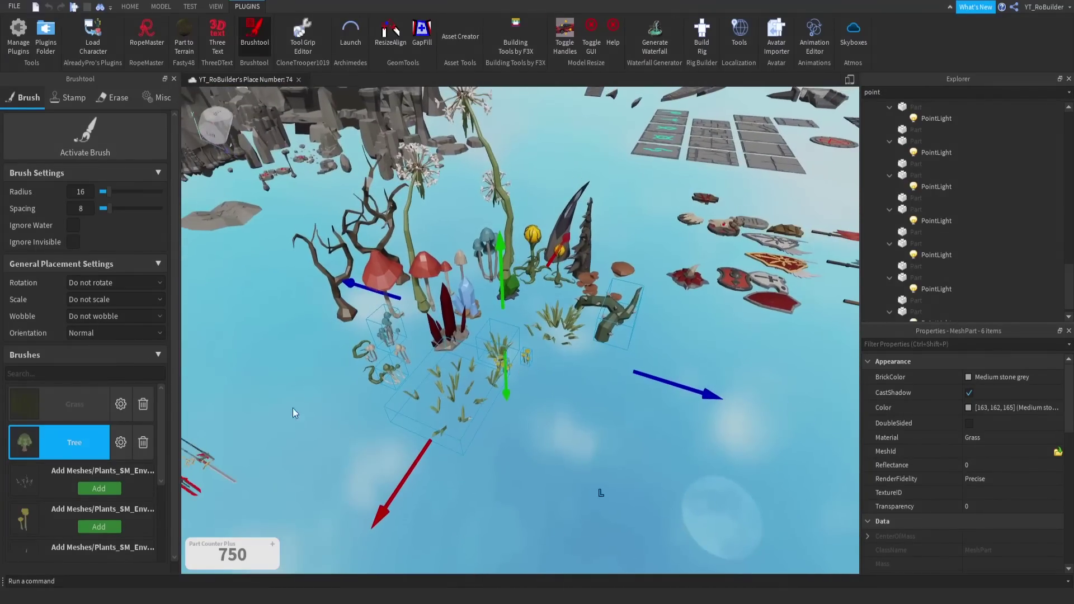
# Add all the selected plant meshes to Brushtool as brushes.
pyautogui.click(90, 490)
pyautogui.scroll(-5, 95, 481)
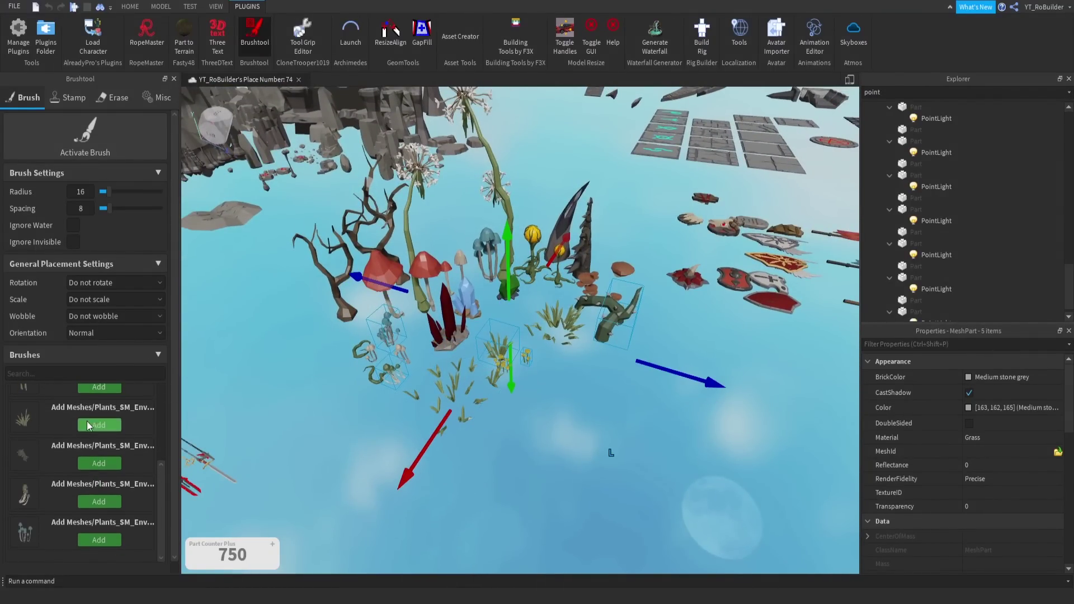
pyautogui.click(99, 464)
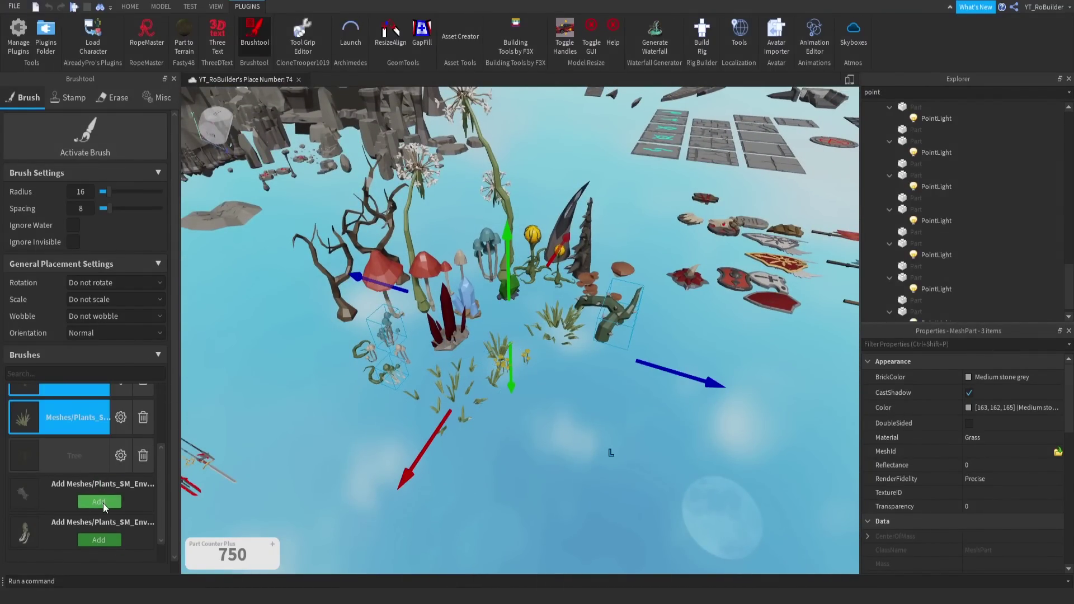
pyautogui.click(103, 502)
pyautogui.click(102, 542)
pyautogui.click(98, 536)
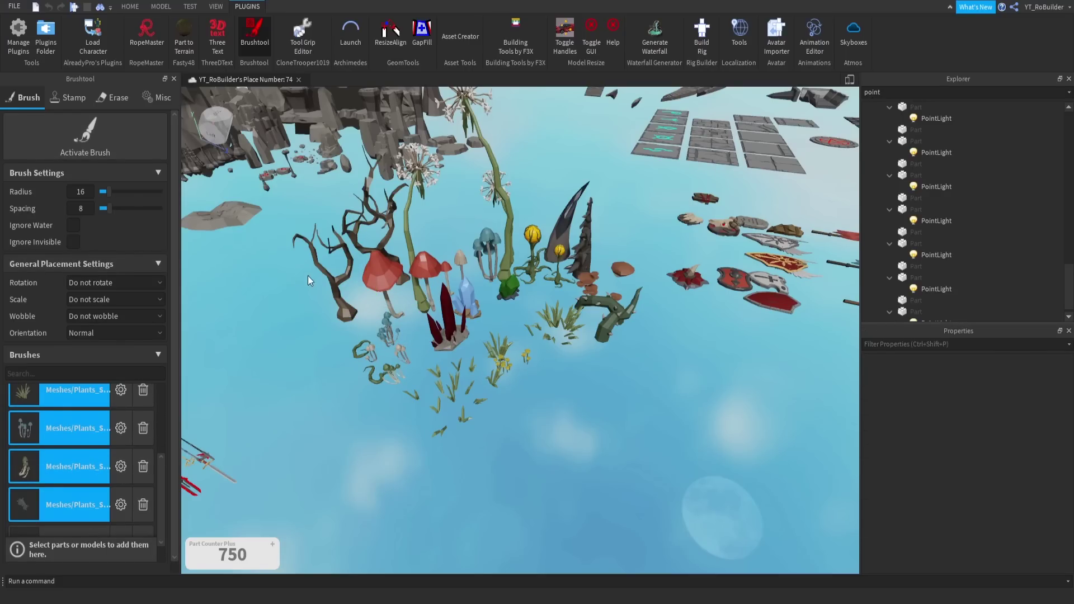
# Activate the plant brush over the desert, with a radius of 6 and Random rotation.
pyautogui.press('w')
pyautogui.moveTo(445, 309); pyautogui.dragTo(446, 307, button='right')
pyautogui.press('w')
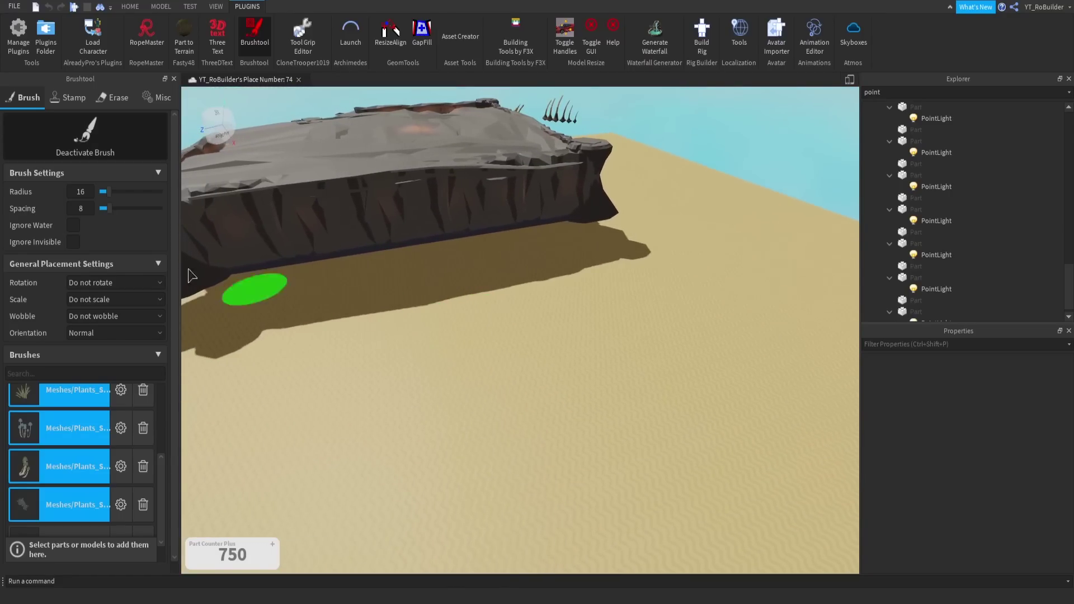
pyautogui.click(104, 193)
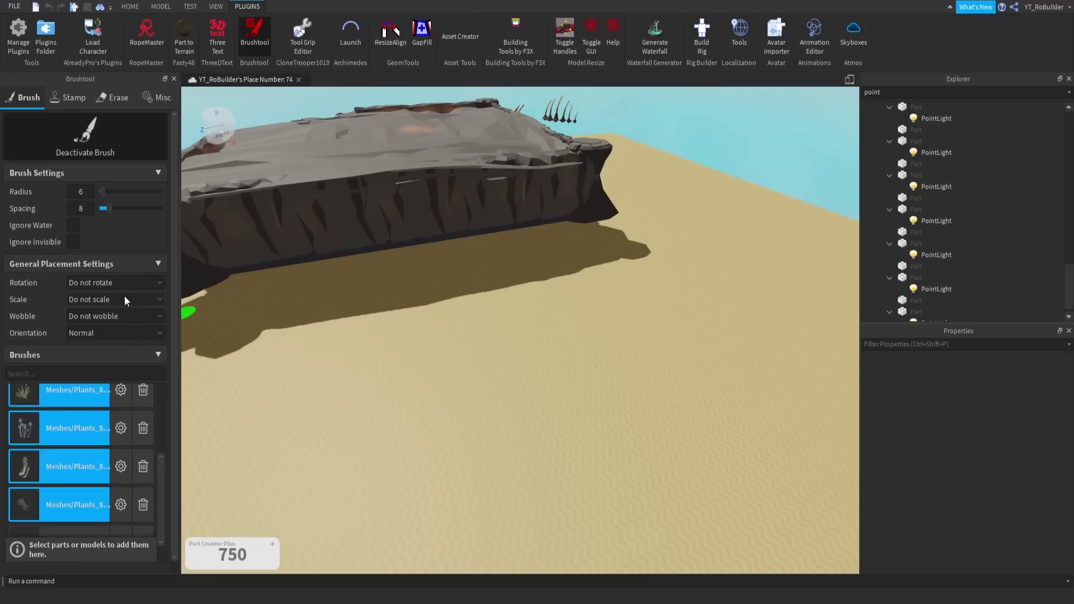
pyautogui.click(94, 284)
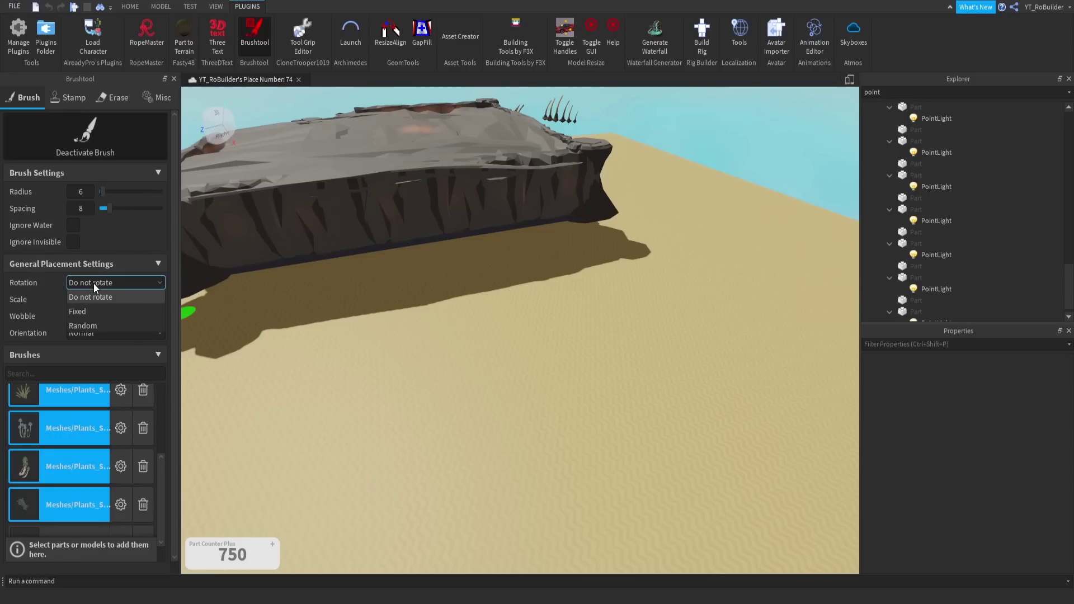
pyautogui.click(99, 326)
# Set the brush's scale and wobble to Random, with a maximum wobble angle of 5.
pyautogui.click(102, 336)
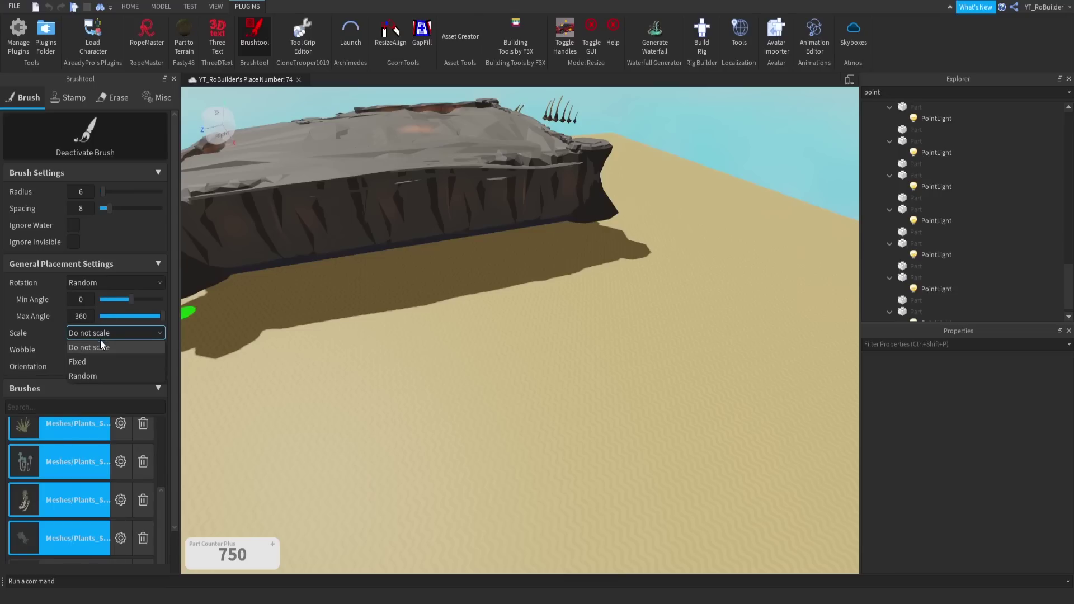
pyautogui.click(99, 376)
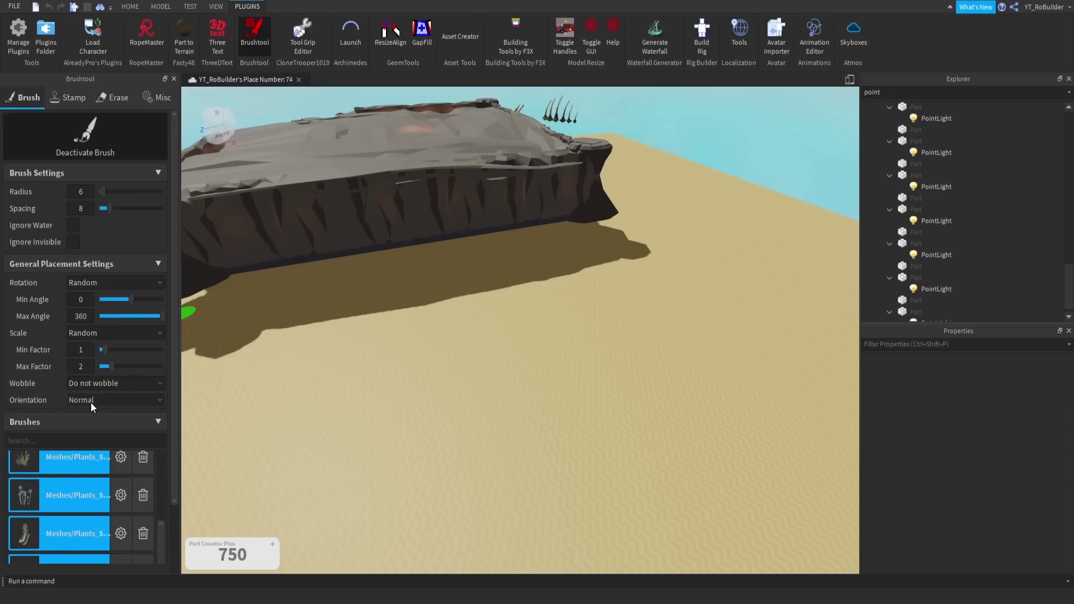
pyautogui.click(102, 386)
pyautogui.click(97, 409)
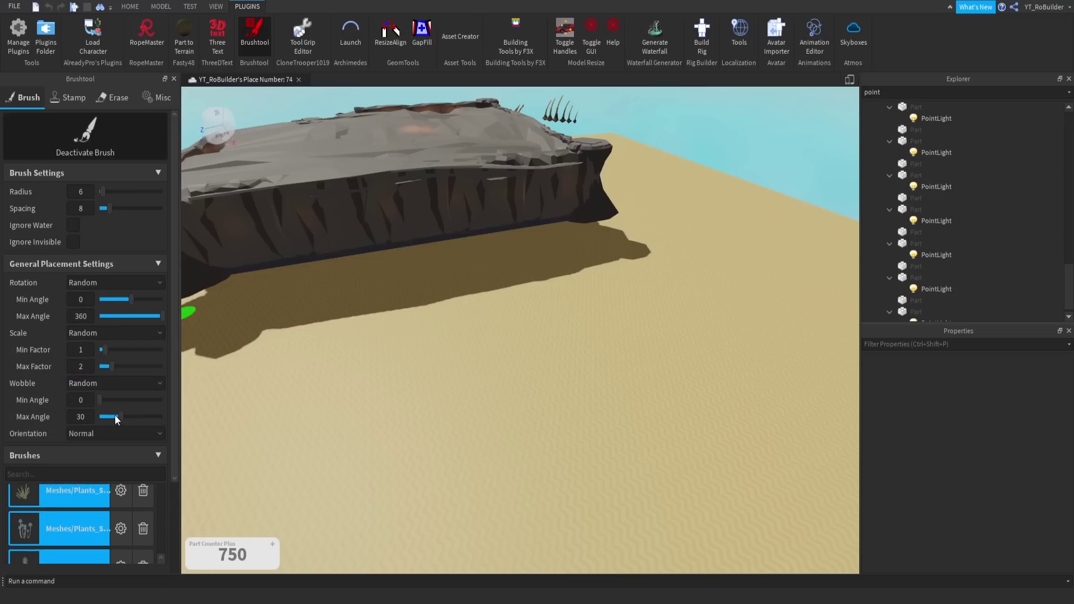
pyautogui.moveTo(121, 418); pyautogui.dragTo(103, 415)
# Inspect the dungeon from the desert staircases through the torch-lit interior to the hanging chandelier.
pyautogui.moveTo(394, 321); pyautogui.dragTo(394, 321, button='right')
pyautogui.press('w')
pyautogui.press('w')
pyautogui.scroll(-3, 472, 430)
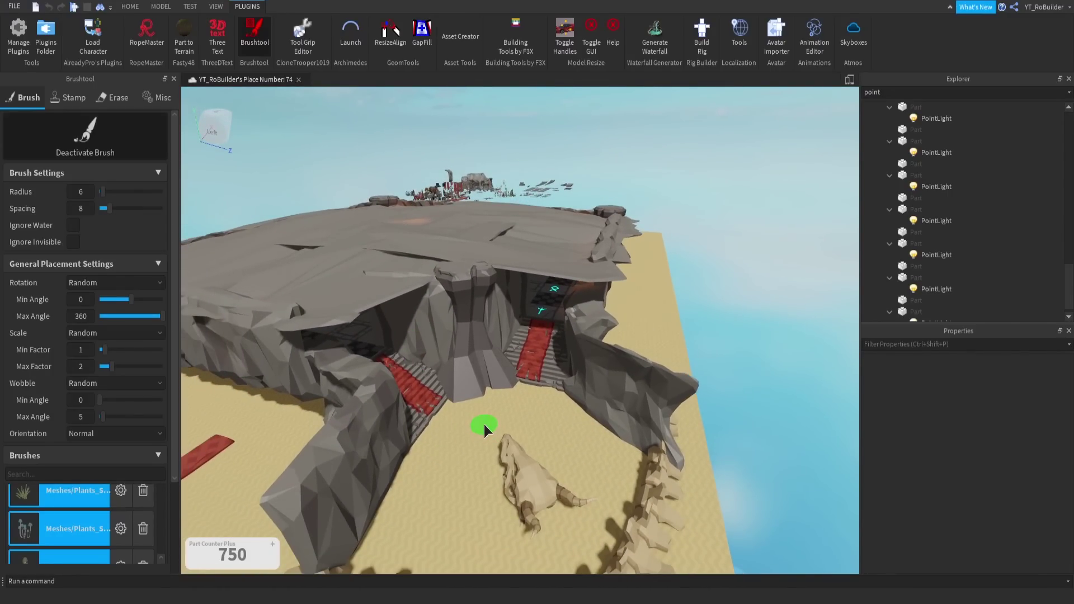
pyautogui.scroll(8, 504, 419)
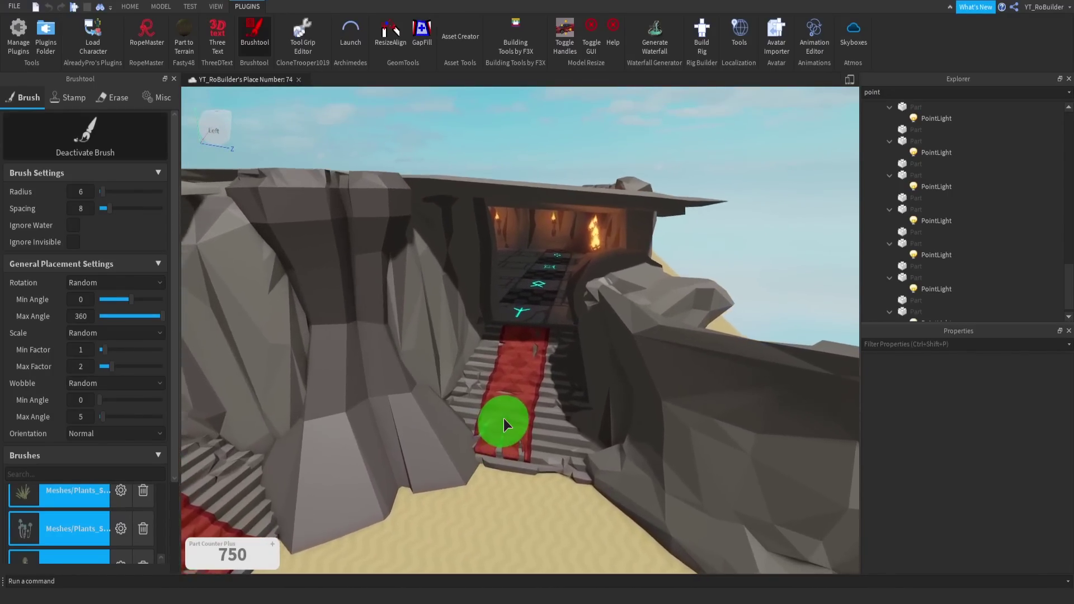
pyautogui.press('w')
pyautogui.moveTo(503, 419); pyautogui.dragTo(508, 422, button='right')
pyautogui.scroll(3, 508, 422)
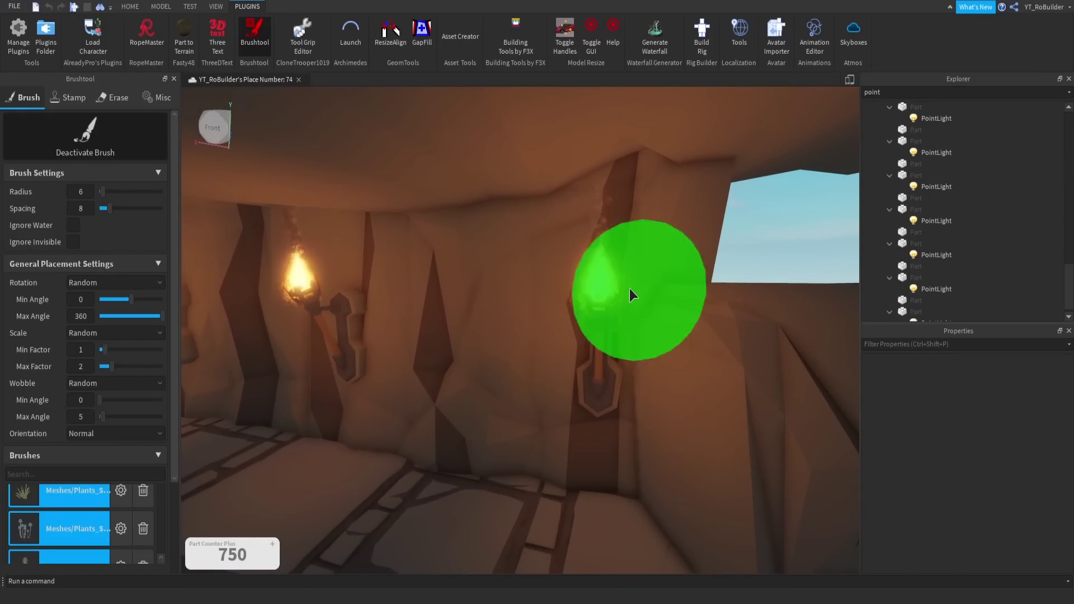
pyautogui.moveTo(615, 502); pyautogui.dragTo(616, 503, button='right')
pyautogui.press('w')
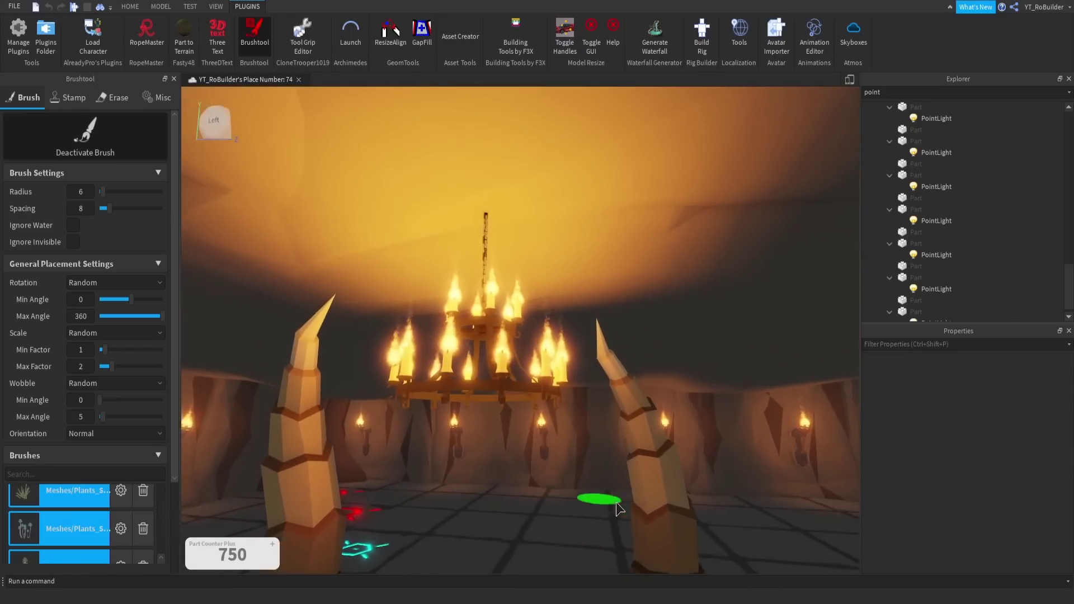
pyautogui.scroll(3, 616, 502)
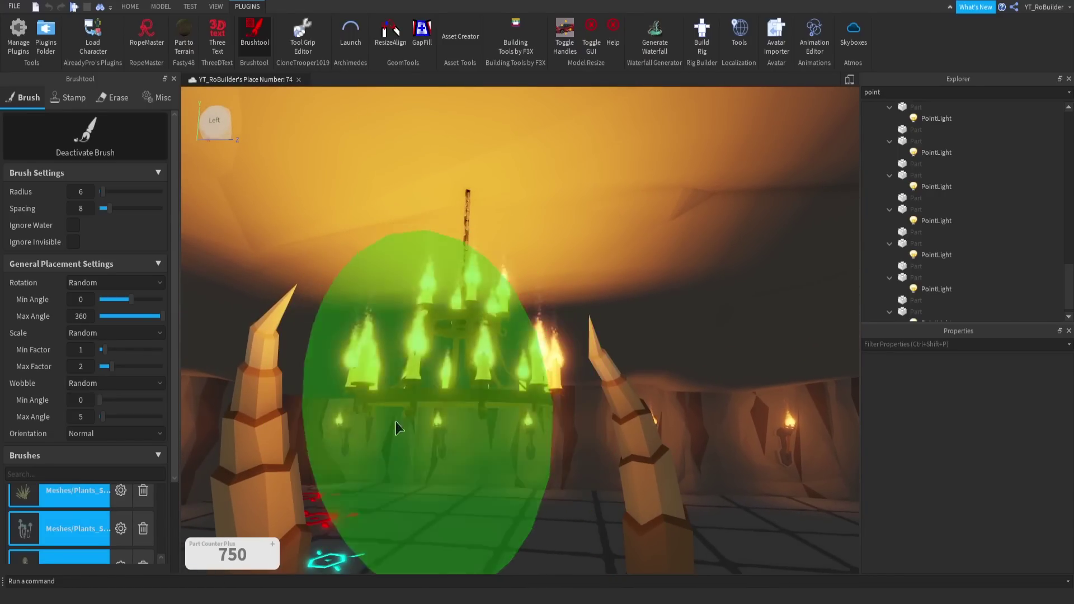
pyautogui.press('a')
# Brush grass, blue mushrooms and a thorny vine onto the stone floor between the barrel and the pentagram.
pyautogui.moveTo(461, 478); pyautogui.dragTo(460, 477, button='right')
pyautogui.scroll(-5, 462, 478)
pyautogui.press('s')
pyautogui.press('w')
pyautogui.moveTo(460, 478); pyautogui.dragTo(460, 478, button='right')
pyautogui.press('s')
pyautogui.click(312, 369)
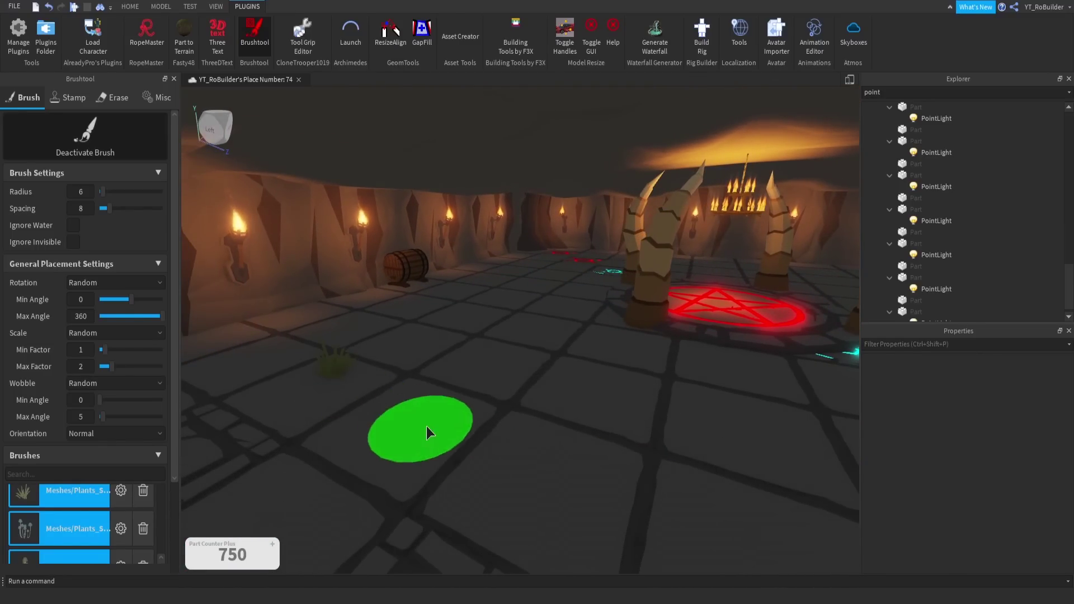
pyautogui.click(549, 371)
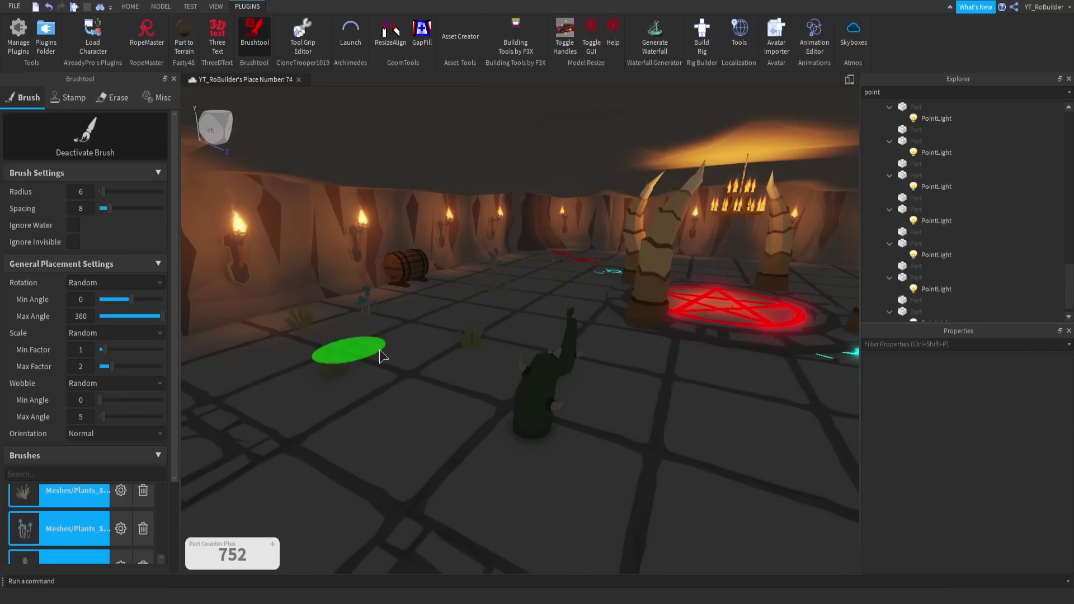
# Brush plants on the floor around the turquoise runes and beside the cave entrance.
pyautogui.moveTo(380, 357); pyautogui.dragTo(384, 356, button='right')
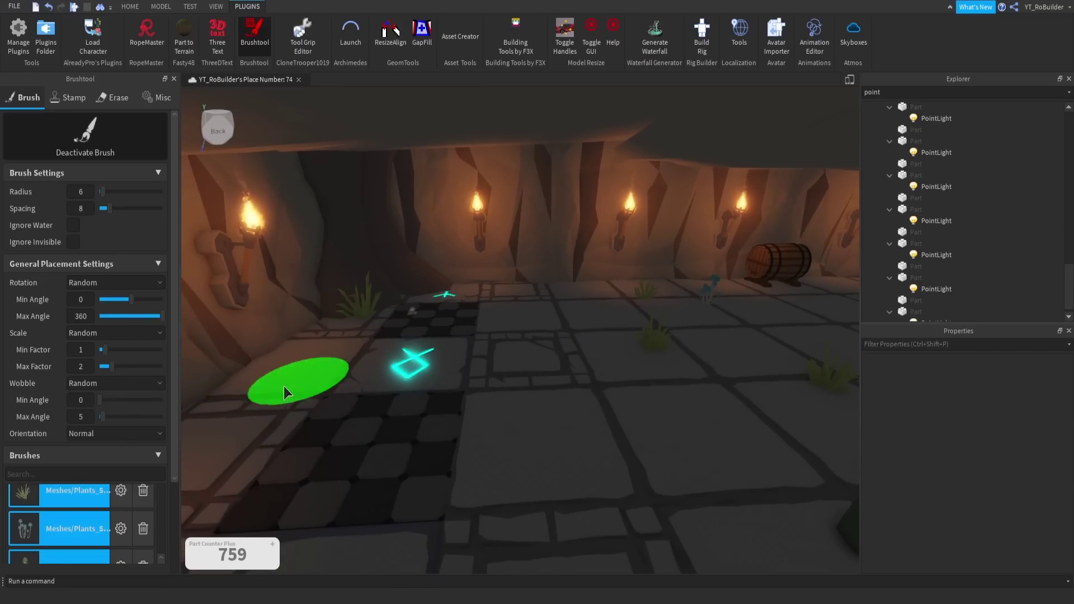
pyautogui.moveTo(574, 427); pyautogui.dragTo(629, 435, button='right')
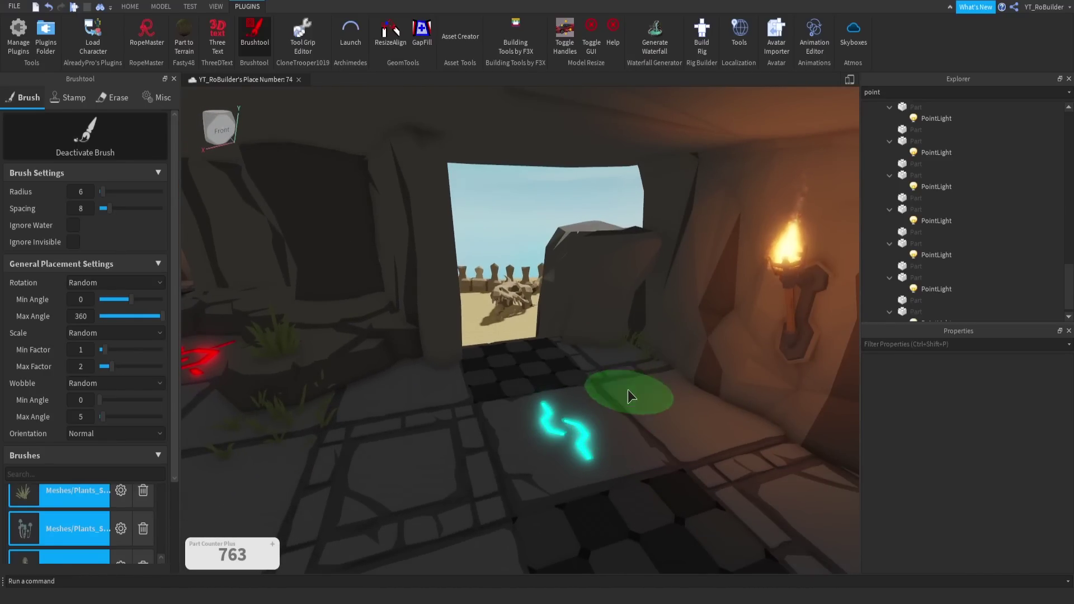
pyautogui.moveTo(530, 435); pyautogui.dragTo(429, 330, button='right')
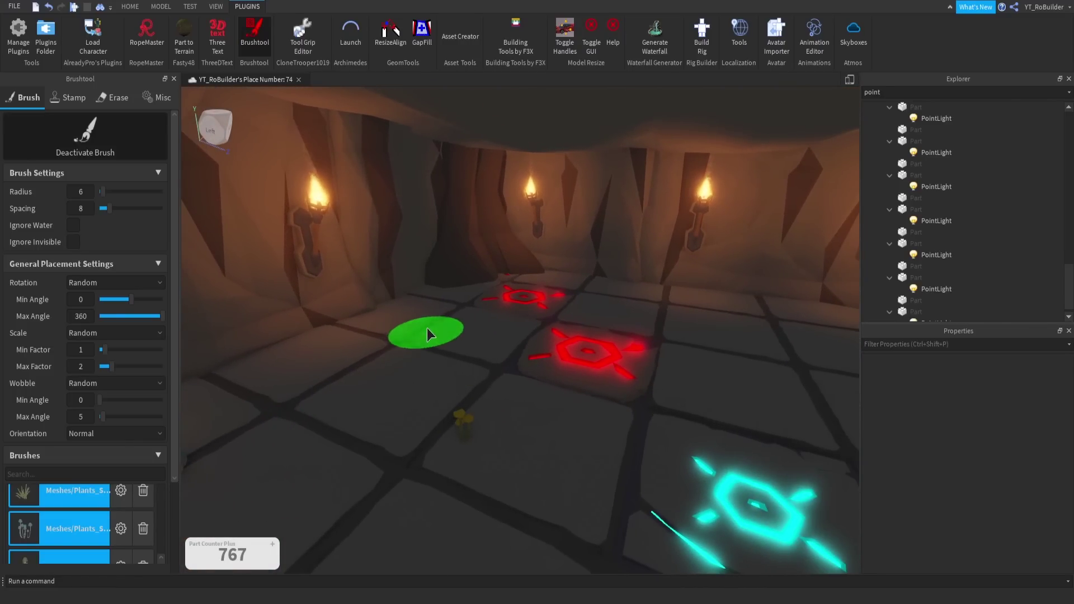
# Brush thorny vines around the red floor runes and plants beside the pentagram.
pyautogui.press('d')
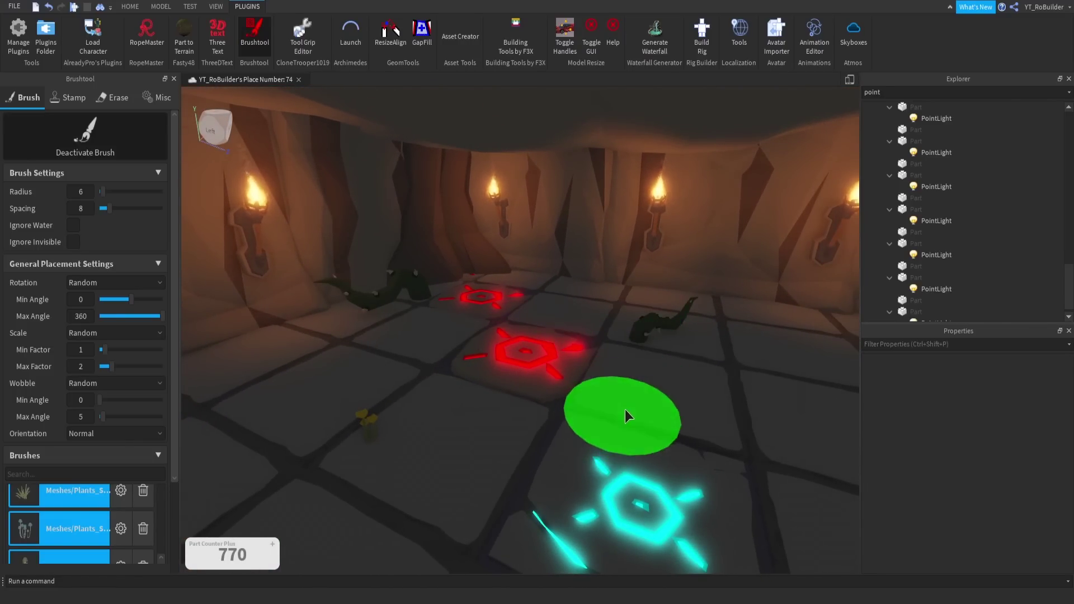
pyautogui.moveTo(626, 410); pyautogui.dragTo(625, 409, button='right')
pyautogui.moveTo(468, 451); pyautogui.dragTo(468, 451, button='right')
pyautogui.click(538, 430)
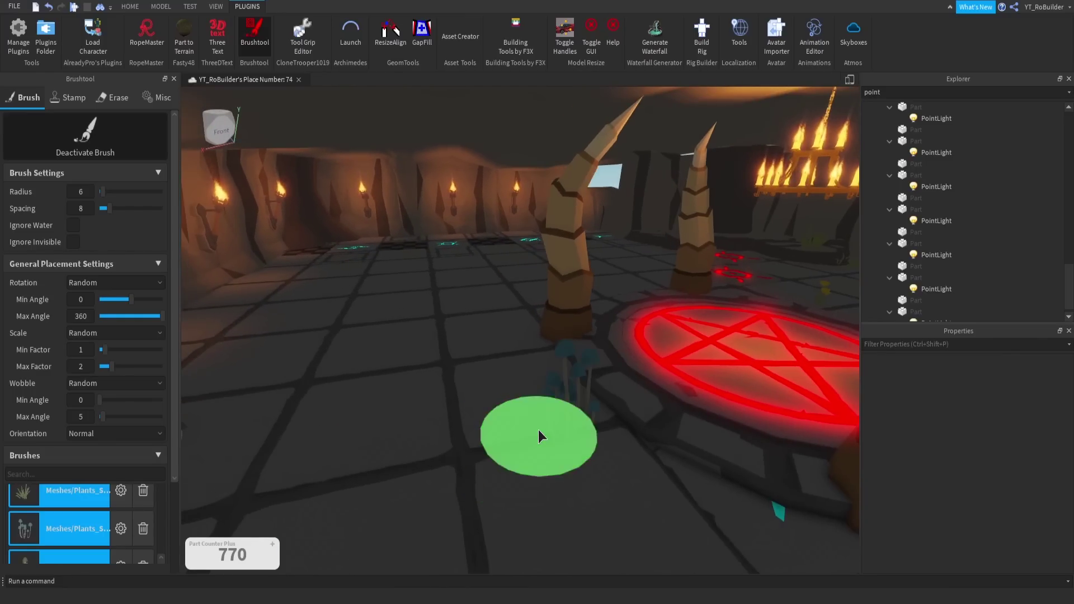
# Brush grass and mushrooms over the open floor between the horns and the torch-lit wall.
pyautogui.moveTo(485, 415); pyautogui.dragTo(484, 415, button='right')
pyautogui.press('w')
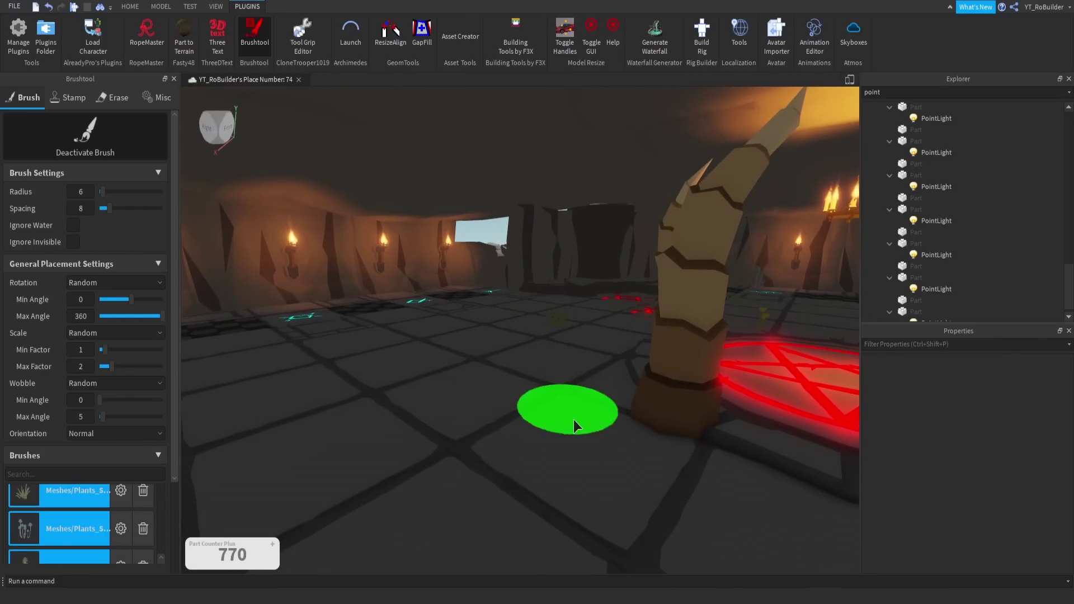
pyautogui.click(420, 427)
pyautogui.moveTo(403, 430); pyautogui.dragTo(403, 430, button='right')
pyautogui.click(279, 404)
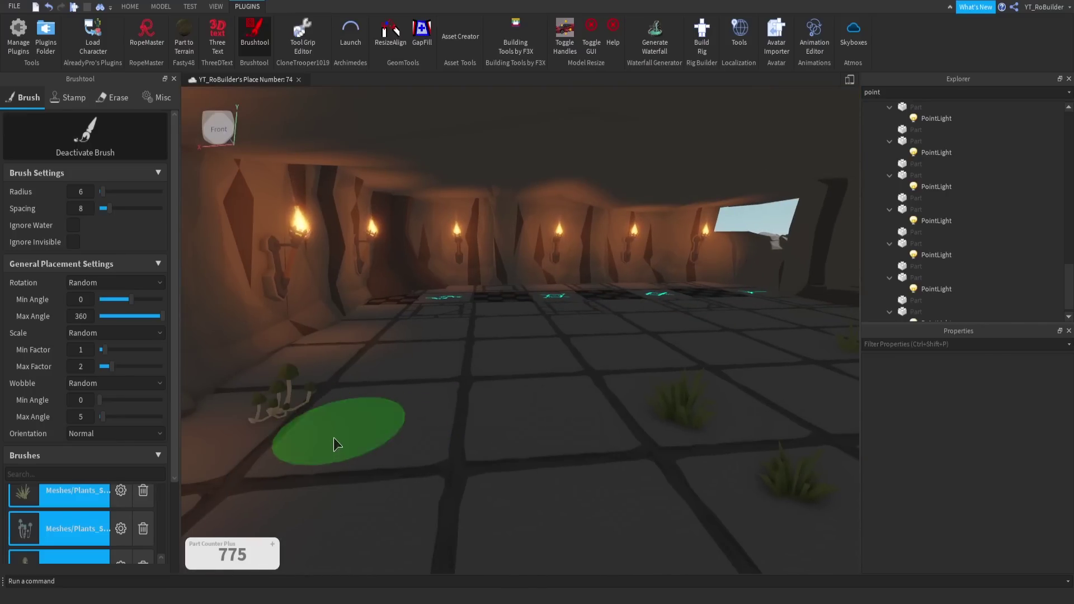
pyautogui.click(324, 468)
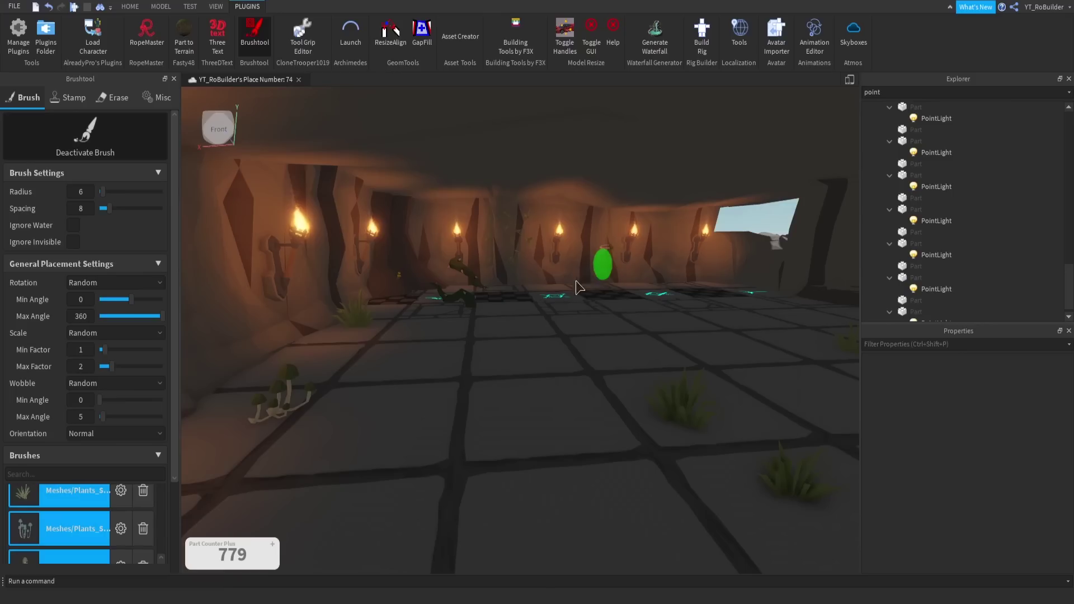
# Brush plants on the floor toward the cave opening and onto the dark rock ledge beside the red runes.
pyautogui.moveTo(597, 274); pyautogui.dragTo(598, 276, button='right')
pyautogui.press('w')
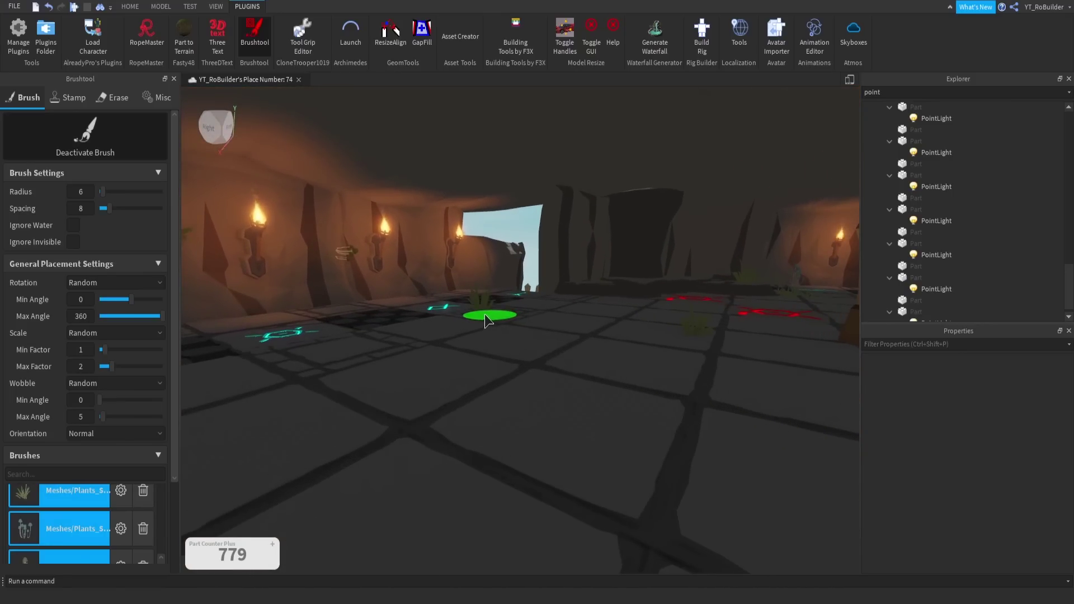
pyautogui.click(414, 304)
pyautogui.moveTo(537, 299); pyautogui.dragTo(538, 299, button='right')
pyautogui.press('w')
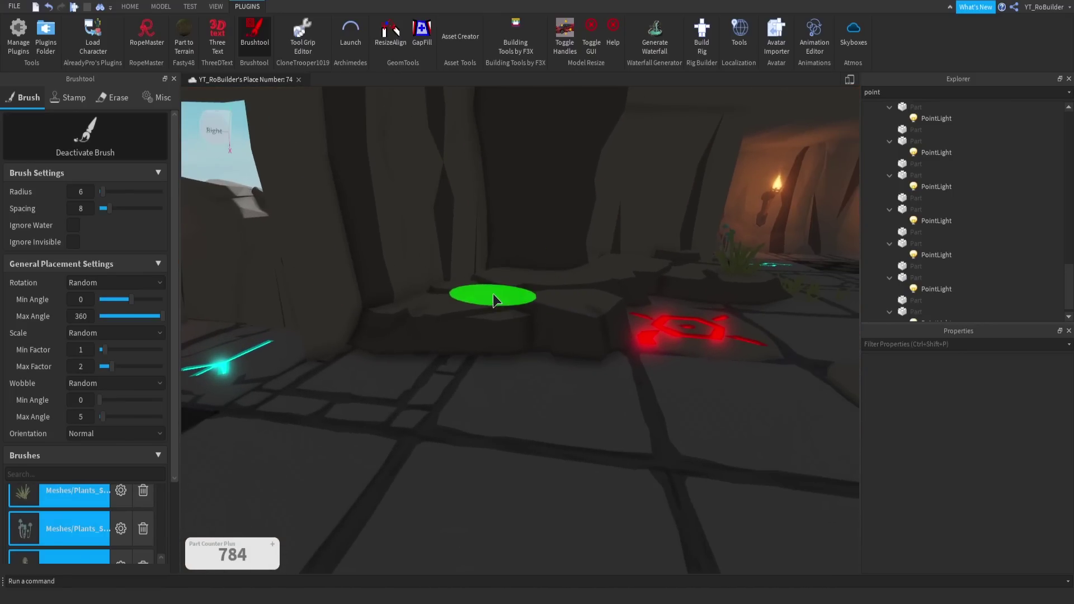
pyautogui.click(494, 296)
# Brush more plants across the floor in front of the rock ledge and toward the cave corner.
pyautogui.moveTo(506, 331); pyautogui.dragTo(513, 405, button='right')
pyautogui.press('s')
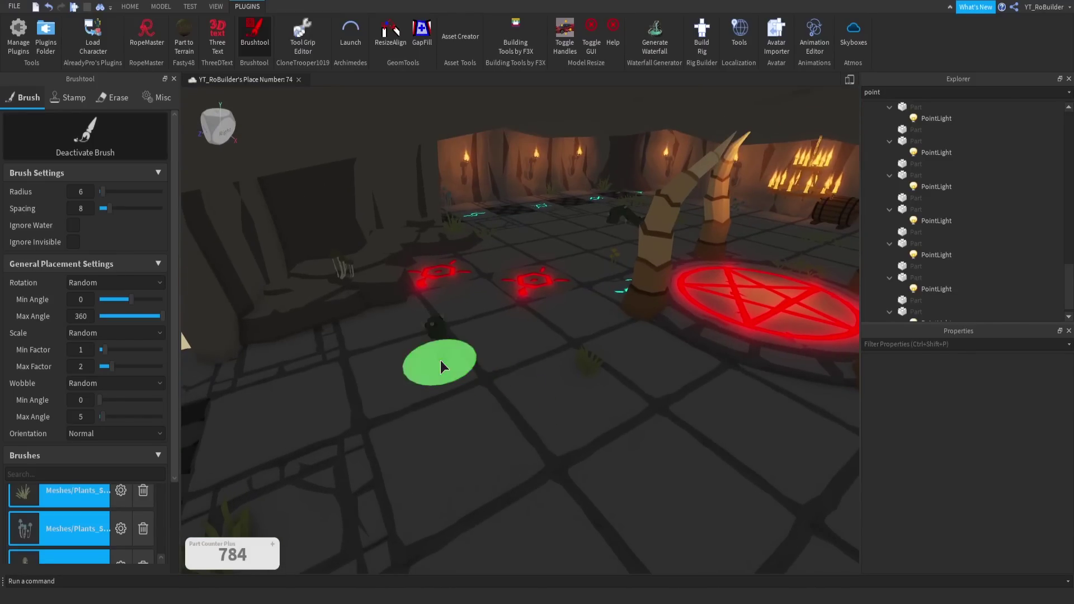
pyautogui.moveTo(425, 446); pyautogui.dragTo(425, 445, button='right')
pyautogui.click(479, 414)
pyautogui.moveTo(537, 374); pyautogui.dragTo(537, 374, button='right')
pyautogui.press('s')
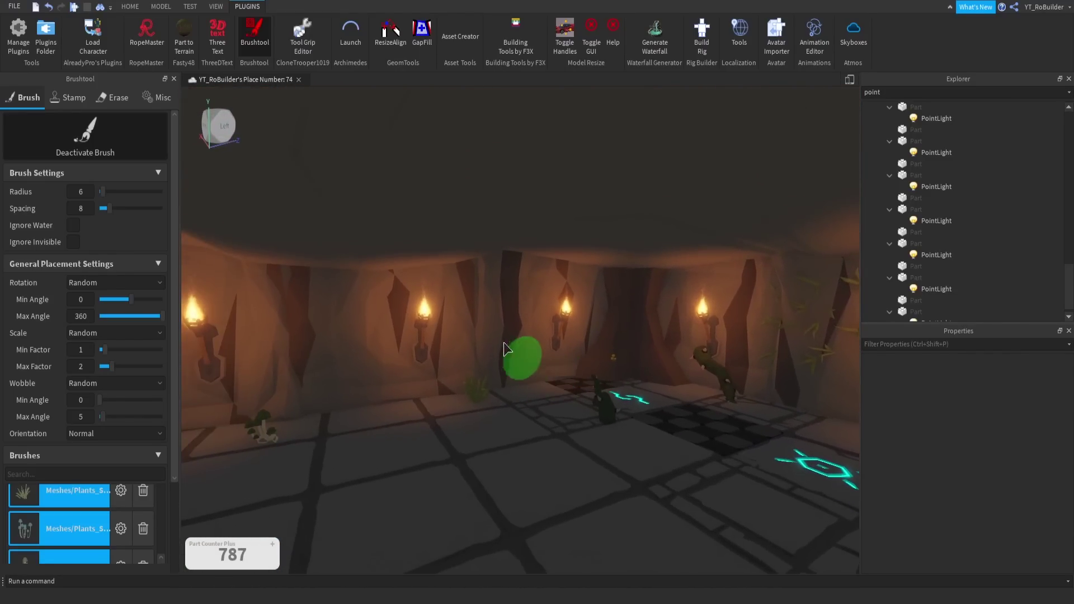
# Brush plants onto the long torch-lit wall, continuing toward the corner with the red runes.
pyautogui.moveTo(454, 328); pyautogui.dragTo(488, 308, button='right')
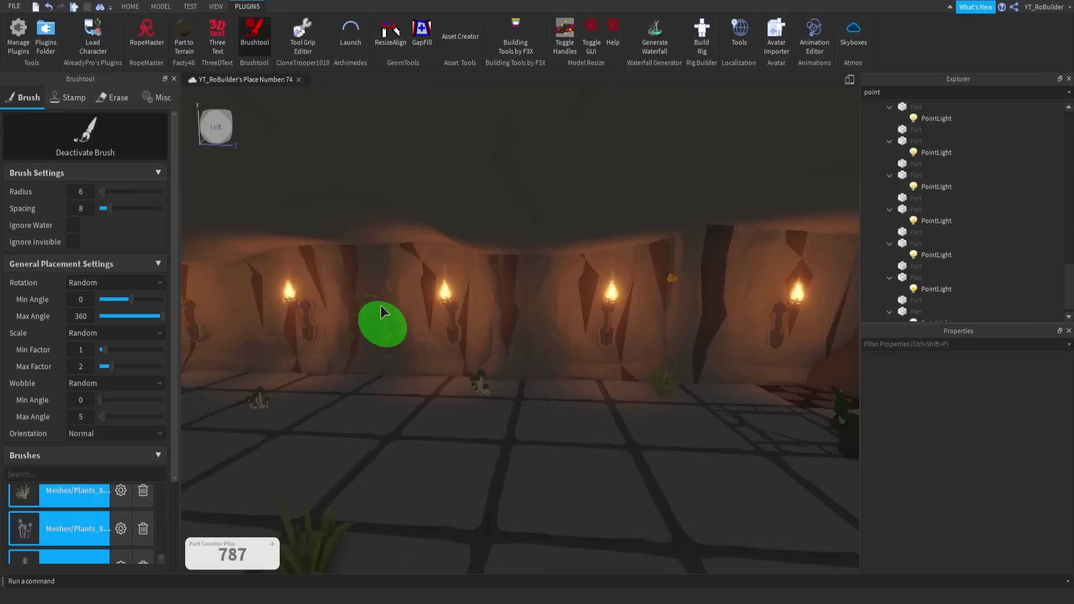
pyautogui.moveTo(536, 341); pyautogui.dragTo(536, 341, button='right')
pyautogui.press('a')
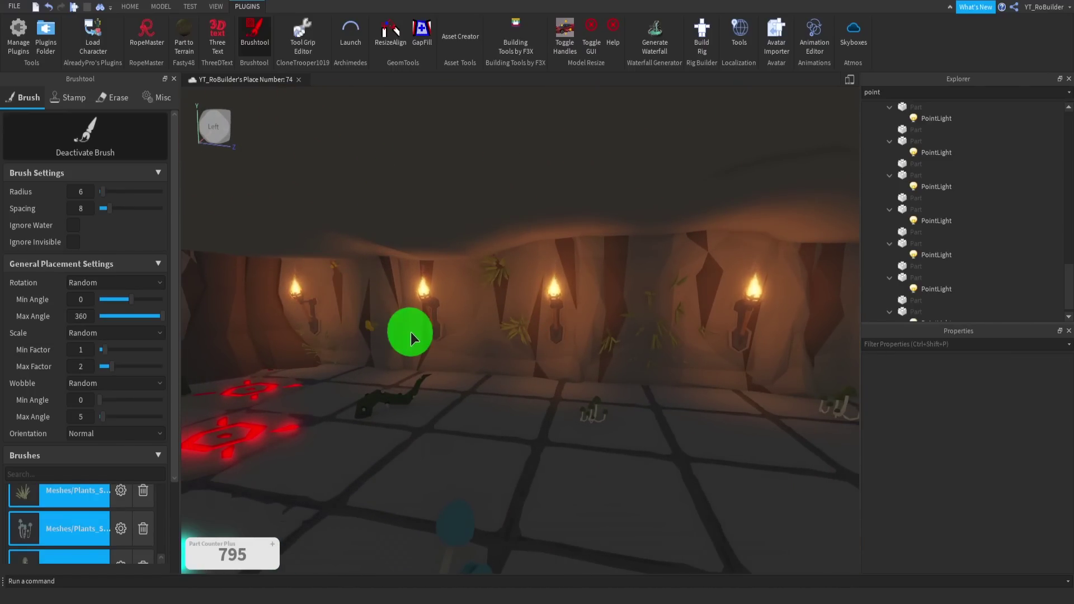
pyautogui.moveTo(411, 333); pyautogui.dragTo(409, 324, button='right')
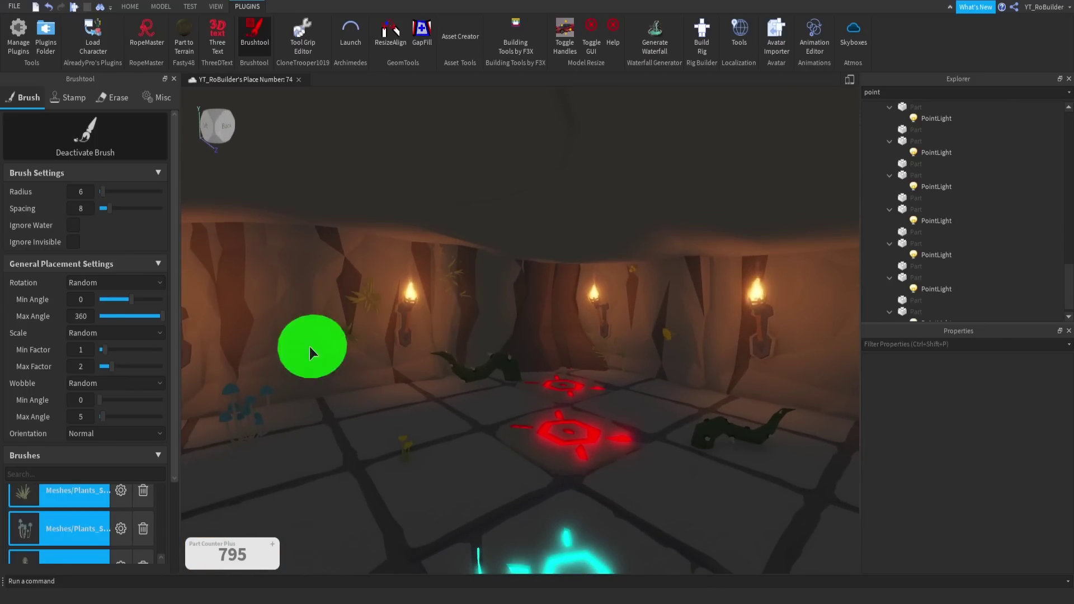
# Brush thorny vines, grass, yellow plants and blue mushrooms onto the torch-lit wall above and beside the barrel.
pyautogui.click(278, 275)
pyautogui.moveTo(504, 351); pyautogui.dragTo(476, 343, button='right')
pyautogui.click(515, 271)
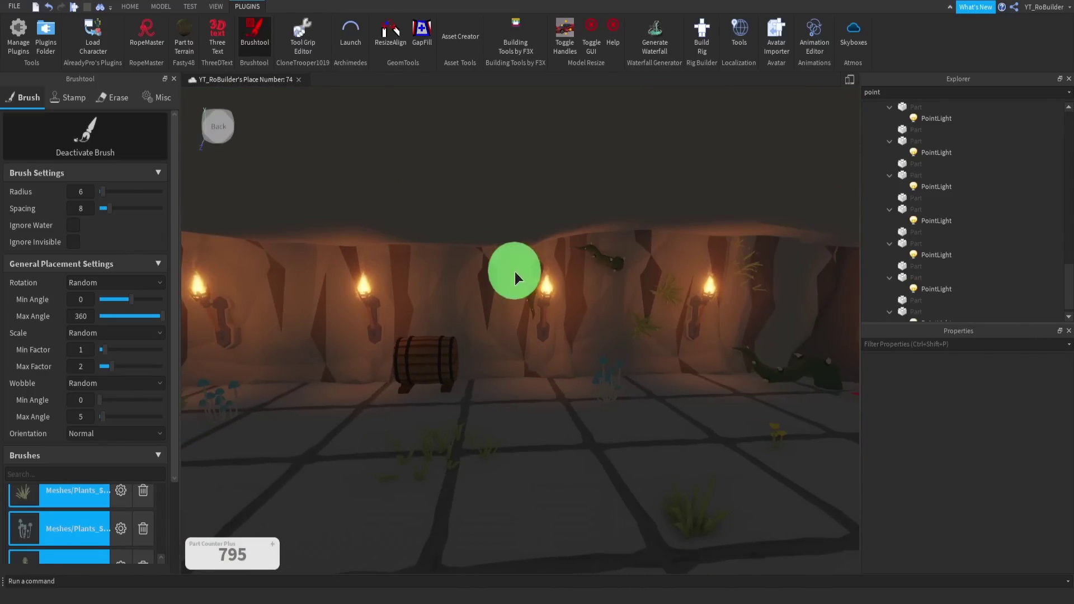
pyautogui.click(493, 343)
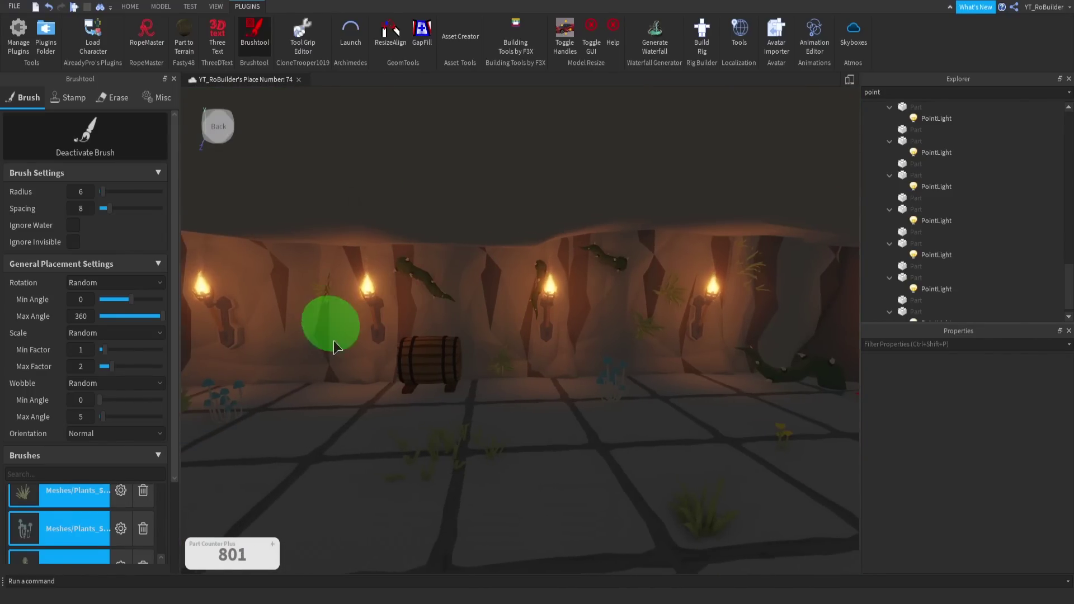
pyautogui.moveTo(334, 341); pyautogui.dragTo(423, 305, button='right')
pyautogui.press('a')
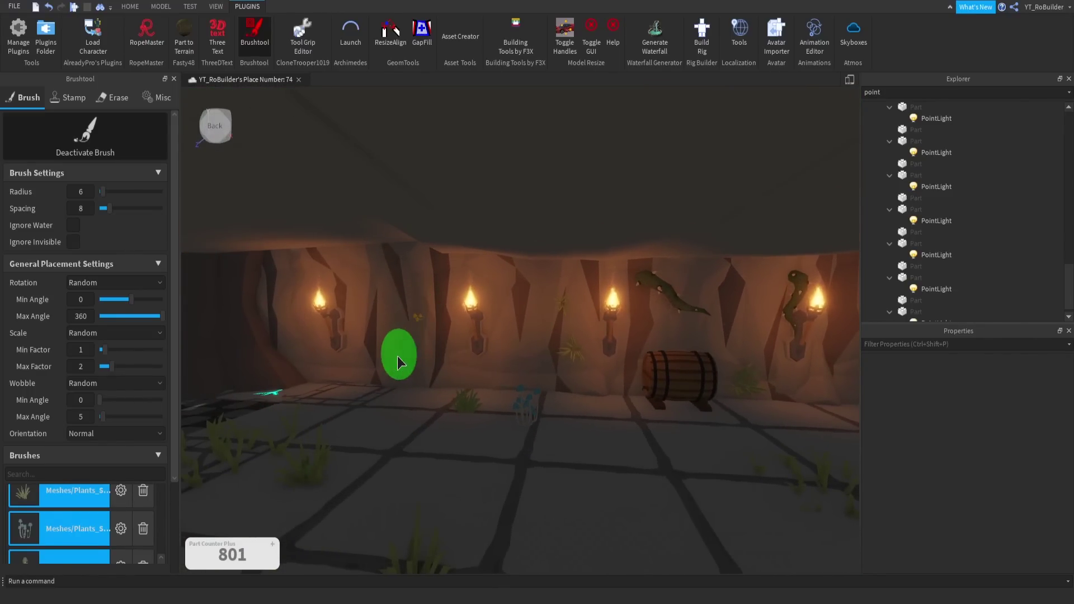
pyautogui.click(354, 277)
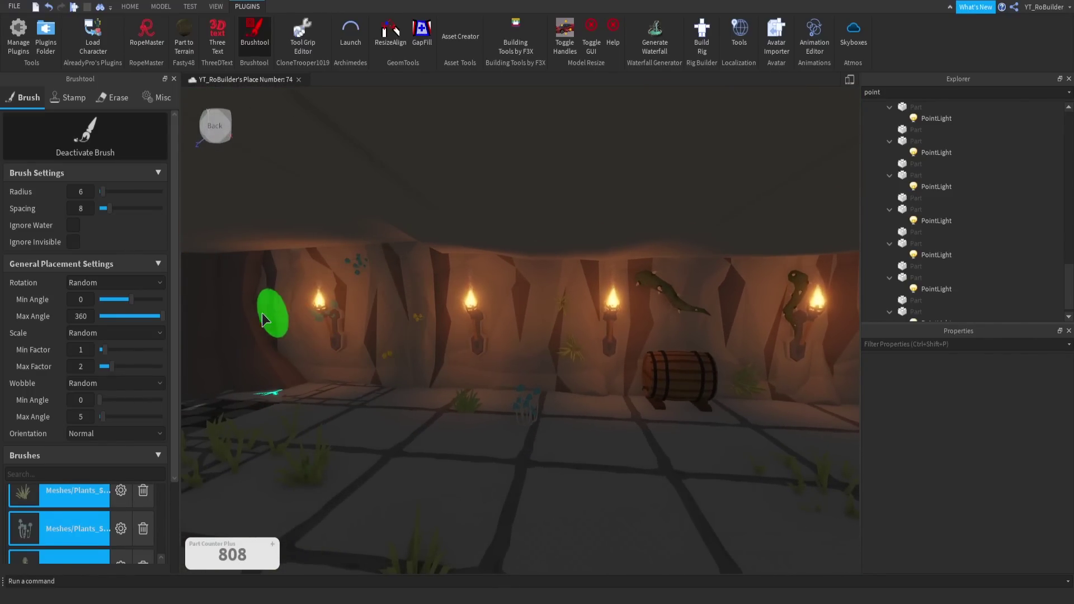
# Brush plants onto the cave walls in the dark corner beyond the last torch of the barrel wall.
pyautogui.press('w')
pyautogui.moveTo(401, 341); pyautogui.dragTo(400, 342, button='right')
pyautogui.press('s')
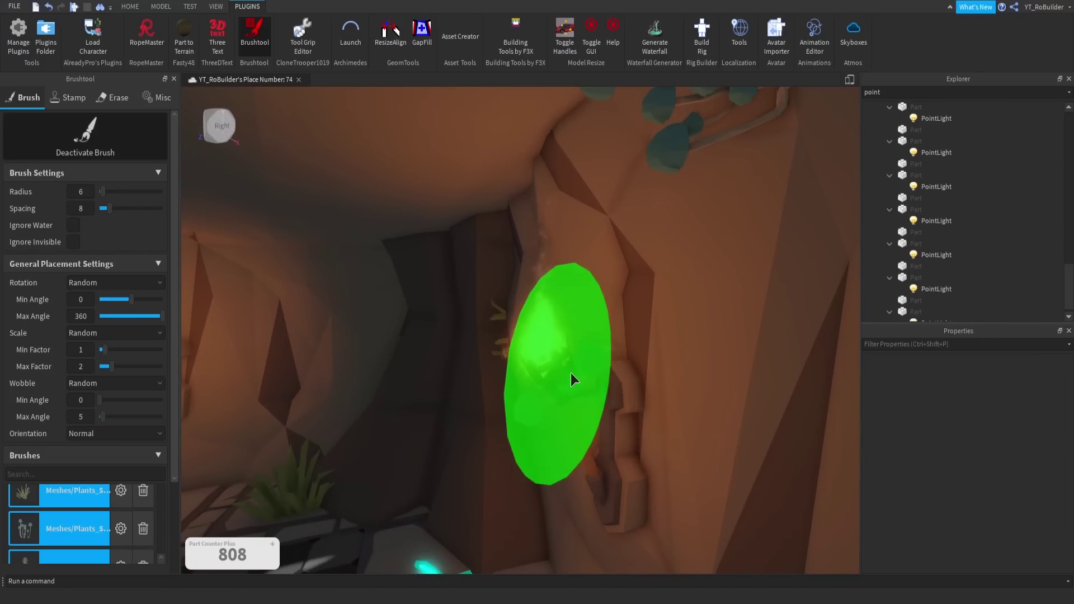
pyautogui.press('a')
pyautogui.moveTo(526, 371); pyautogui.dragTo(526, 371, button='right')
pyautogui.click(548, 331)
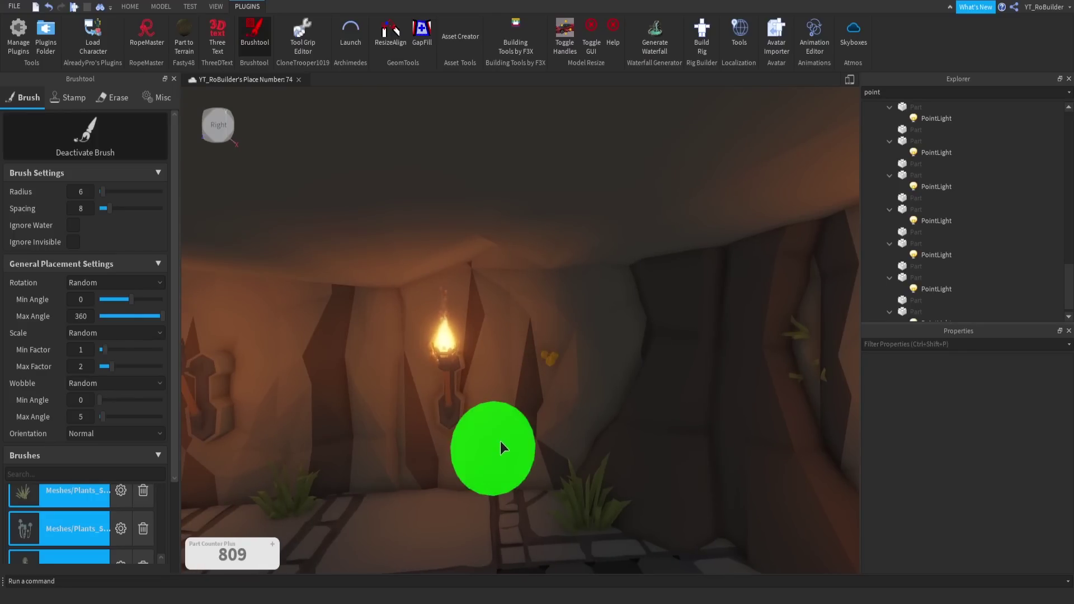
# Brush a thorny vine and blue mushrooms onto the wall and rock beside the cave opening.
pyautogui.moveTo(502, 437); pyautogui.dragTo(502, 437, button='right')
pyautogui.moveTo(503, 421)
pyautogui.mouseDown()
pyautogui.moveTo(556, 352)
pyautogui.moveTo(410, 348)
pyautogui.moveTo(462, 435)
pyautogui.mouseUp()
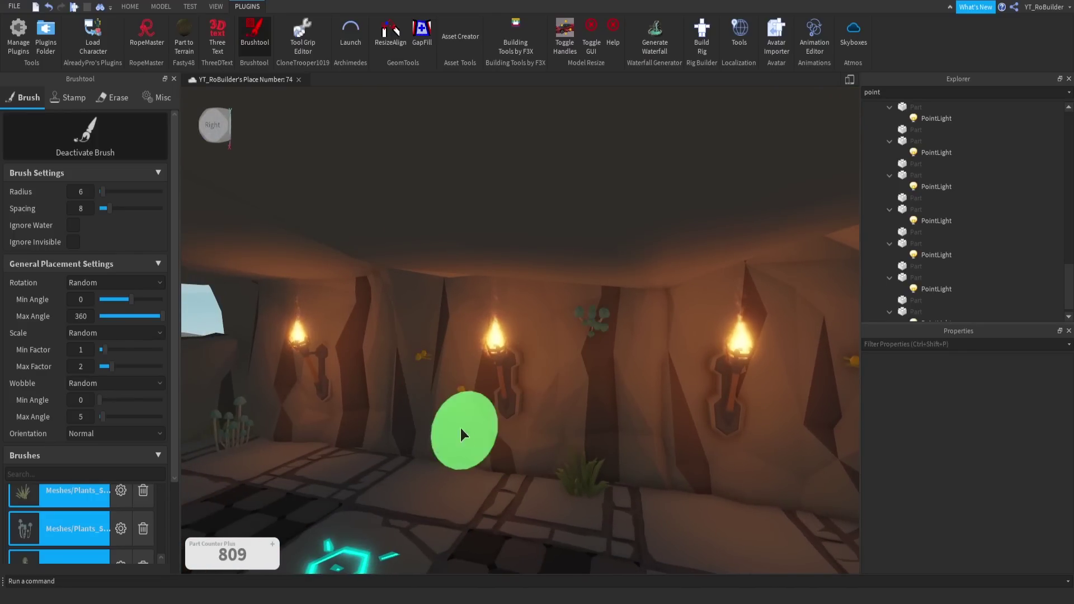
pyautogui.press('a')
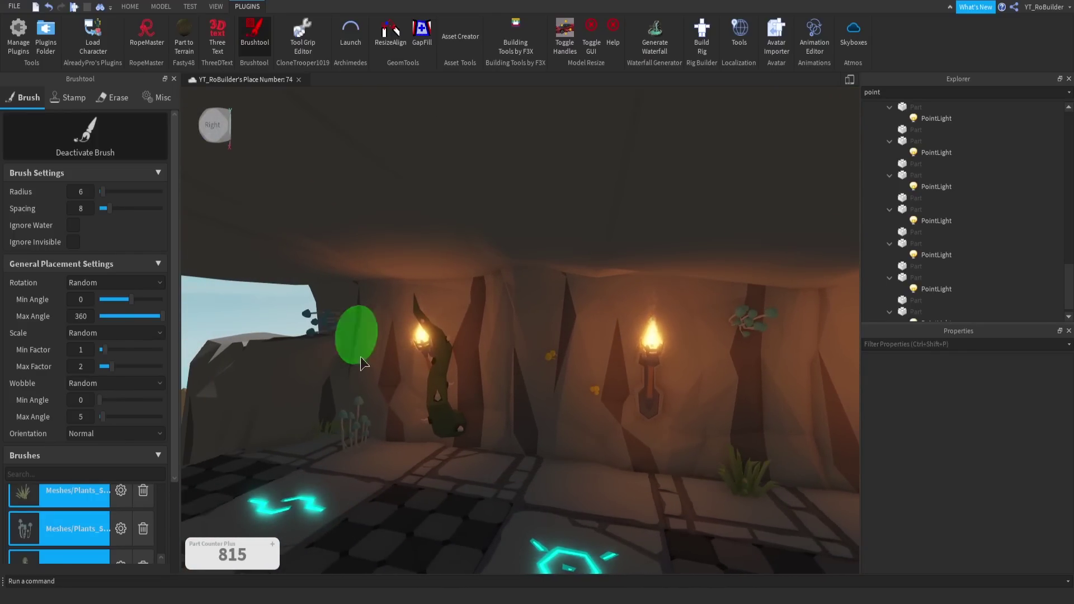
# Brush grass, thorny vines and blue mushrooms onto the sand in front of the two red-carpeted staircases.
pyautogui.press('w')
pyautogui.moveTo(361, 374); pyautogui.dragTo(360, 374, button='right')
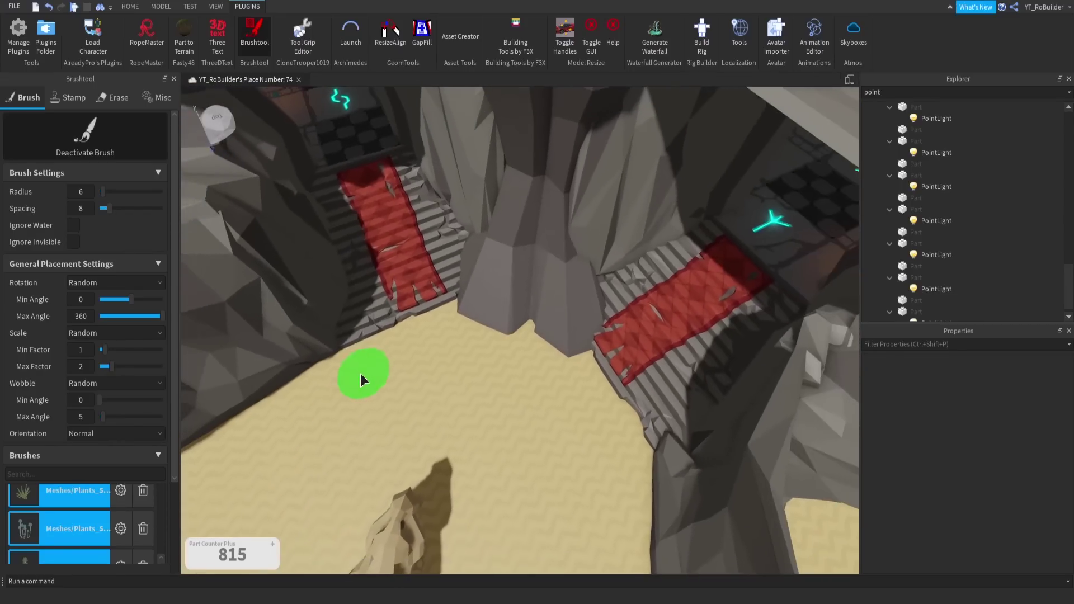
pyautogui.press('s')
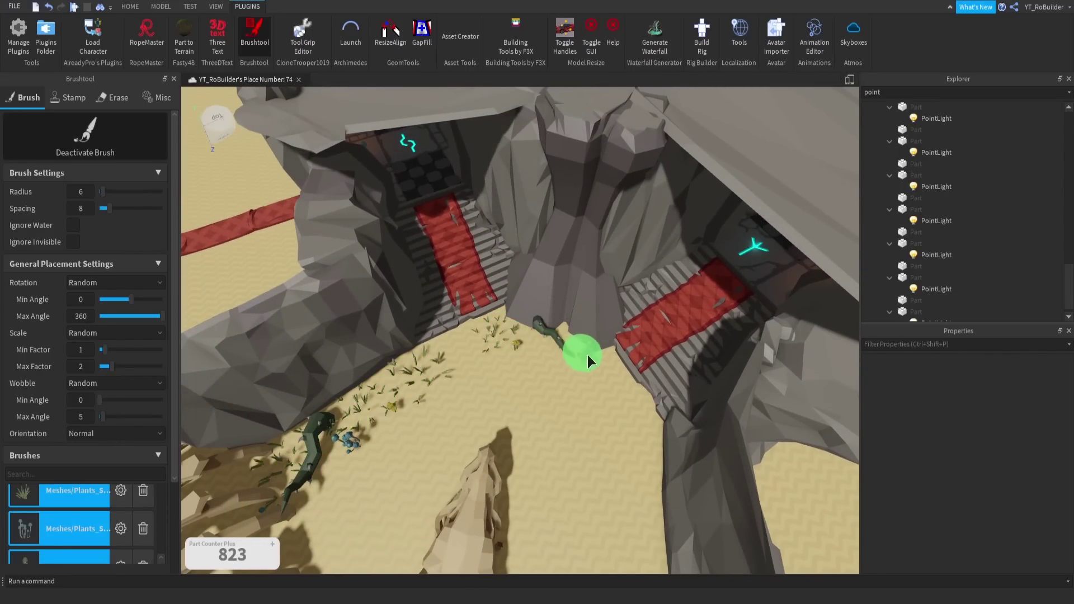
pyautogui.moveTo(564, 394); pyautogui.dragTo(564, 394, button='right')
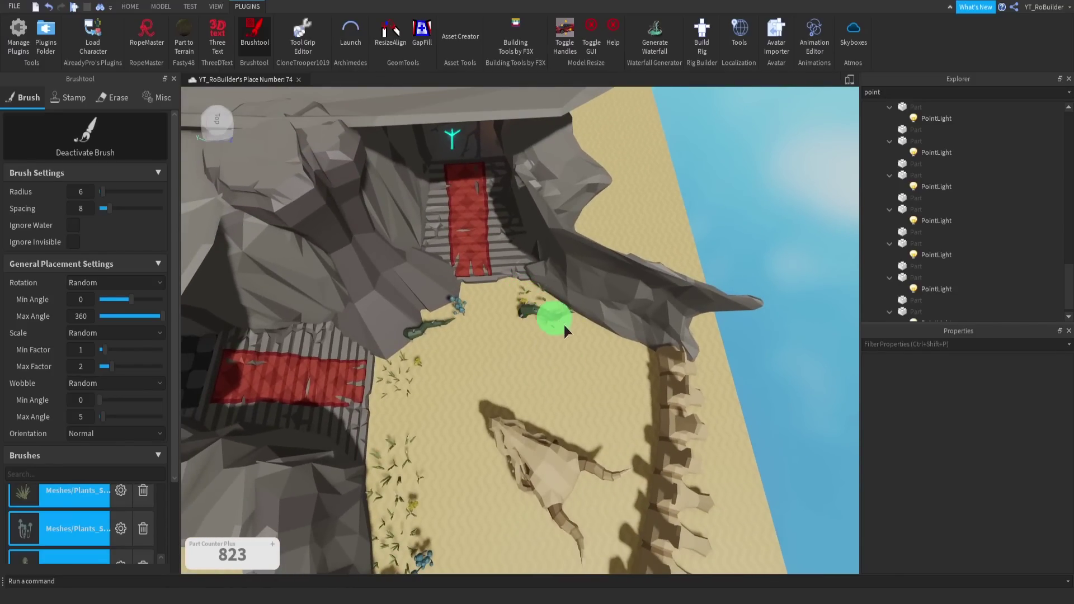
# Brush plants and thorny vines onto the sand around the dragon skull and along its spine.
pyautogui.moveTo(570, 439); pyautogui.dragTo(546, 434, button='right')
pyautogui.press('w')
pyautogui.press('s')
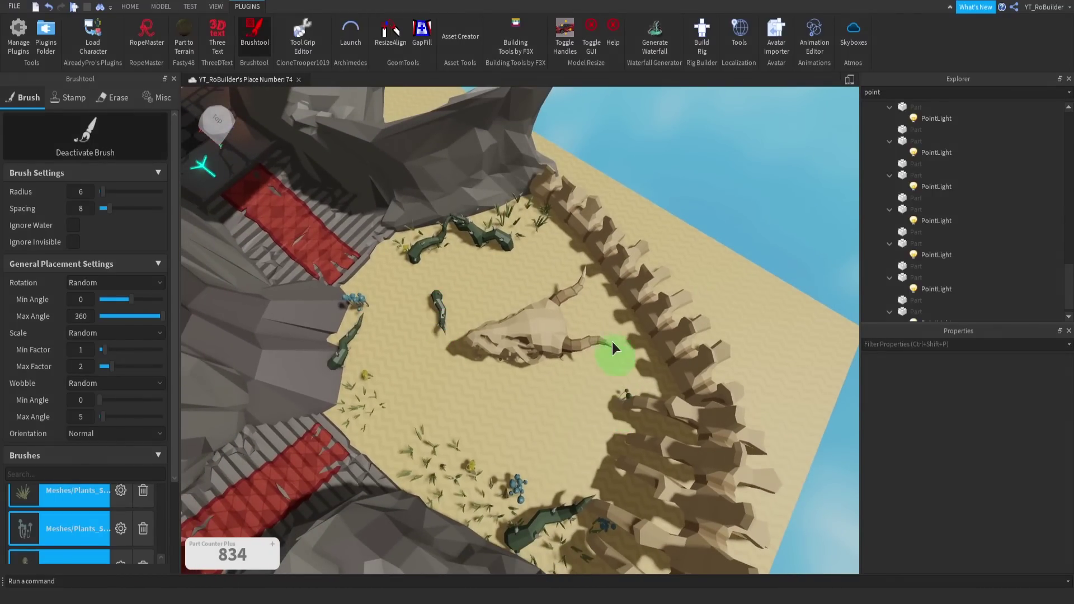
pyautogui.click(603, 321)
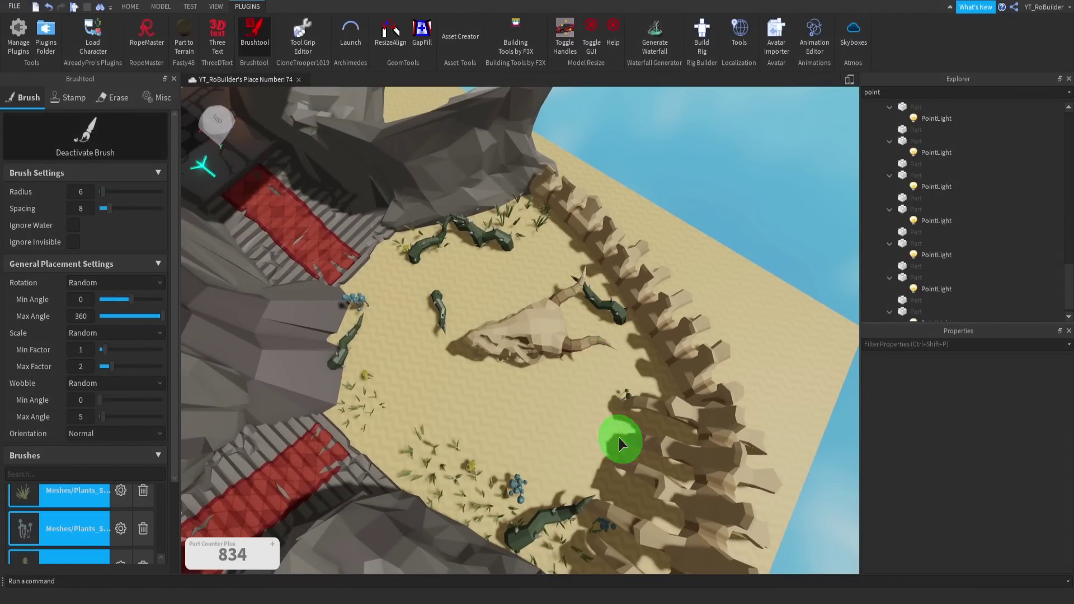
# Brush the last plants onto the sand between the staircases and the dragon skull, and deactivate the Brushtool.
pyautogui.click(379, 274)
pyautogui.click(255, 31)
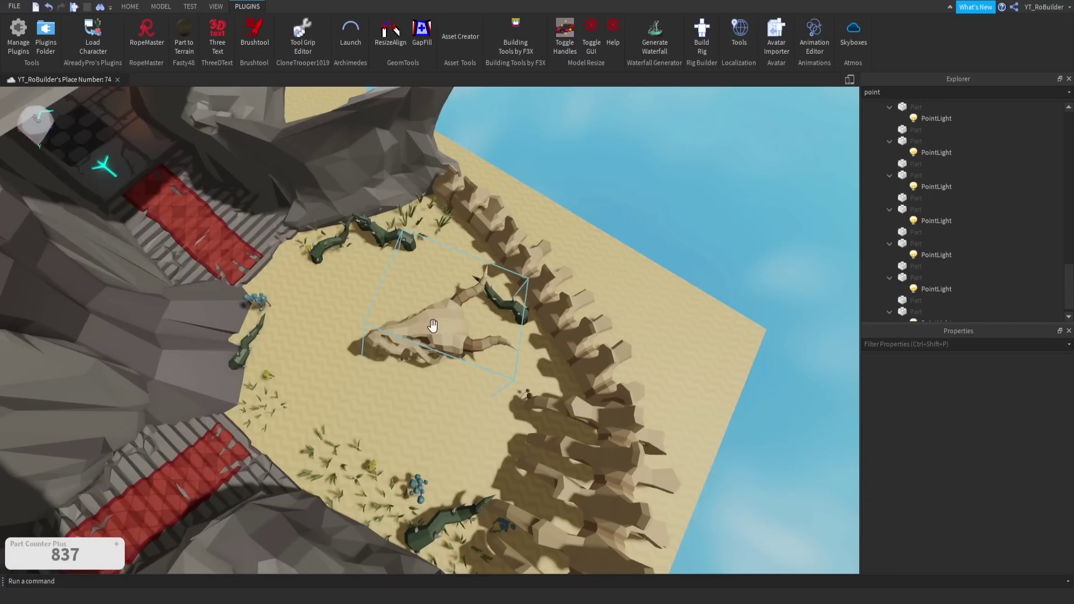
pyautogui.moveTo(485, 334); pyautogui.dragTo(485, 334, button='right')
pyautogui.scroll(-3, 484, 334)
pyautogui.scroll(5, 485, 334)
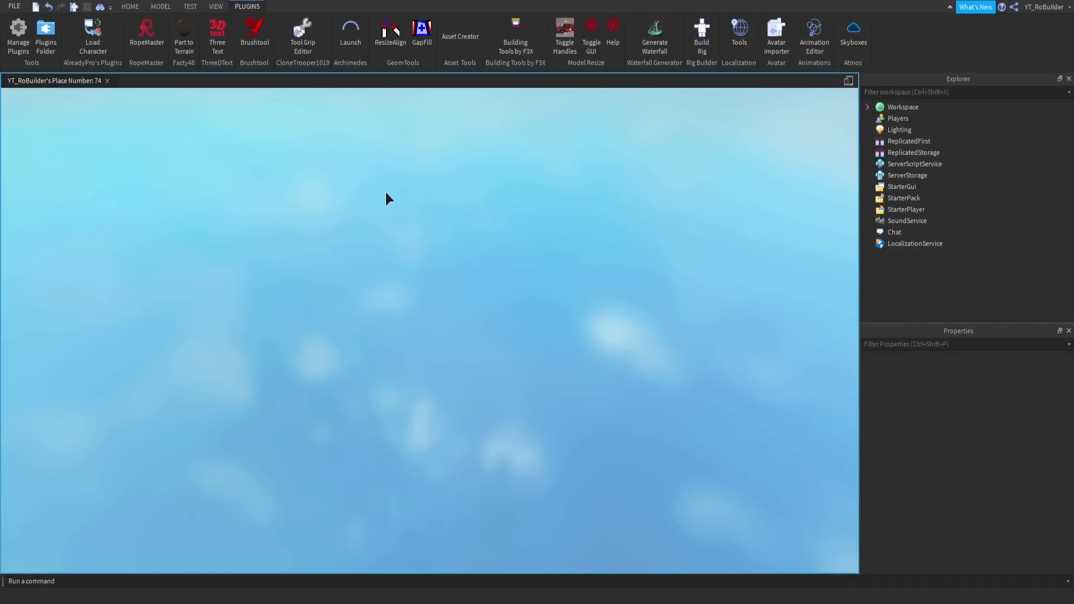
# Play-test the map and run the character from the sand up the red-carpeted staircase to the cave entrance.
pyautogui.press('F5')
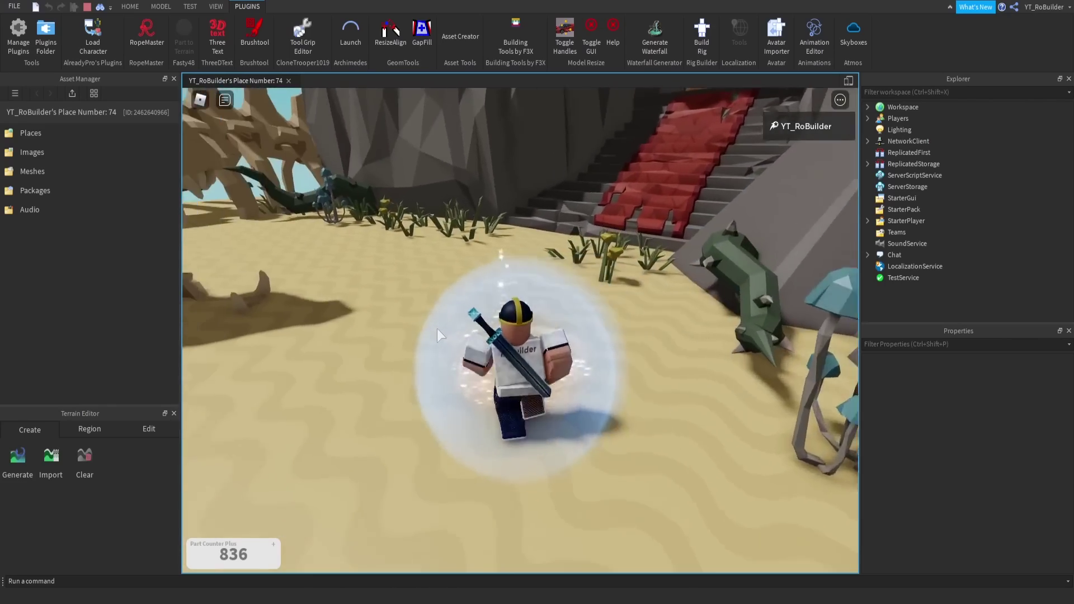
pyautogui.press('w')
pyautogui.moveTo(438, 329); pyautogui.dragTo(435, 331, button='right')
pyautogui.press('w')
pyautogui.scroll(-2, 435, 330)
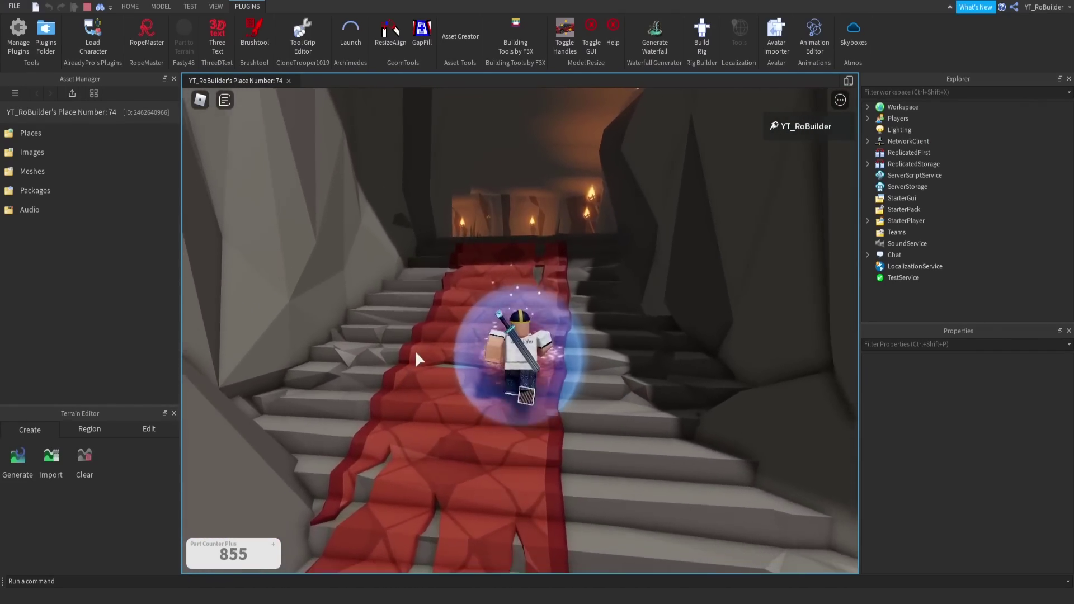
pyautogui.press('w')
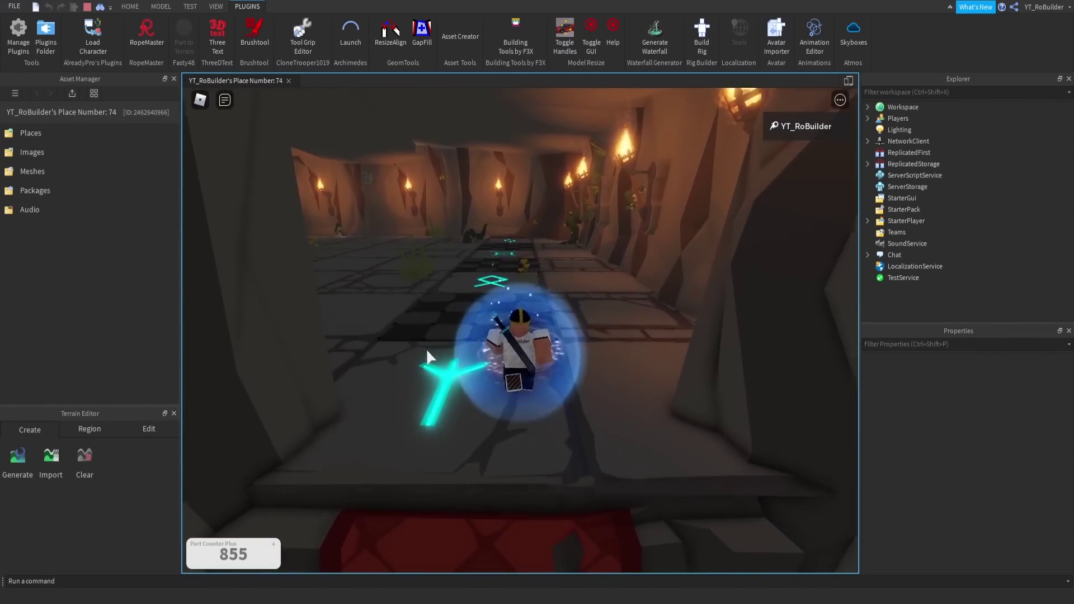
# Walk the character through the torch-lit cave to examine the neon runes, horn pillars, pentagram and brushed plants.
pyautogui.moveTo(497, 352); pyautogui.dragTo(497, 353, button='right')
pyautogui.press('w')
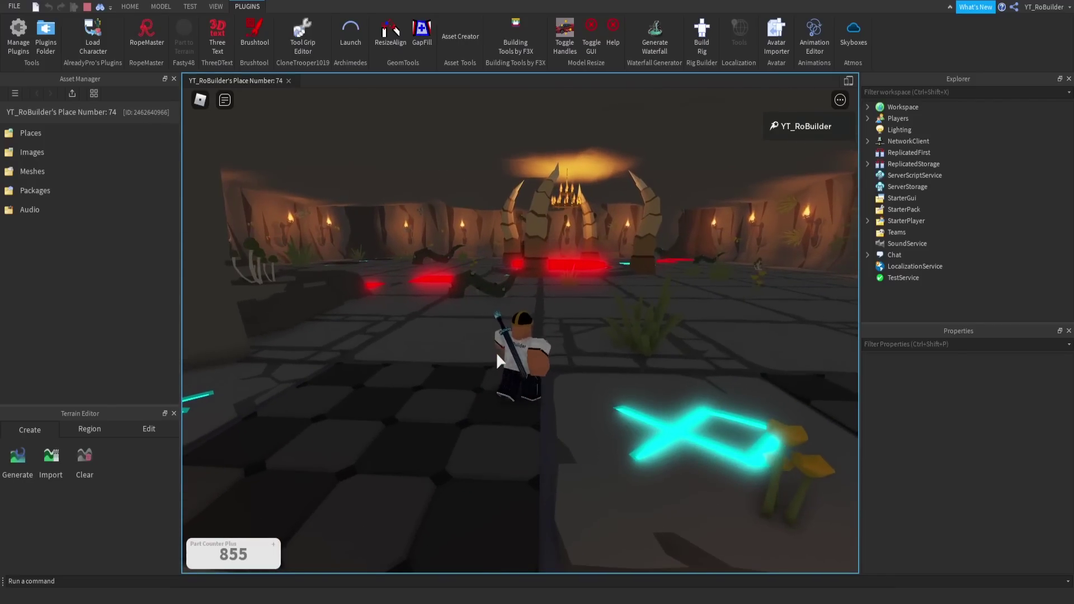
pyautogui.press('w')
pyautogui.moveTo(497, 353); pyautogui.dragTo(497, 353, button='right')
pyautogui.press('w')
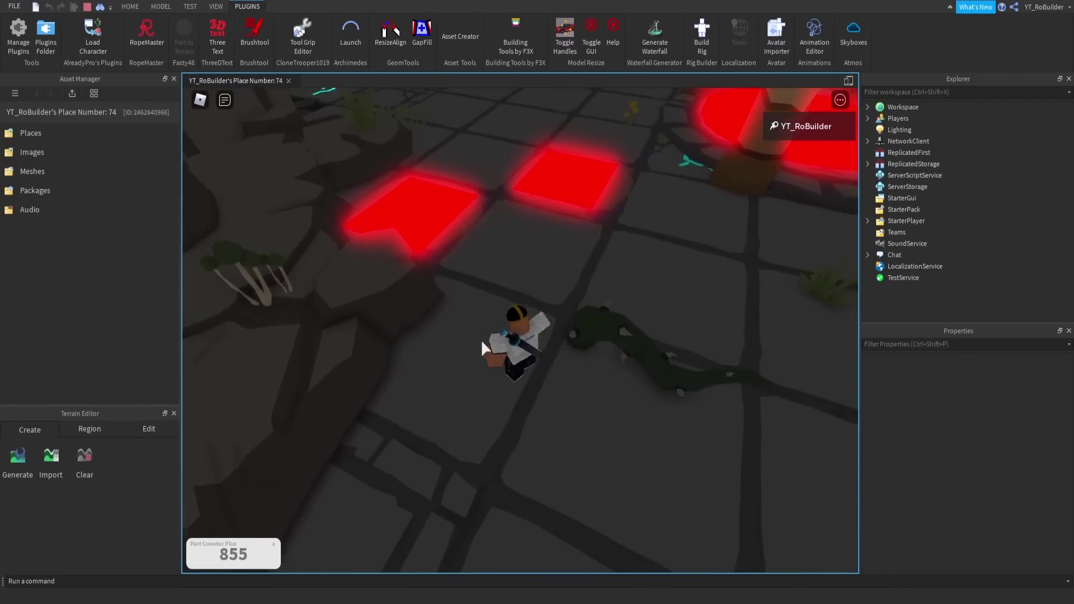
pyautogui.press('w')
pyautogui.moveTo(439, 233); pyautogui.dragTo(438, 233, button='right')
pyautogui.press('w')
pyautogui.moveTo(556, 282); pyautogui.dragTo(512, 273, button='right')
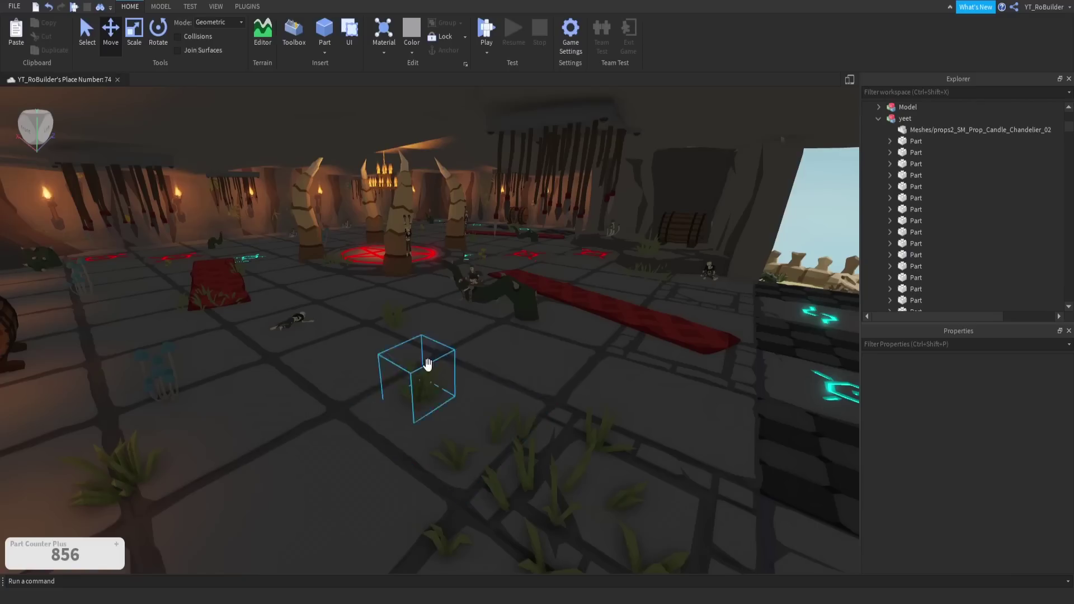
# Inspect the dungeon in edit mode, covering the torch walls, the pentagram area and the exterior from above.
pyautogui.moveTo(480, 338); pyautogui.dragTo(516, 368, button='right')
pyautogui.scroll(5, 480, 338)
pyautogui.press('w')
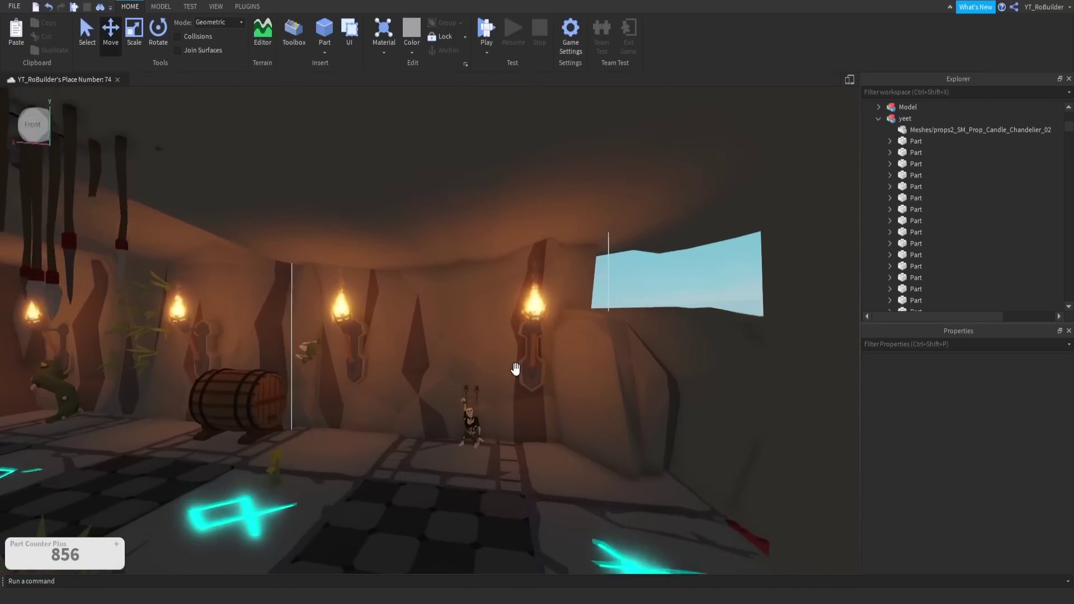
pyautogui.moveTo(468, 424); pyautogui.dragTo(477, 419, button='right')
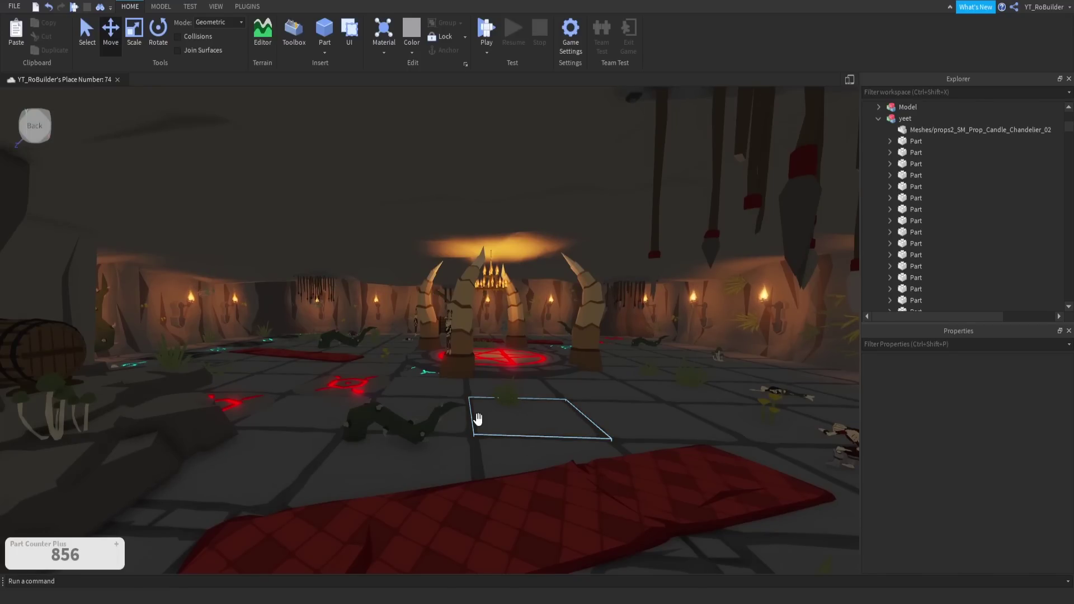
pyautogui.moveTo(469, 353); pyautogui.dragTo(470, 371, button='right')
pyautogui.scroll(-10, 469, 353)
pyautogui.scroll(3, 469, 364)
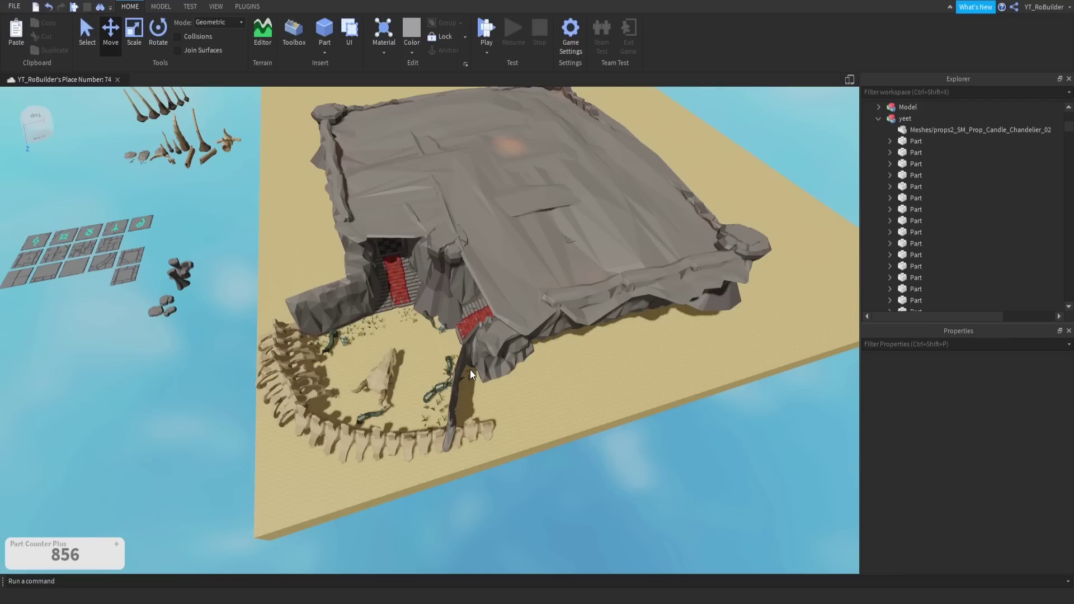
pyautogui.moveTo(590, 427); pyautogui.dragTo(589, 427, button='right')
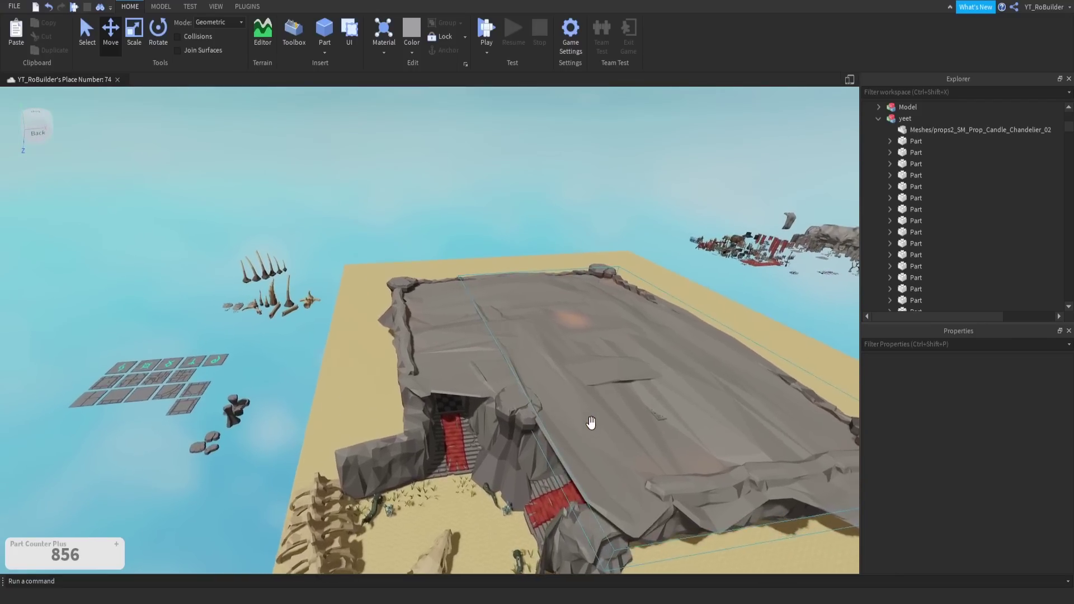
# Look through the spare pack pieces, from the plants to the crates and machinery, for another prop.
pyautogui.scroll(3, 590, 426)
pyautogui.scroll(3, 378, 435)
pyautogui.moveTo(429, 395); pyautogui.dragTo(429, 395, button='right')
pyautogui.scroll(5, 428, 395)
pyautogui.scroll(3, 429, 396)
pyautogui.scroll(-10, 429, 395)
pyautogui.scroll(3, 429, 395)
pyautogui.scroll(-5, 429, 395)
pyautogui.press('d')
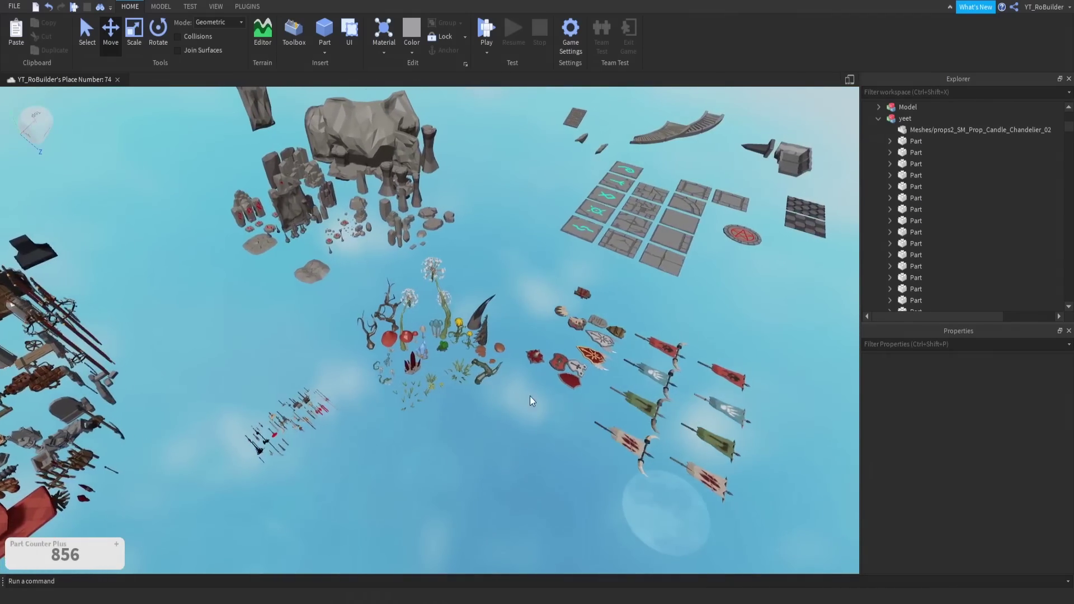
pyautogui.scroll(6, 538, 395)
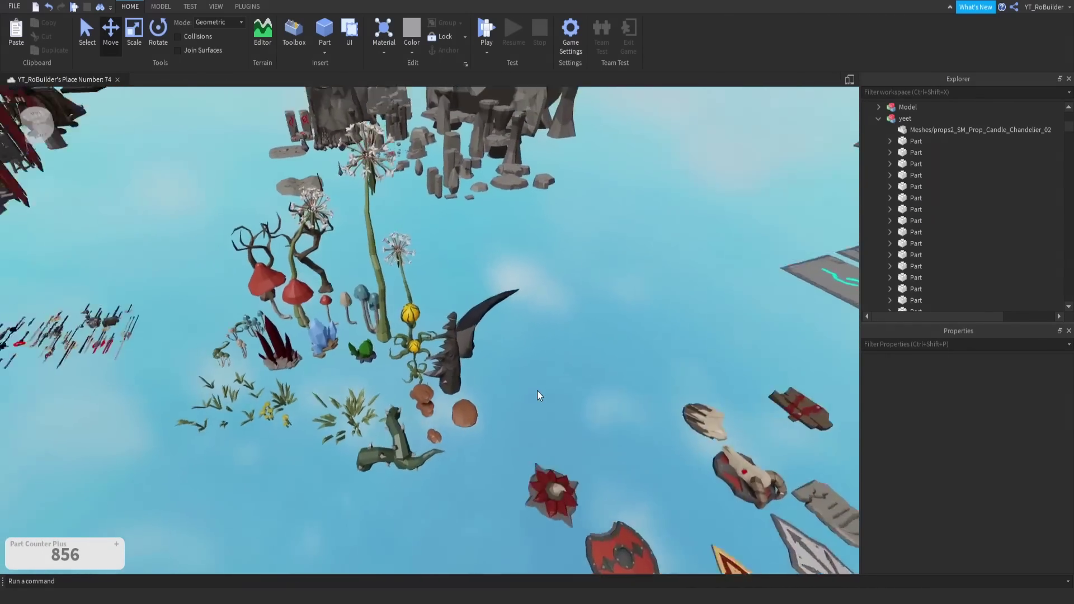
pyautogui.moveTo(537, 391); pyautogui.dragTo(482, 384, button='right')
pyautogui.scroll(5, 476, 383)
pyautogui.scroll(3, 480, 385)
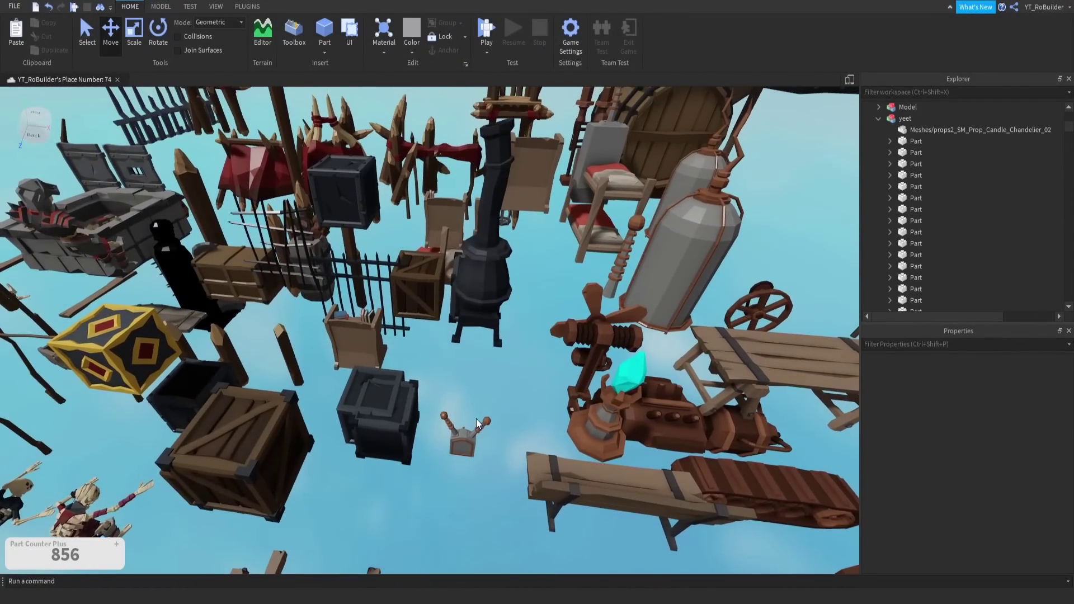
pyautogui.scroll(3, 476, 425)
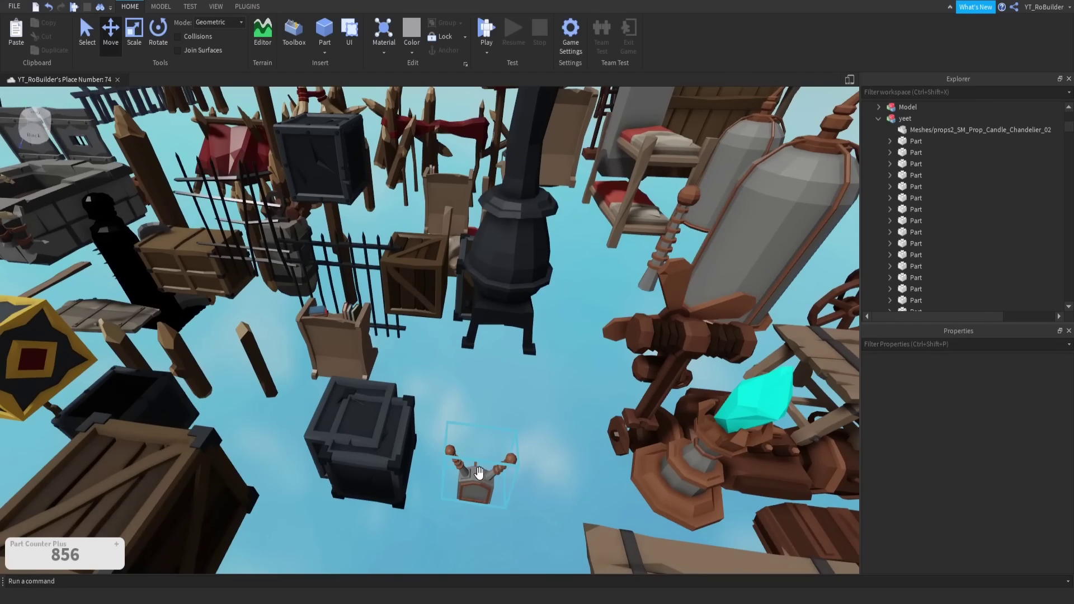
# Duplicate the small Tech_Lever_01 prop and place the copy on the cave floor beside the red carpet.
pyautogui.click(480, 475)
pyautogui.scroll(-2, 484, 481)
pyautogui.hotkey('ctrl', 'd')
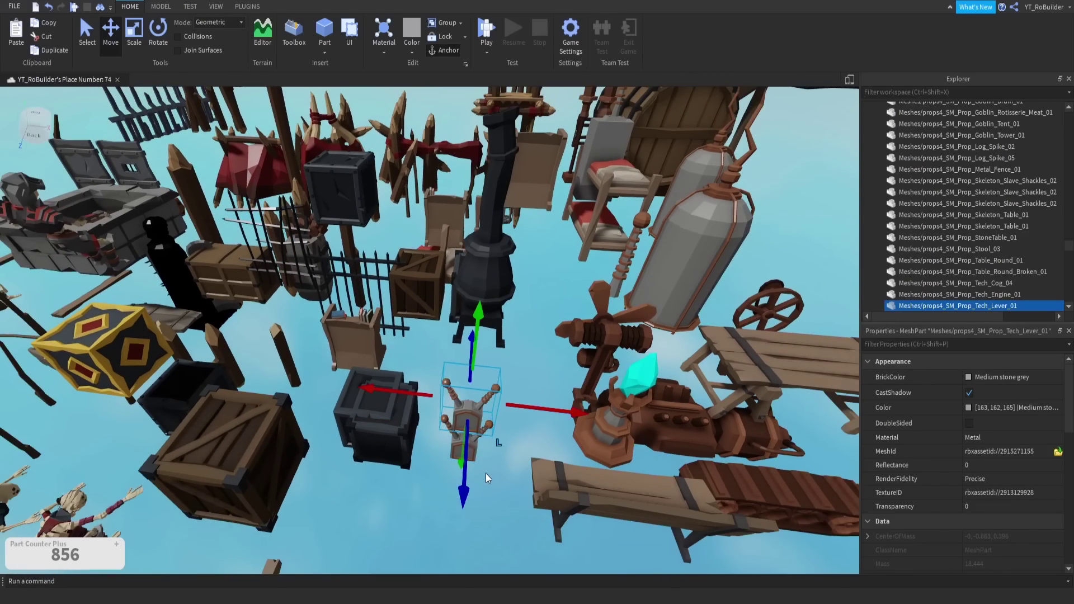
pyautogui.moveTo(469, 423); pyautogui.dragTo(418, 402)
pyautogui.moveTo(469, 417); pyautogui.dragTo(418, 403, button='right')
pyautogui.moveTo(417, 403); pyautogui.dragTo(456, 307)
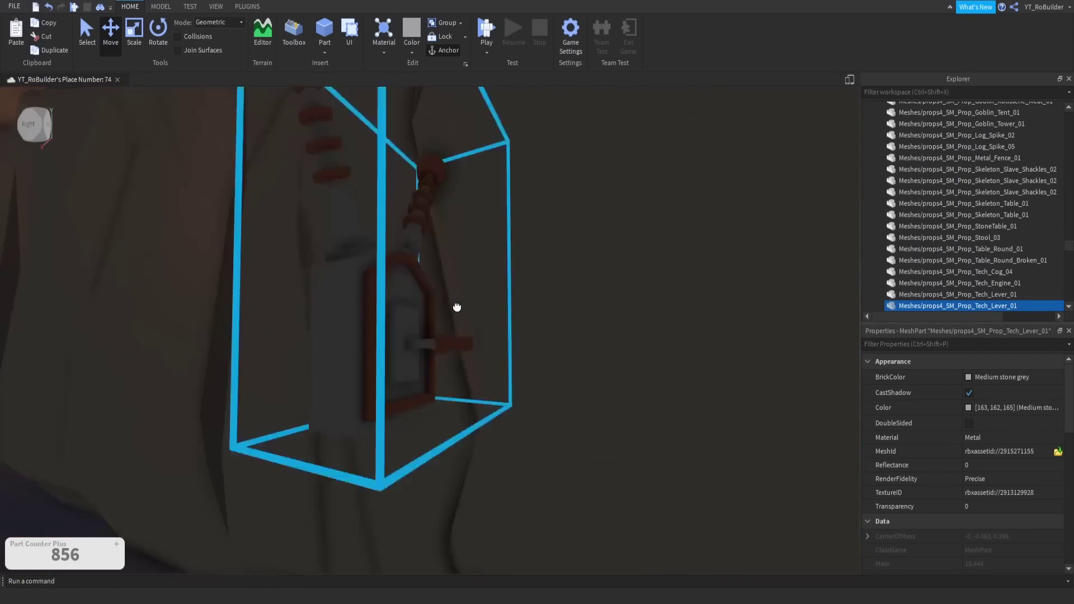
pyautogui.moveTo(456, 308); pyautogui.dragTo(458, 308, button='right')
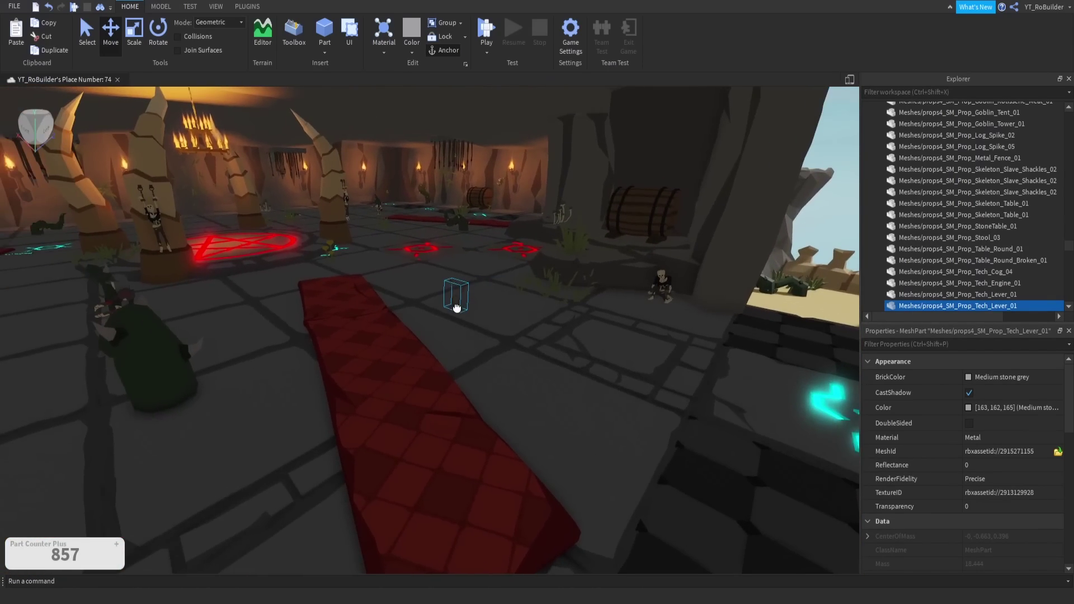
# Examine the spare rock pieces, including a rock pile and a rock spike, for a base to put under the lever.
pyautogui.scroll(10, 503, 286)
pyautogui.scroll(-20, 503, 285)
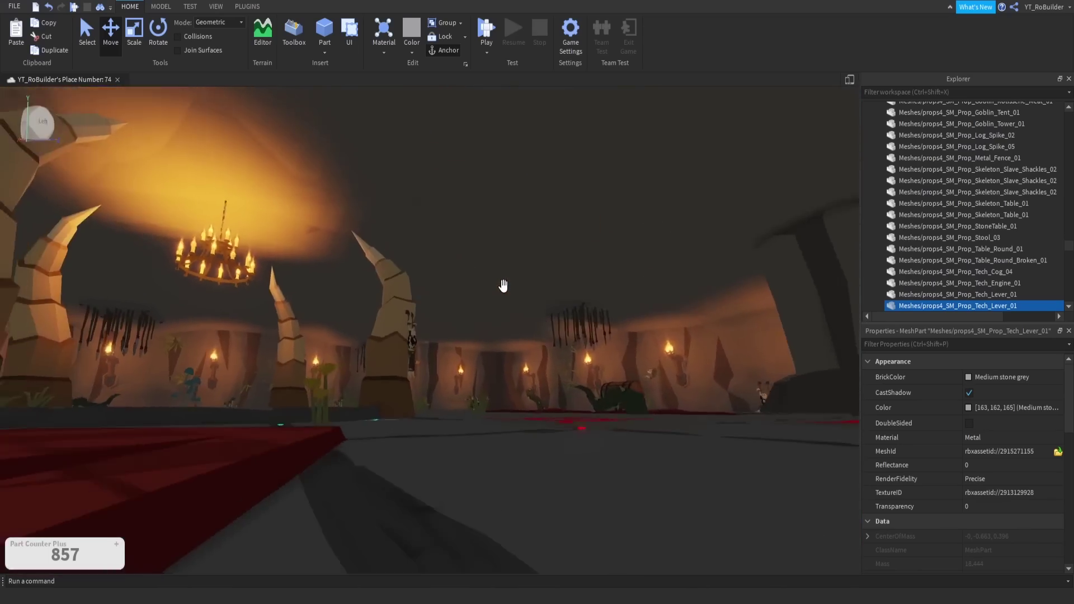
pyautogui.scroll(10, 503, 286)
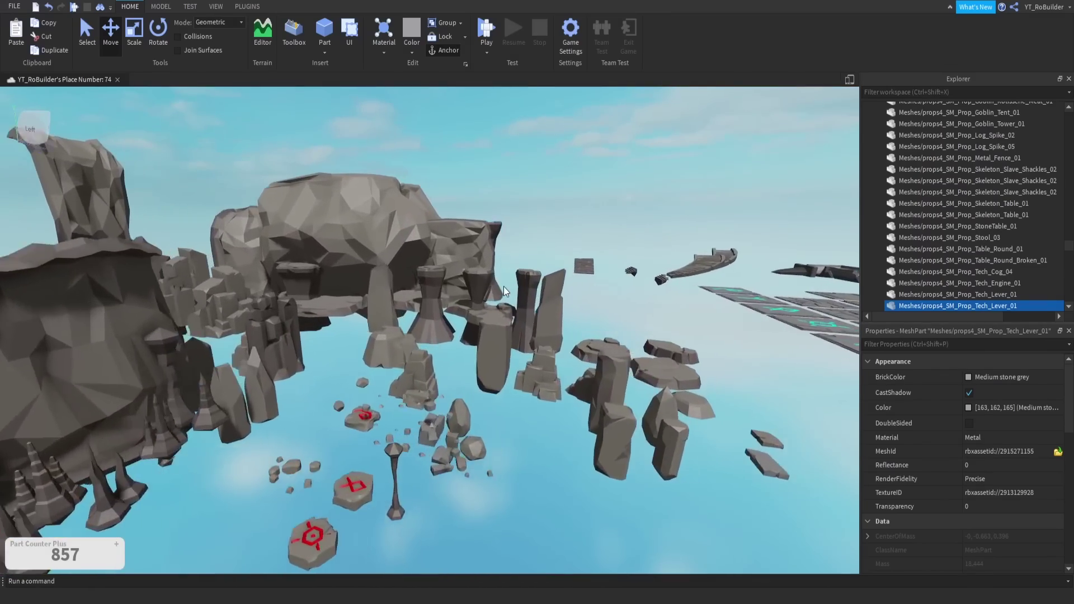
pyautogui.press('w')
pyautogui.moveTo(504, 287); pyautogui.dragTo(504, 287, button='right')
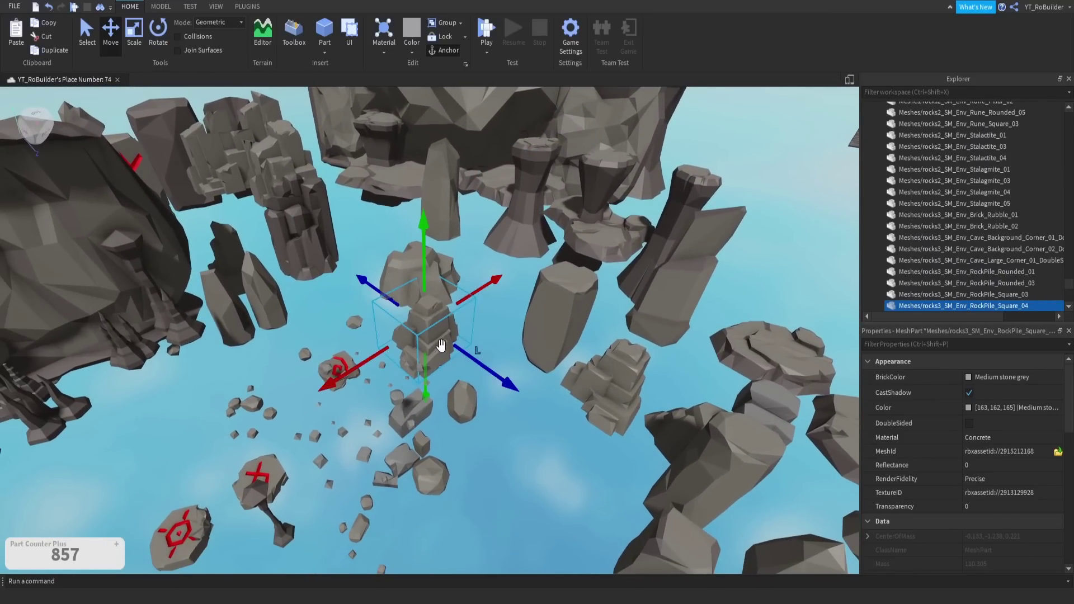
pyautogui.click(222, 304)
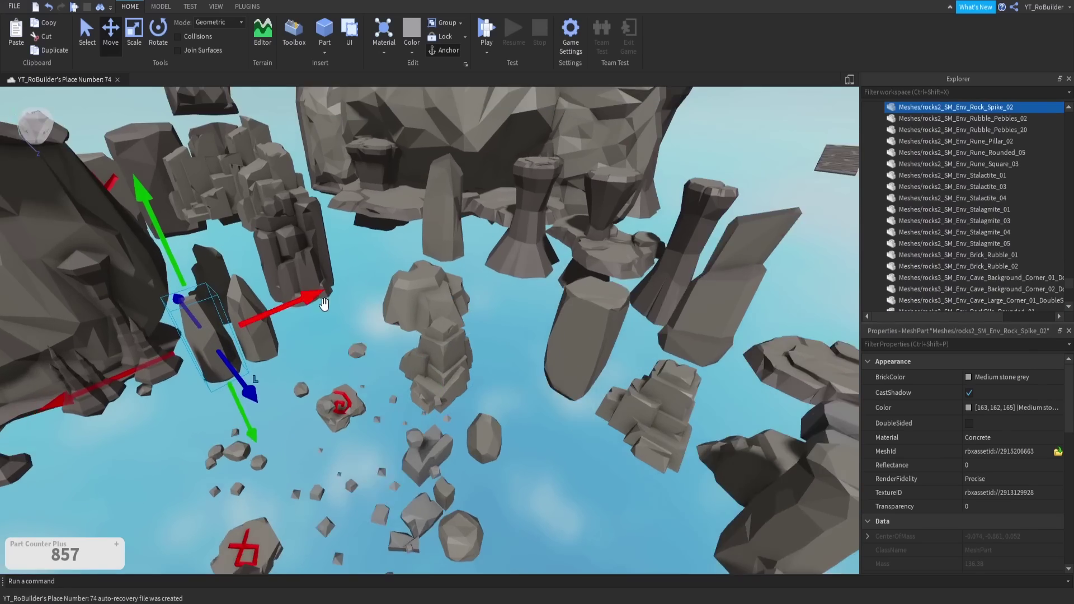
pyautogui.press('f')
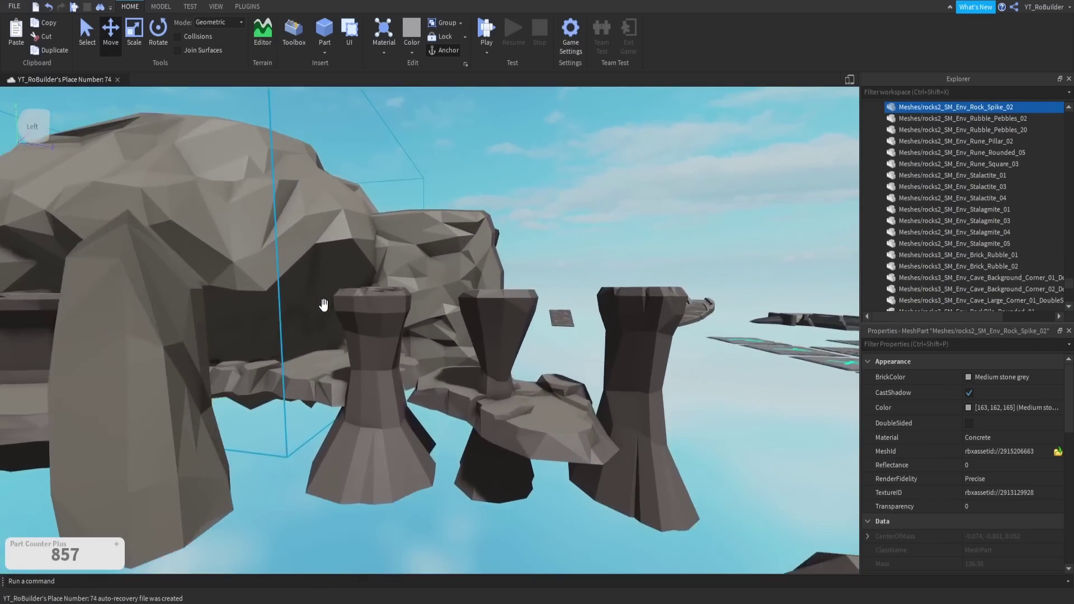
pyautogui.moveTo(324, 306); pyautogui.dragTo(324, 306, button='right')
# Duplicate the stepped RockPile_Square_03 rock and carry the copy into the cave.
pyautogui.click(390, 304)
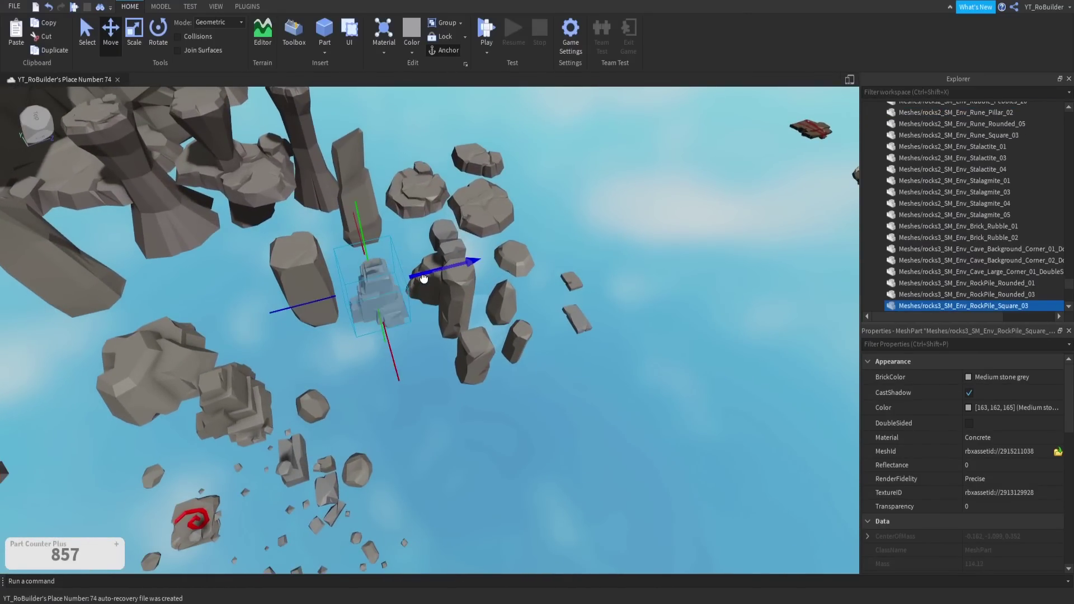
pyautogui.press('f')
pyautogui.press('d')
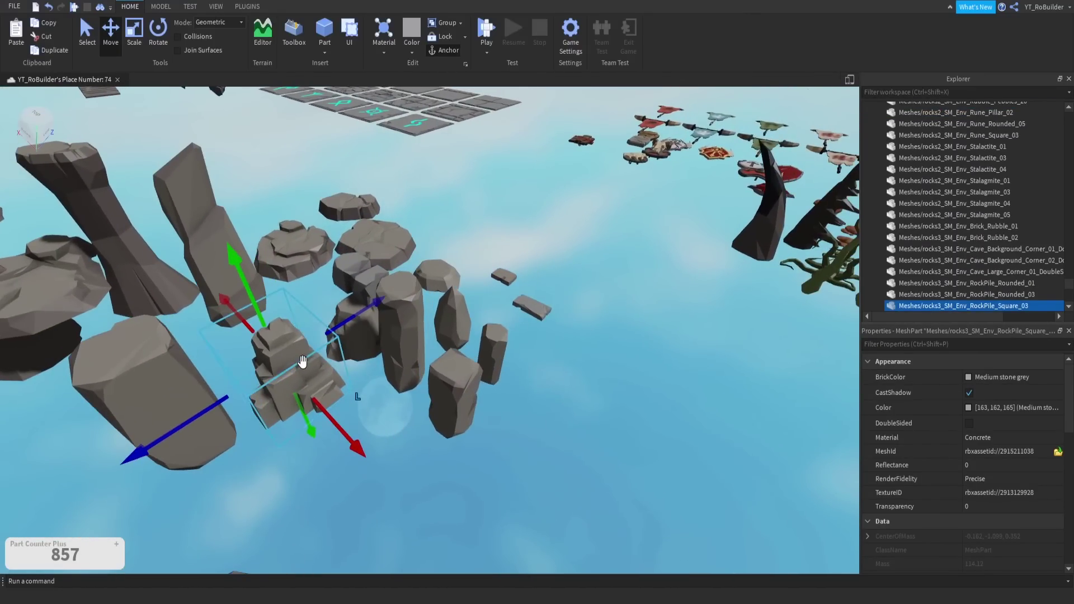
pyautogui.hotkey('ctrl', 'v')
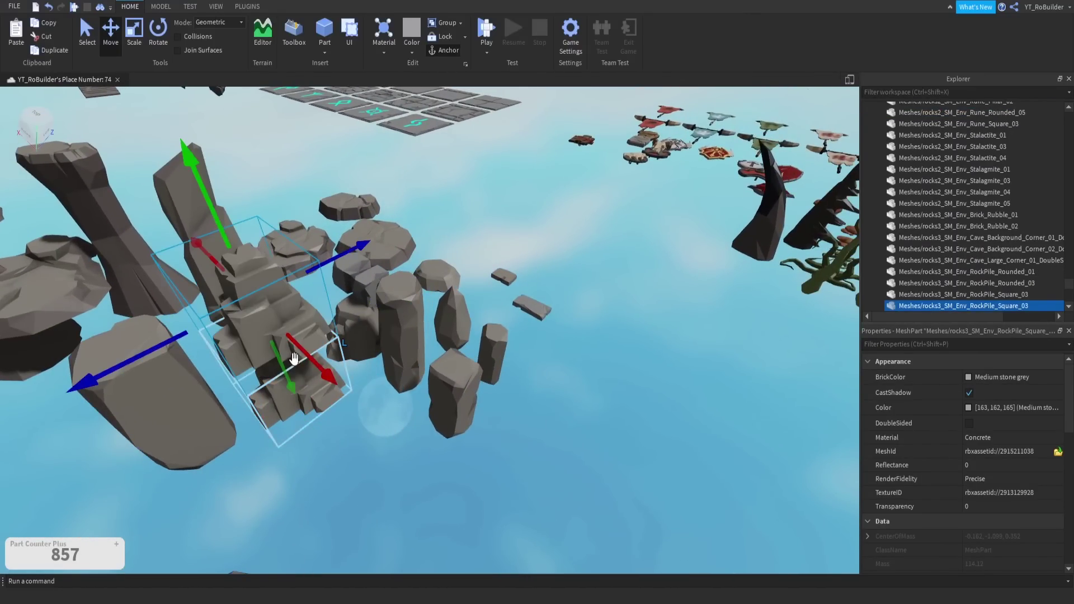
pyautogui.moveTo(294, 361); pyautogui.dragTo(370, 290)
pyautogui.moveTo(370, 290); pyautogui.dragTo(370, 291, button='right')
pyautogui.press('w')
pyautogui.moveTo(370, 290)
pyautogui.mouseDown()
pyautogui.moveTo(390, 260)
pyautogui.moveTo(372, 315)
pyautogui.moveTo(384, 289)
pyautogui.mouseUp()
pyautogui.press('w')
pyautogui.moveTo(382, 290); pyautogui.dragTo(384, 289, button='right')
pyautogui.press('w')
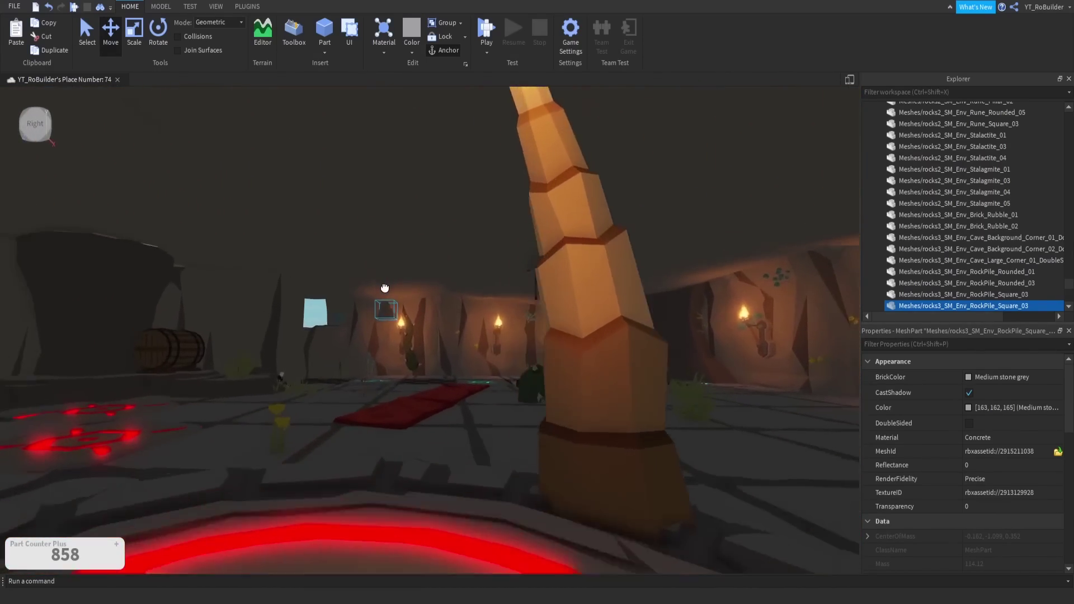
# Set the rock pile copy on the cave floor between the lever and the red carpet, and scale it up.
pyautogui.moveTo(384, 290); pyautogui.dragTo(385, 288)
pyautogui.moveTo(384, 289); pyautogui.dragTo(385, 288, button='right')
pyautogui.moveTo(385, 288); pyautogui.dragTo(385, 289)
pyautogui.moveTo(385, 288); pyautogui.dragTo(385, 289, button='right')
pyautogui.scroll(-4, 392, 291)
pyautogui.moveTo(385, 288); pyautogui.dragTo(453, 379)
pyautogui.scroll(-1, 436, 374)
pyautogui.scroll(5, 463, 349)
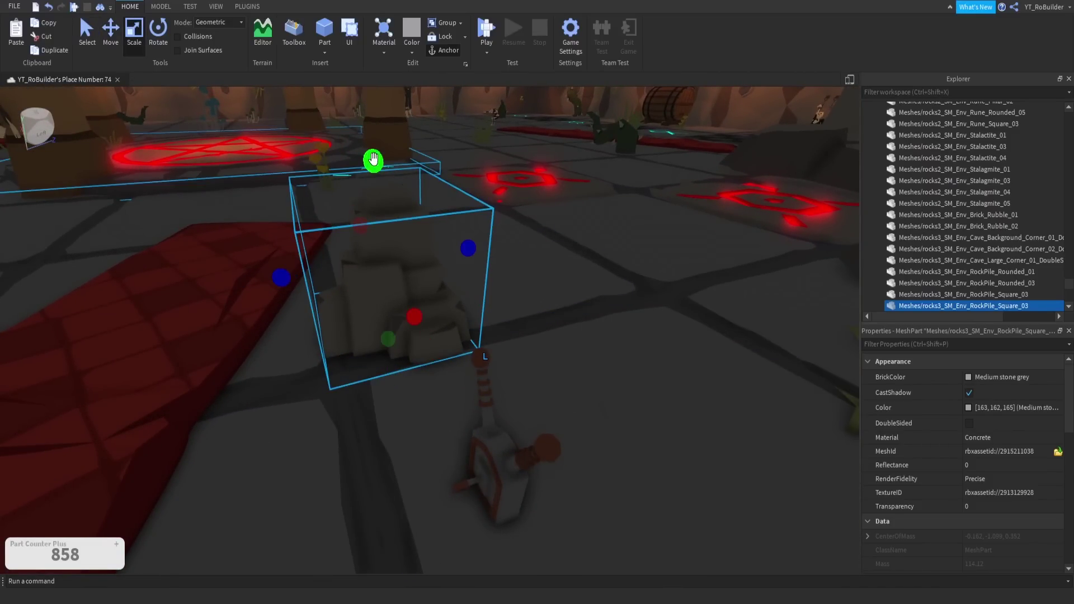
pyautogui.moveTo(377, 97); pyautogui.dragTo(378, 88)
pyautogui.moveTo(386, 346); pyautogui.dragTo(391, 378)
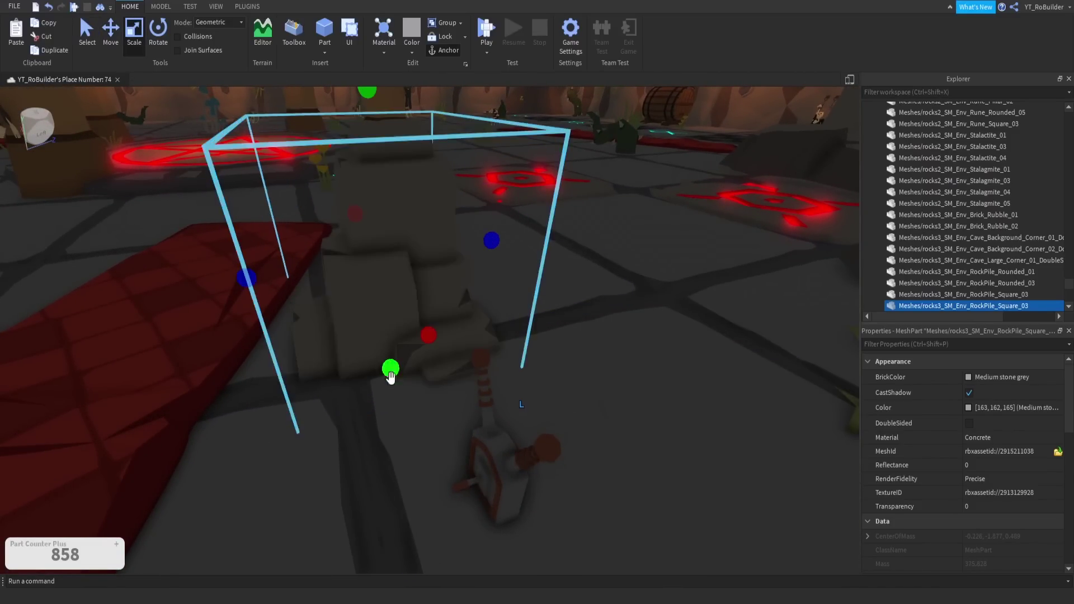
# Move the lever to the rock pile, scale it up slightly and raise it to the top of the rocks.
pyautogui.moveTo(492, 469); pyautogui.dragTo(369, 254)
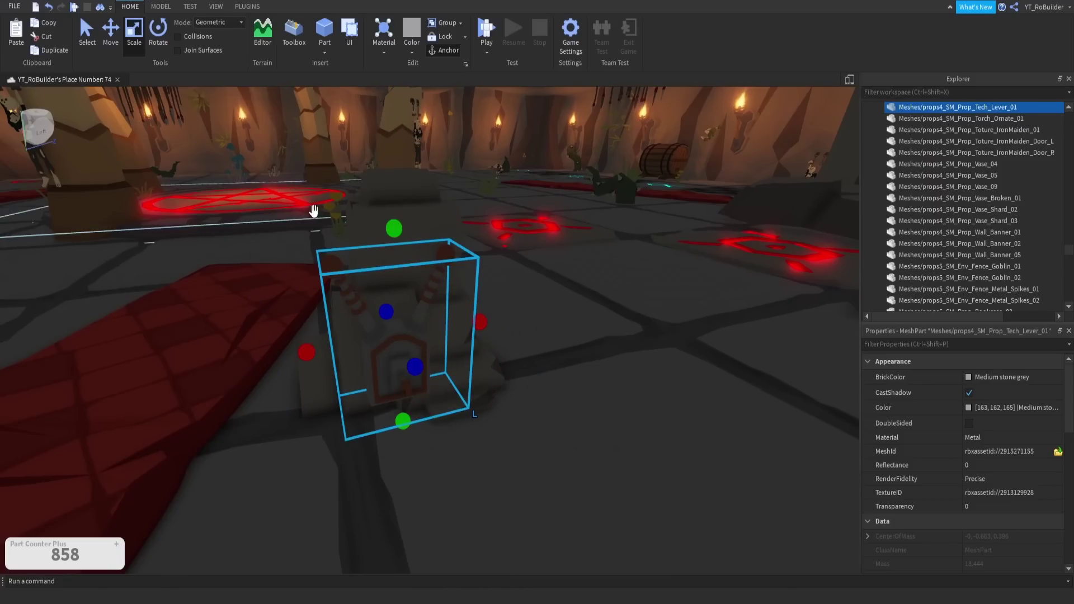
pyautogui.moveTo(421, 227); pyautogui.dragTo(440, 231, button='right')
pyautogui.scroll(-3, 440, 231)
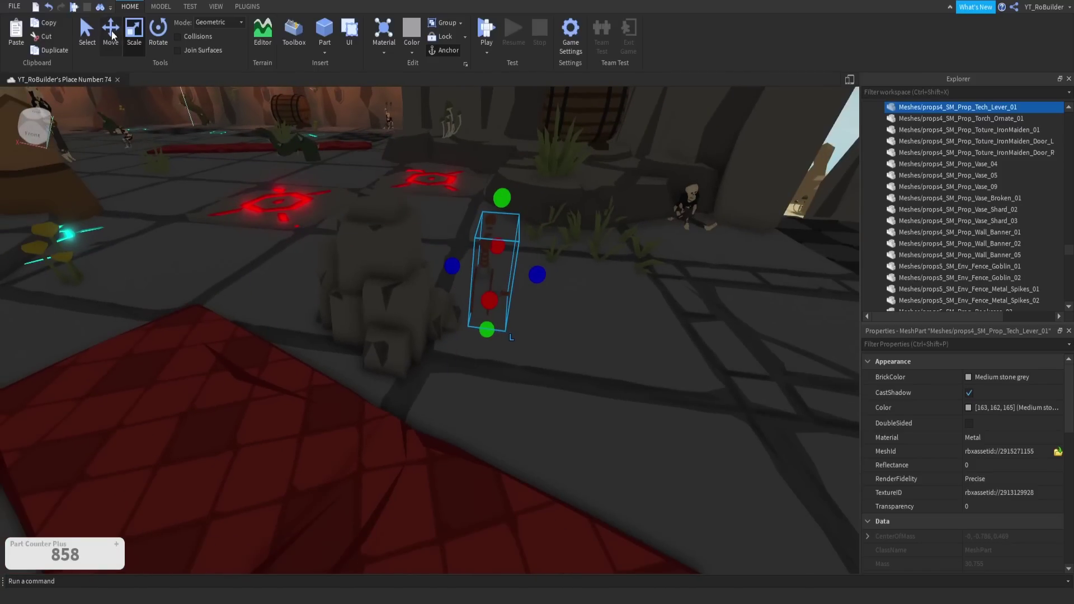
pyautogui.moveTo(425, 261); pyautogui.dragTo(368, 247)
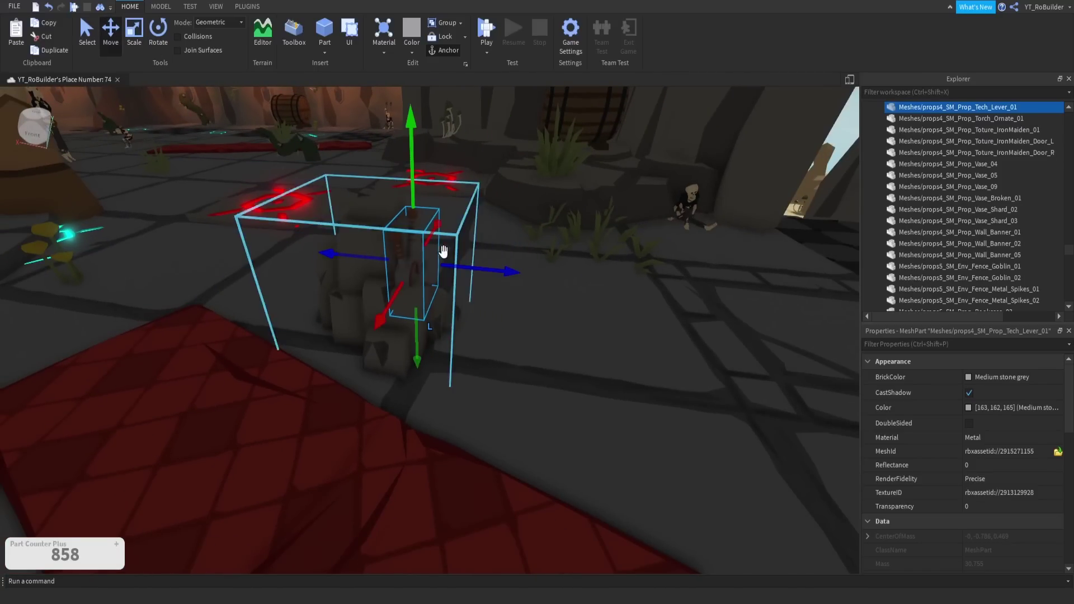
pyautogui.moveTo(444, 252); pyautogui.dragTo(463, 249, button='right')
pyautogui.scroll(-2, 463, 249)
pyautogui.moveTo(470, 205); pyautogui.dragTo(461, 165)
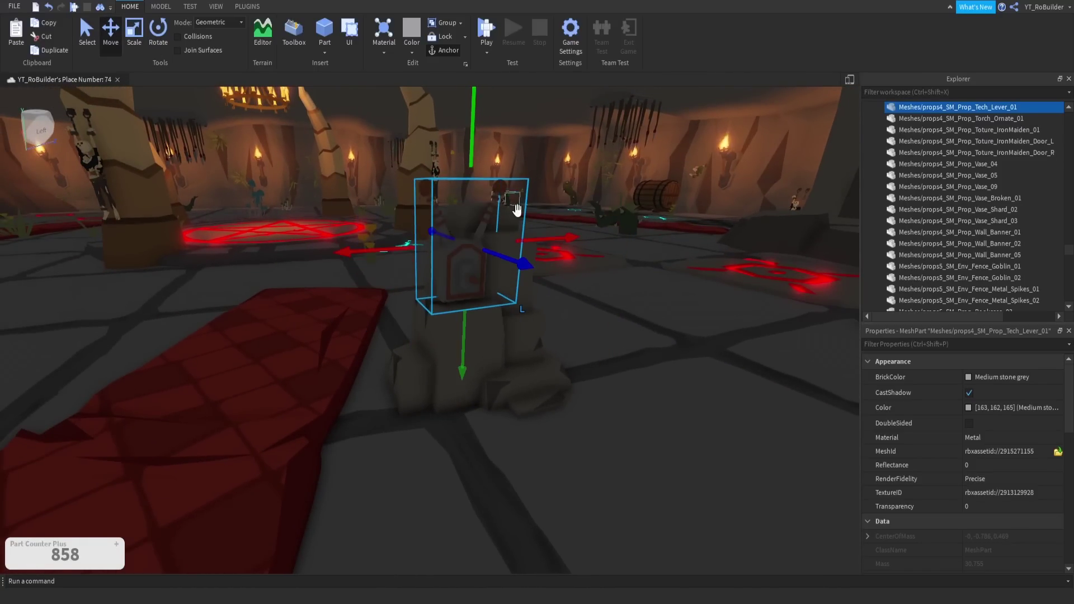
# Adjust the lever's position on the rock pile and deselect it.
pyautogui.moveTo(561, 261); pyautogui.dragTo(477, 279, button='right')
pyautogui.moveTo(425, 285); pyautogui.dragTo(444, 286)
pyautogui.moveTo(444, 286); pyautogui.dragTo(443, 286, button='right')
pyautogui.press('w')
pyautogui.click(444, 286)
pyautogui.press('s')
pyautogui.press('a')
pyautogui.press('w')
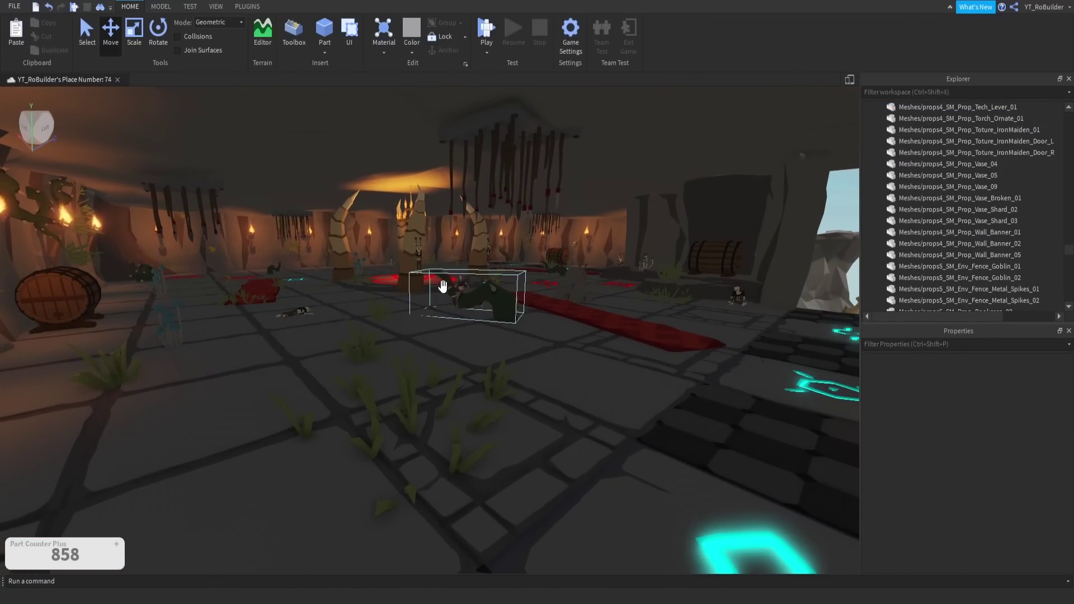